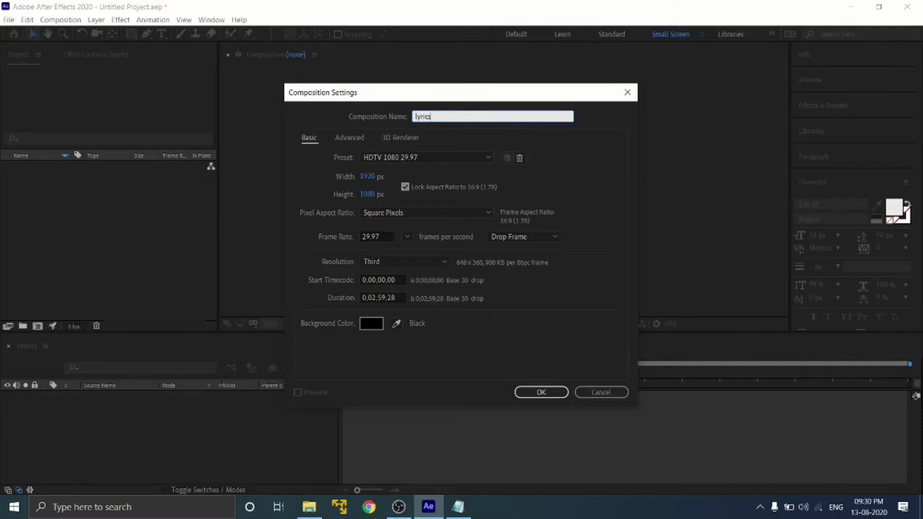
# Step: Create the composition named lyrics and import the gradient JPG and the Cartoon - On & On MP3 from the New folder
pyautogui.press('Return')
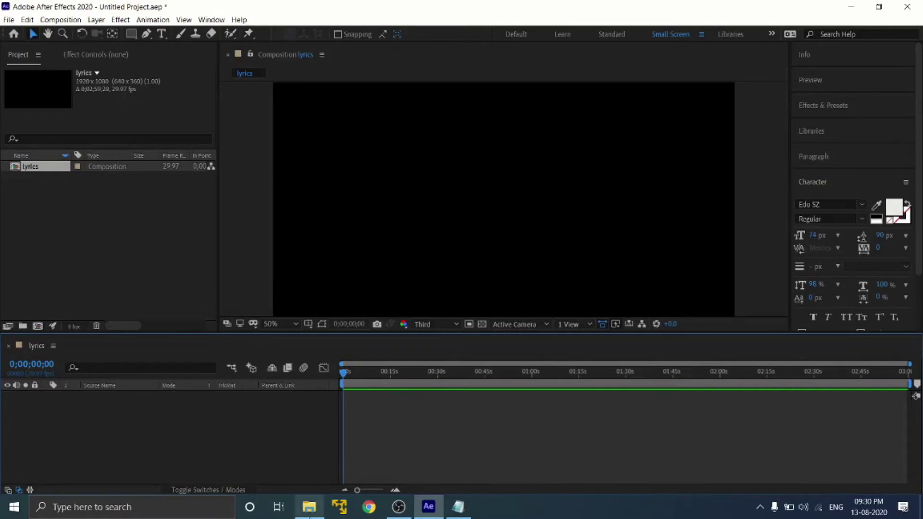
pyautogui.click(321, 510)
pyautogui.hotkey('ctrl', 'a')
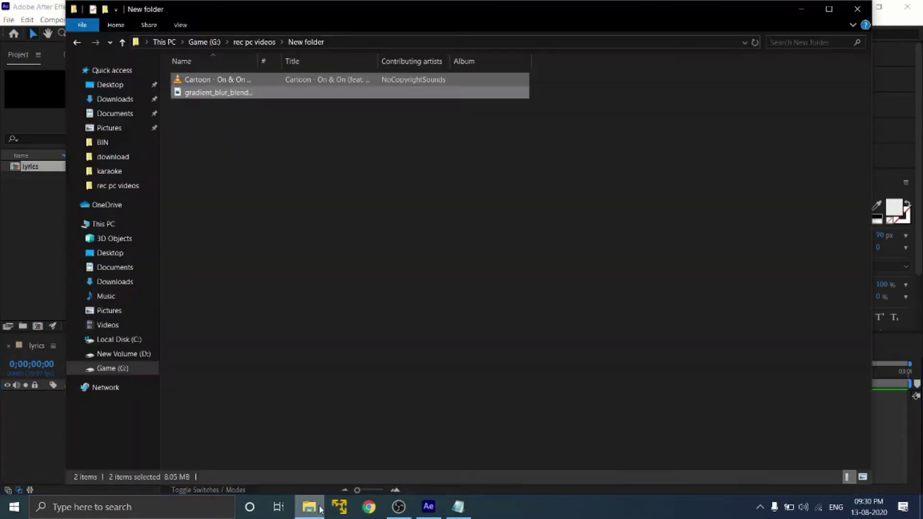
pyautogui.moveTo(227, 85); pyautogui.dragTo(28, 212)
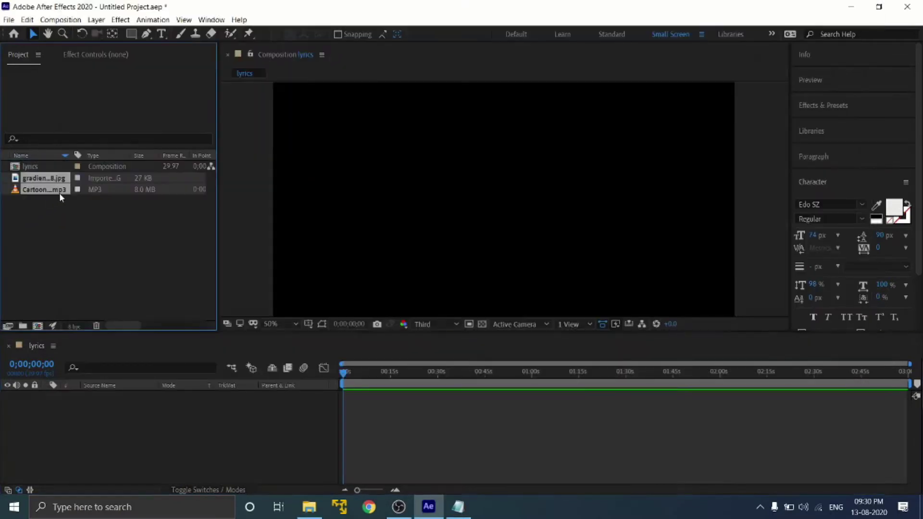
pyautogui.click(84, 258)
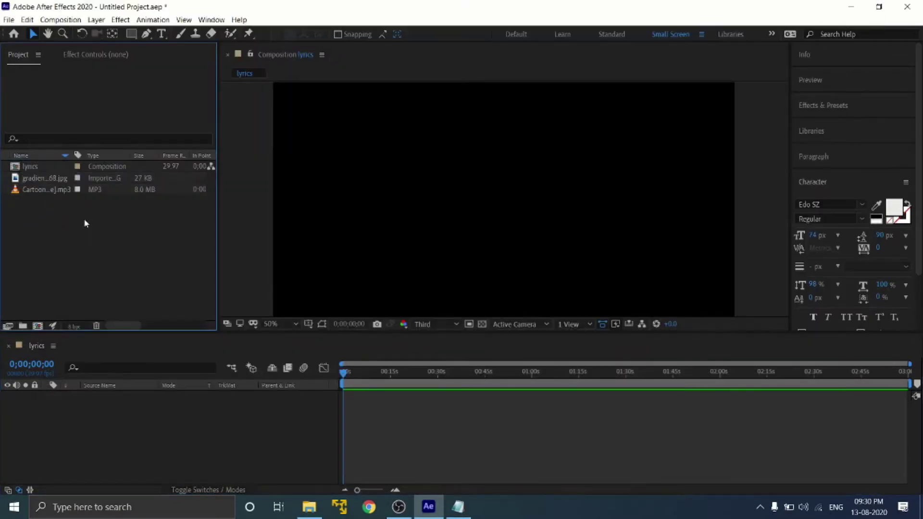
# Step: Add the gradient image to the lyrics composition's timeline and place the Cartoon MP3 as a layer beneath it
pyautogui.moveTo(97, 178); pyautogui.dragTo(109, 405)
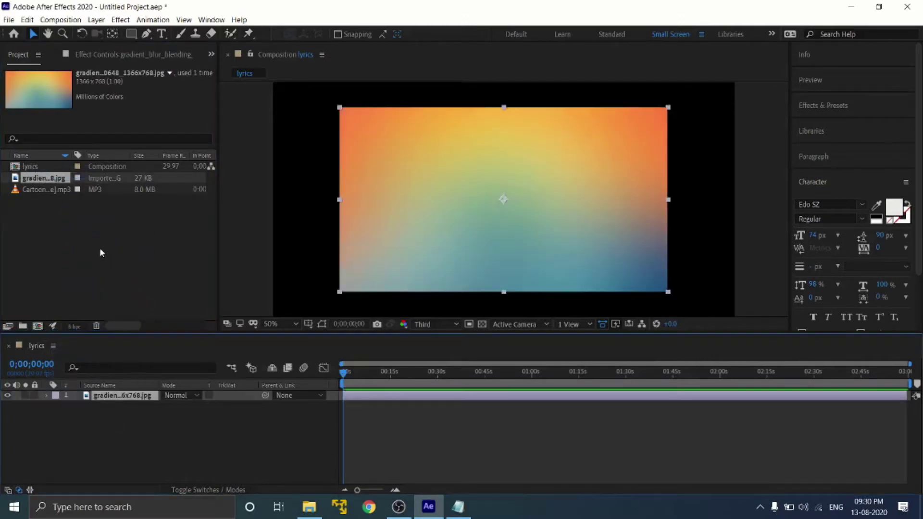
pyautogui.click(93, 191)
pyautogui.moveTo(92, 191); pyautogui.dragTo(105, 412)
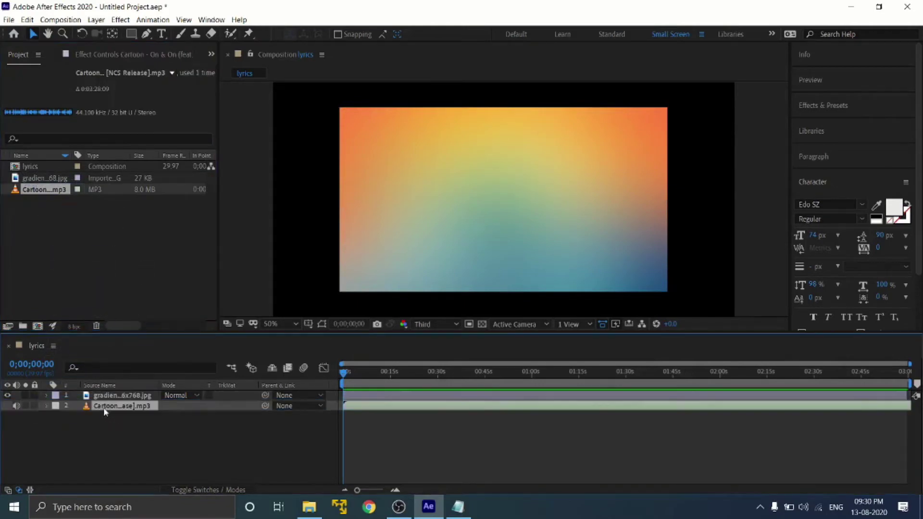
pyautogui.click(147, 275)
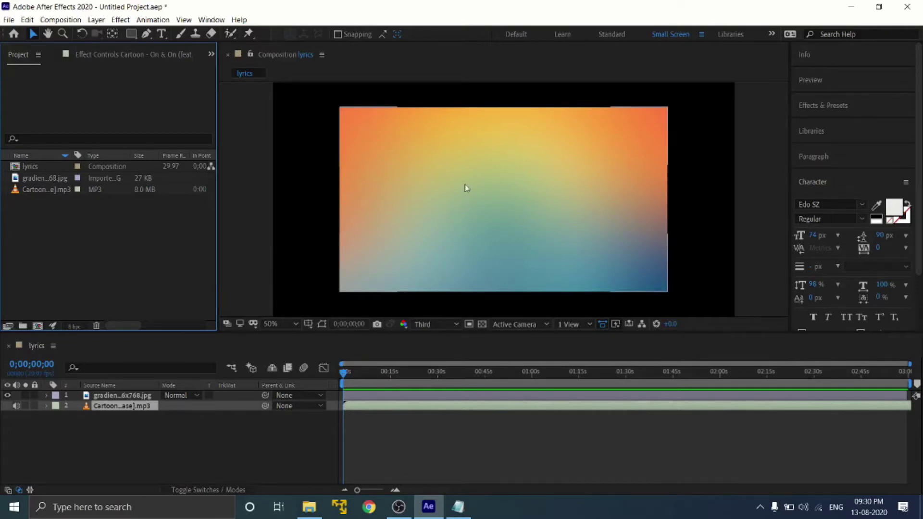
# Step: Play the song to find where the vocals begin and place the current time at 0;00;11;04
pyautogui.press('space')
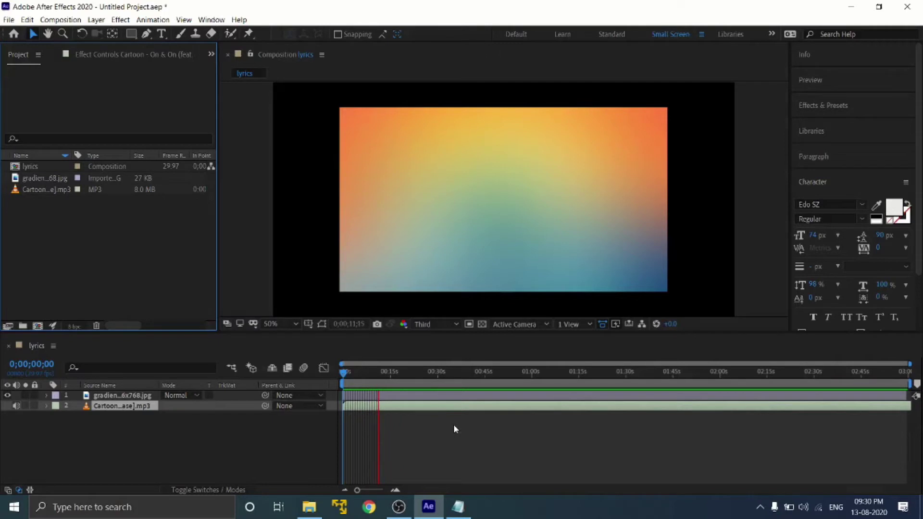
pyautogui.press('space')
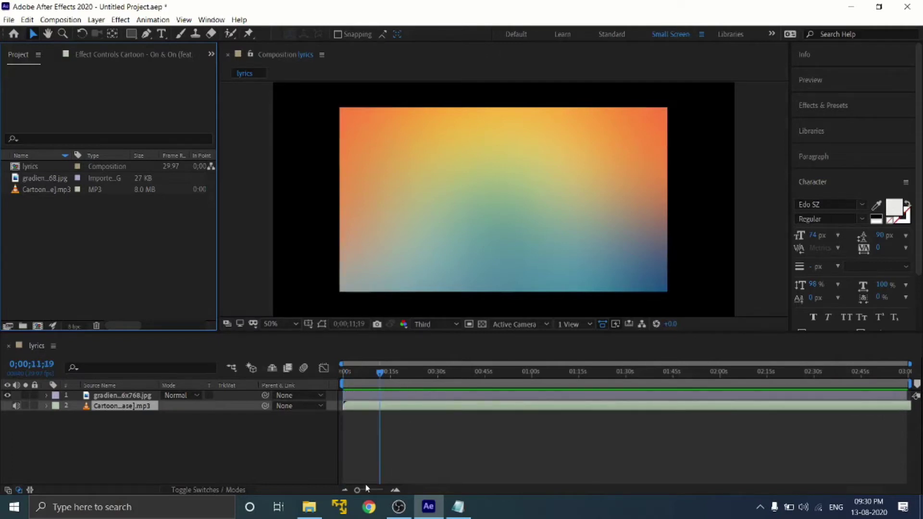
pyautogui.moveTo(356, 491); pyautogui.dragTo(377, 490)
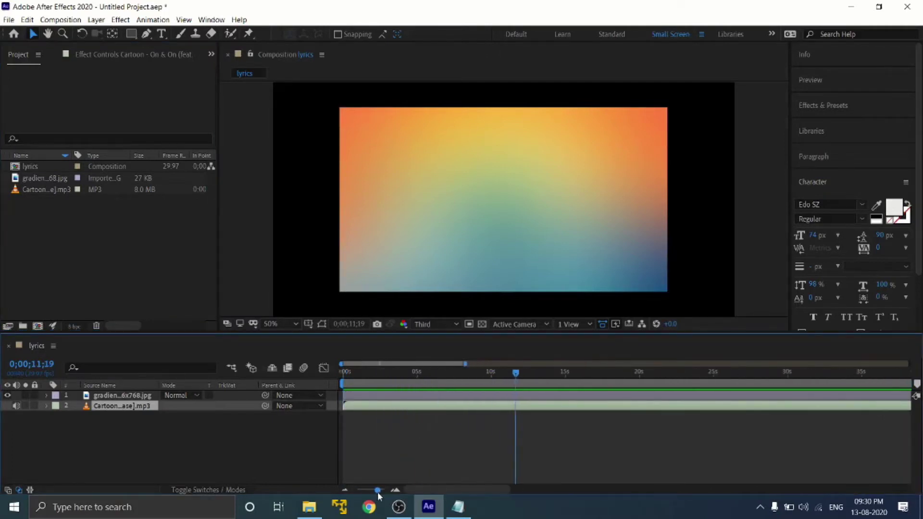
pyautogui.moveTo(518, 376); pyautogui.dragTo(506, 373)
# Step: Create a text layer on the composition and paste in the first two lyric lines copied from the "on and on" Notepad file
pyautogui.click(163, 34)
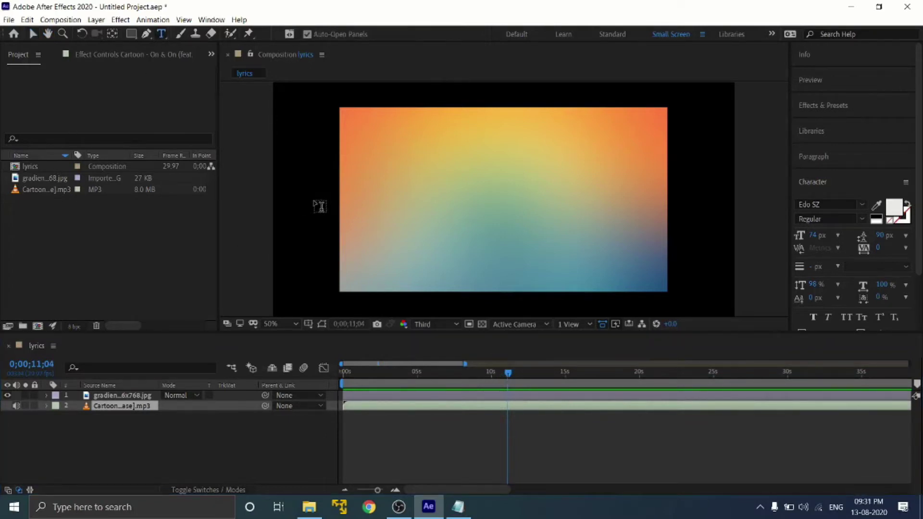
pyautogui.click(350, 172)
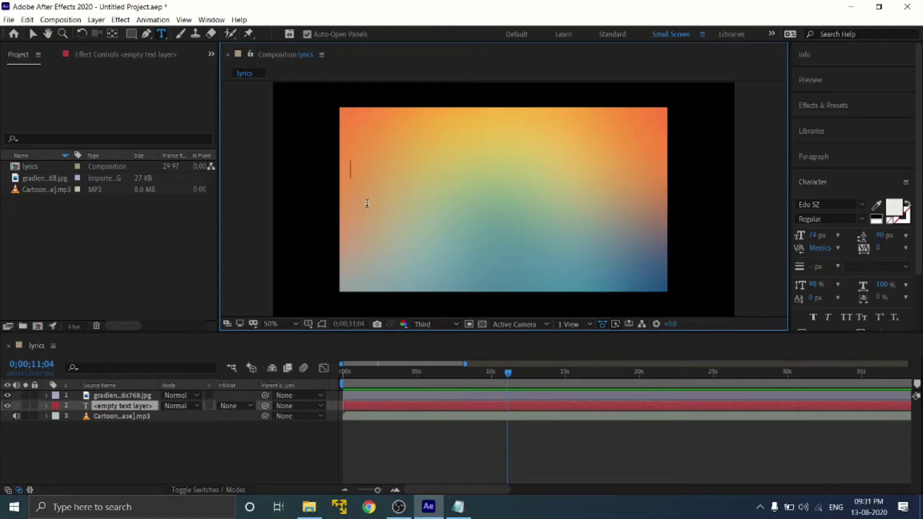
pyautogui.click(458, 507)
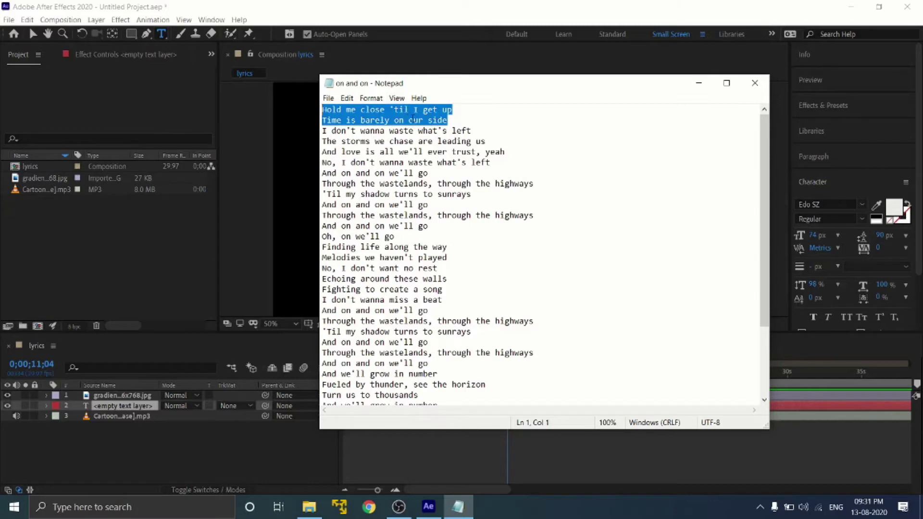
pyautogui.click(698, 82)
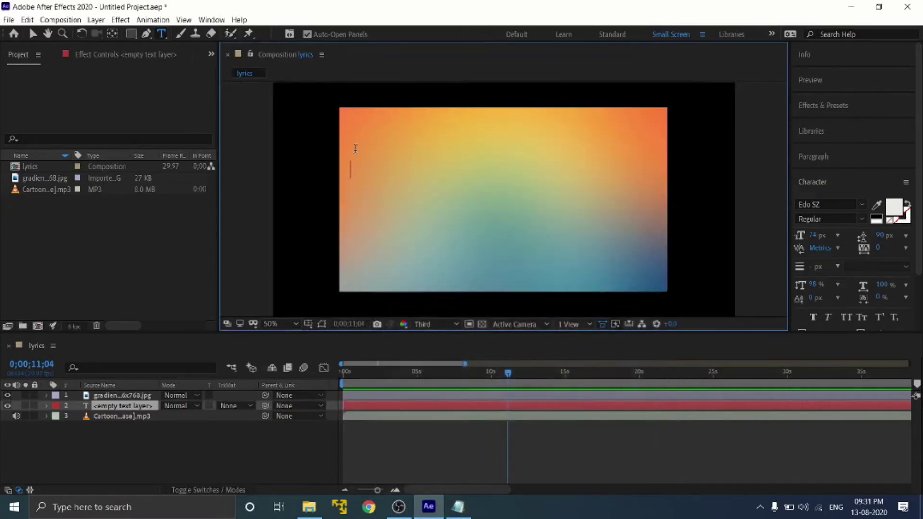
pyautogui.hotkey('ctrl', 'v')
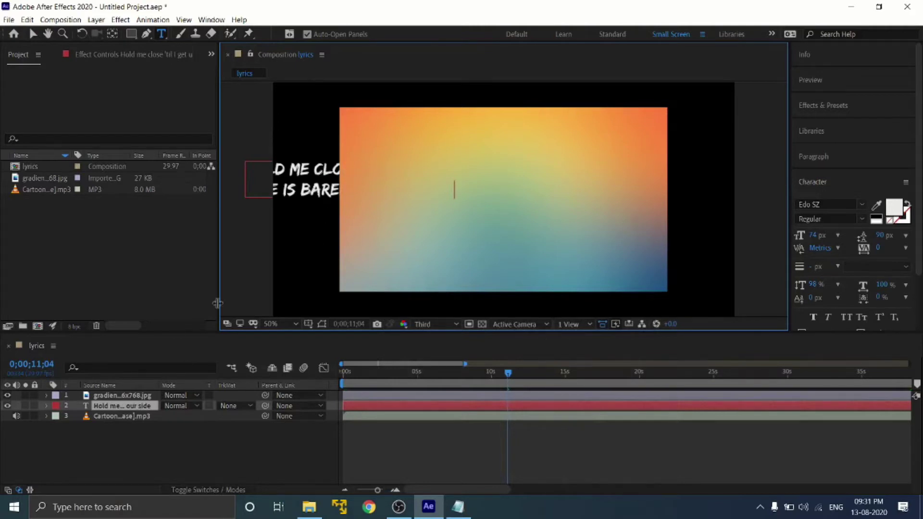
# Step: Put the lyric text layer above the gradient layer and move the text to the middle of the frame
pyautogui.click(120, 405)
pyautogui.moveTo(115, 409); pyautogui.dragTo(122, 391)
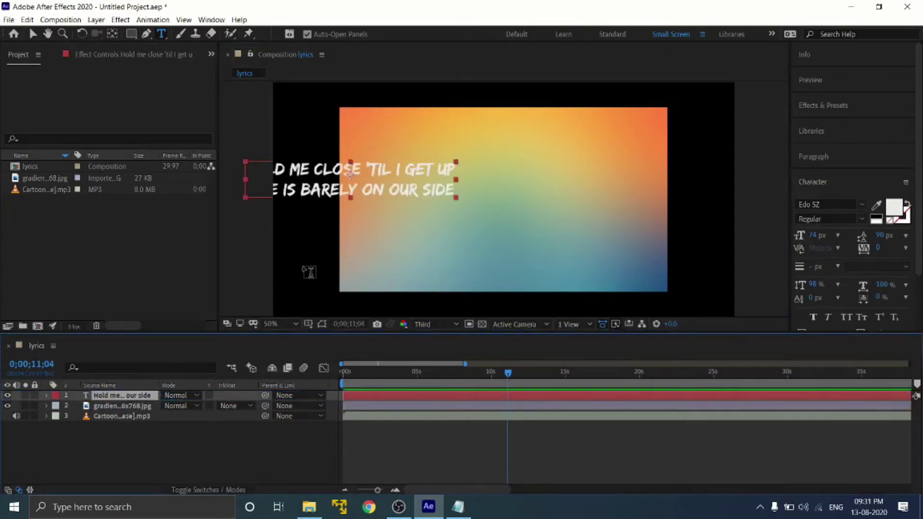
pyautogui.moveTo(349, 173); pyautogui.dragTo(495, 187)
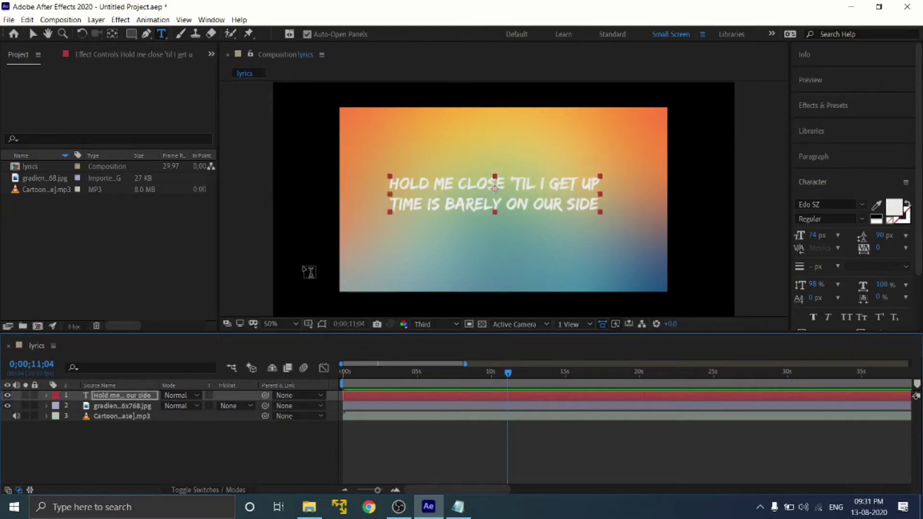
# Step: Select both lyric lines and set their font size to 94 px
pyautogui.tripleClick(588, 203)
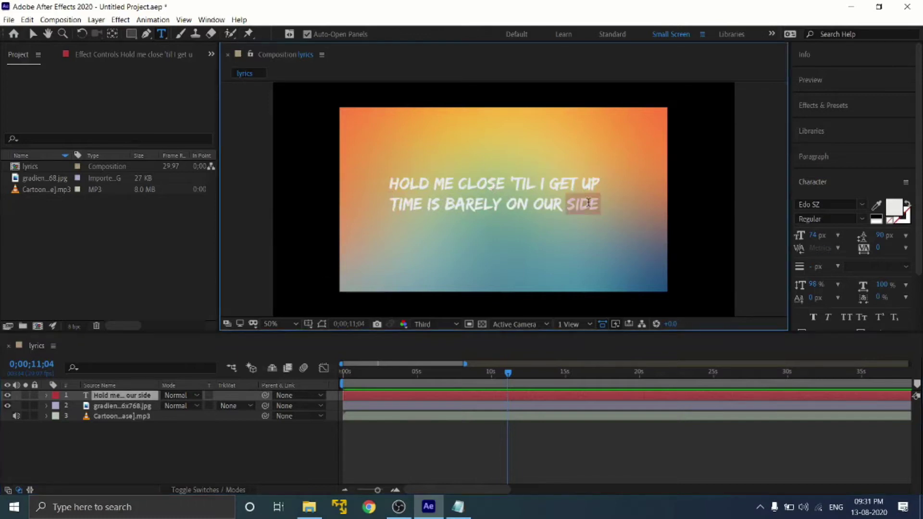
pyautogui.click(589, 202)
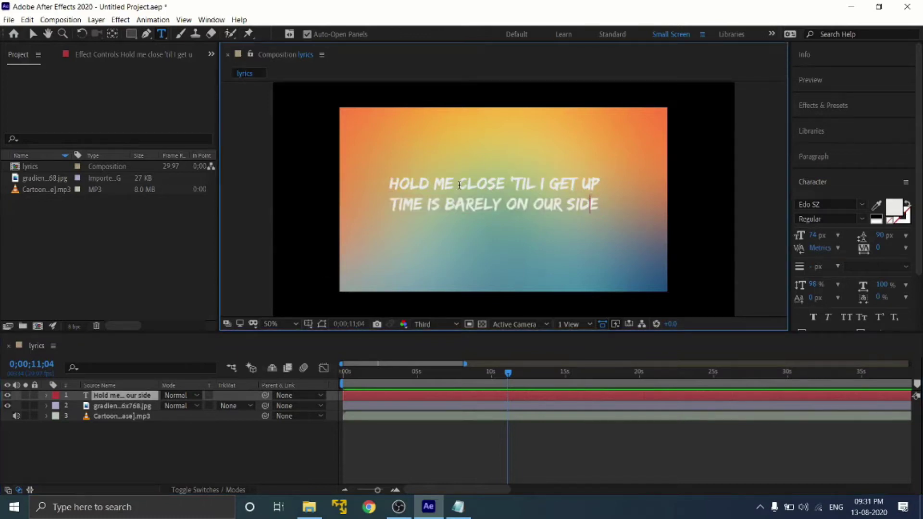
pyautogui.moveTo(395, 180); pyautogui.dragTo(600, 206)
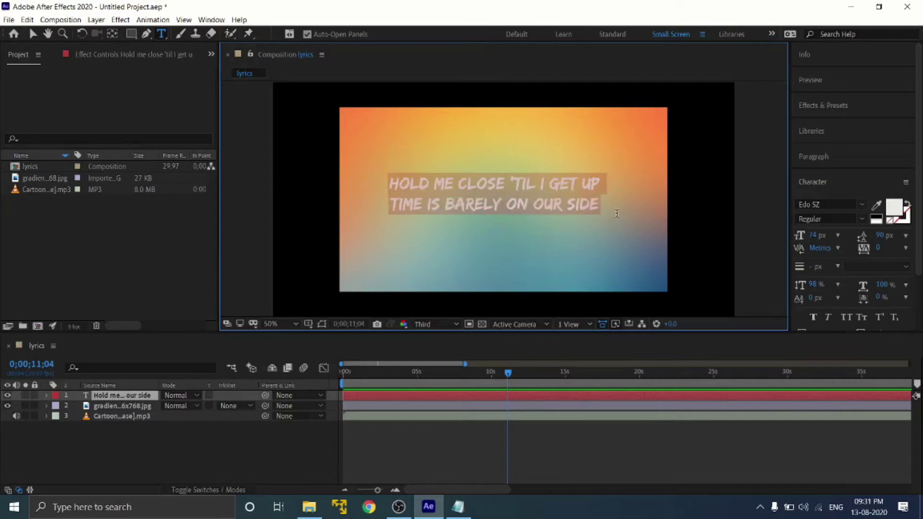
pyautogui.click(817, 235)
pyautogui.write('94')
pyautogui.press('Return')
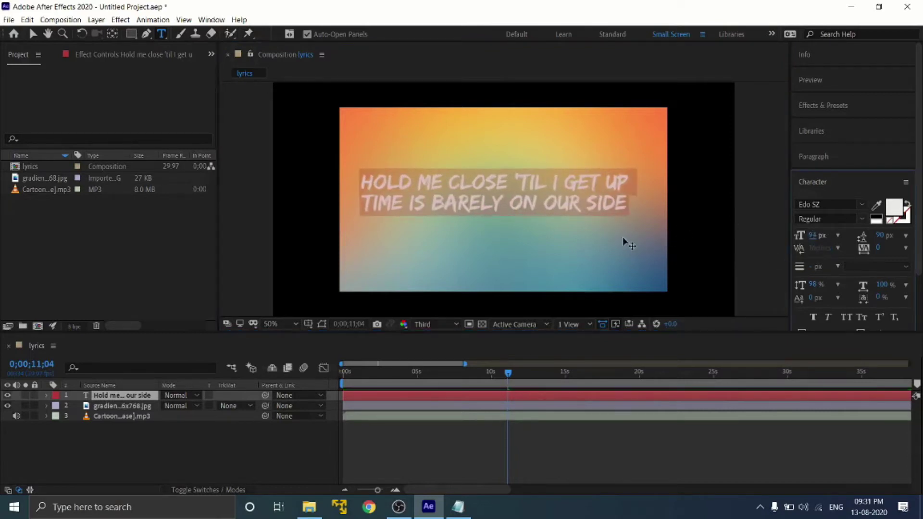
pyautogui.click(622, 204)
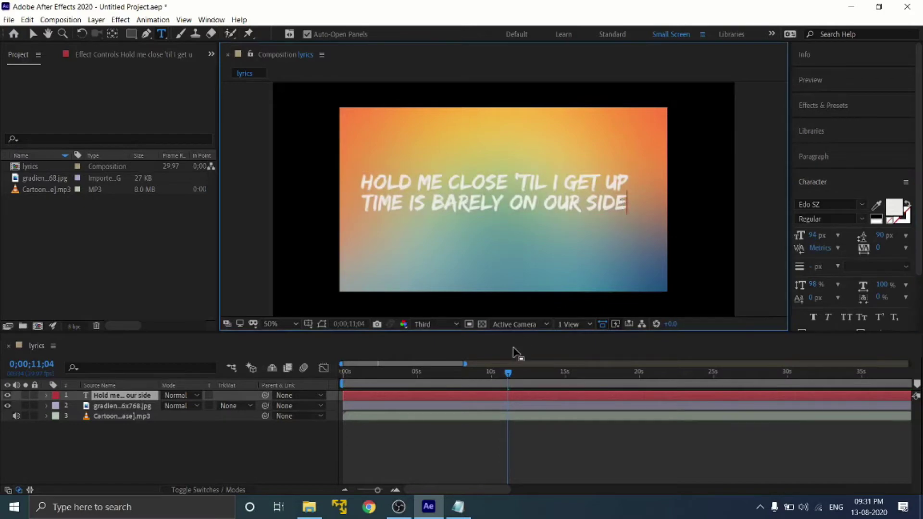
# Step: Trim the lyric text layer so it starts at 0;00;11;04 and ends at about 22 seconds
pyautogui.click(521, 400)
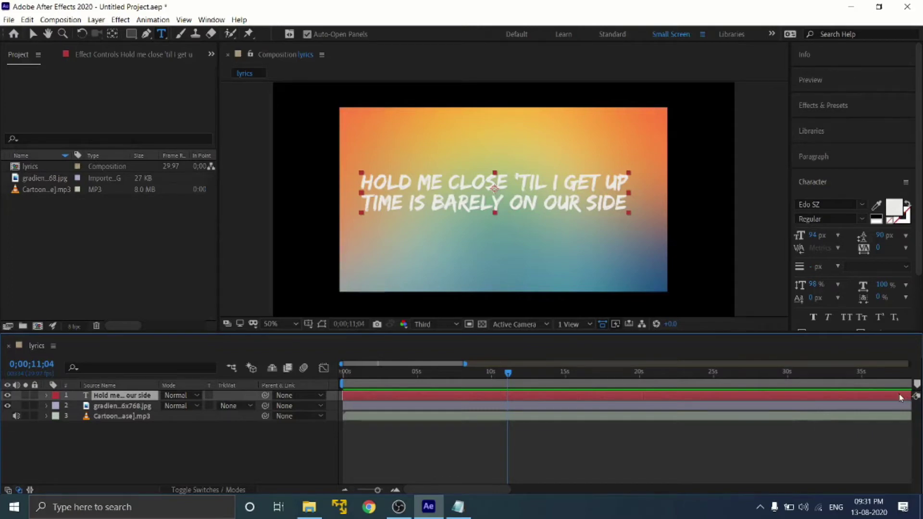
pyautogui.moveTo(378, 489); pyautogui.dragTo(355, 490)
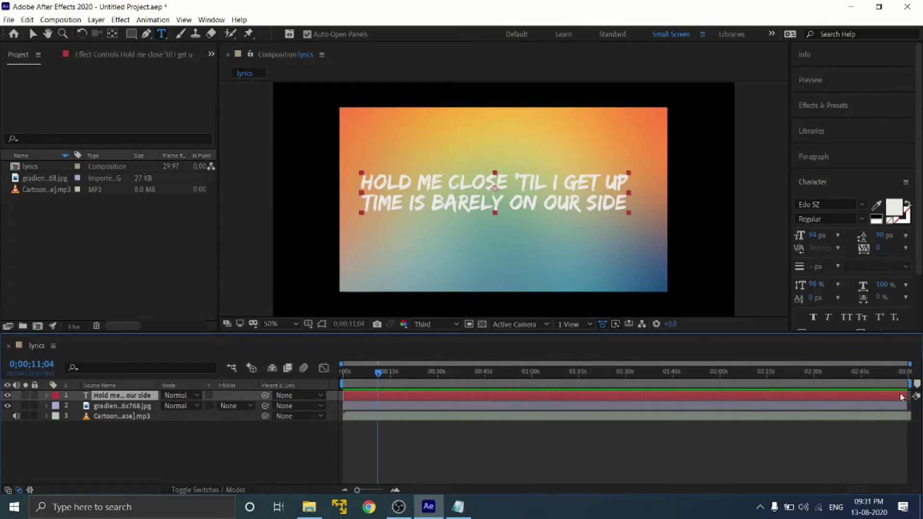
pyautogui.moveTo(906, 395); pyautogui.dragTo(411, 395)
pyautogui.moveTo(343, 395); pyautogui.dragTo(377, 401)
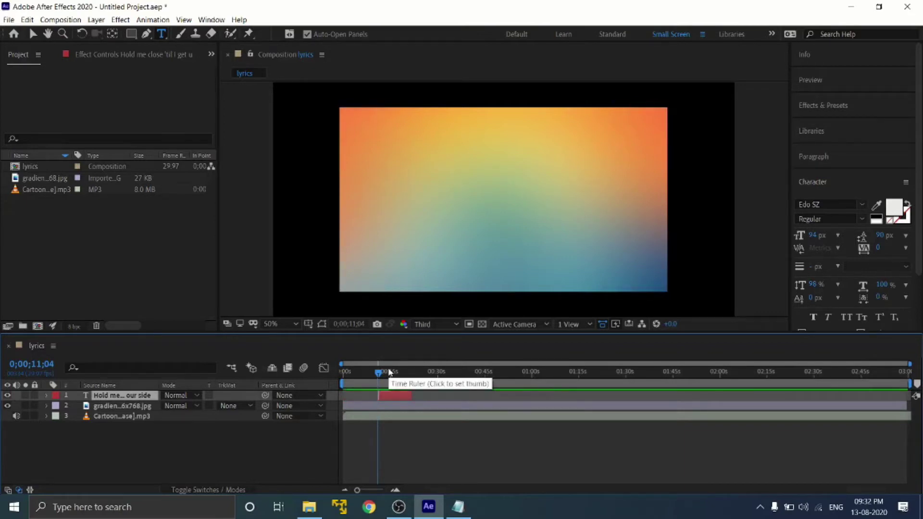
# Step: Play the song to where these lyric lines finish and shorten the text layer's end to about 0;00;16;19
pyautogui.press('space')
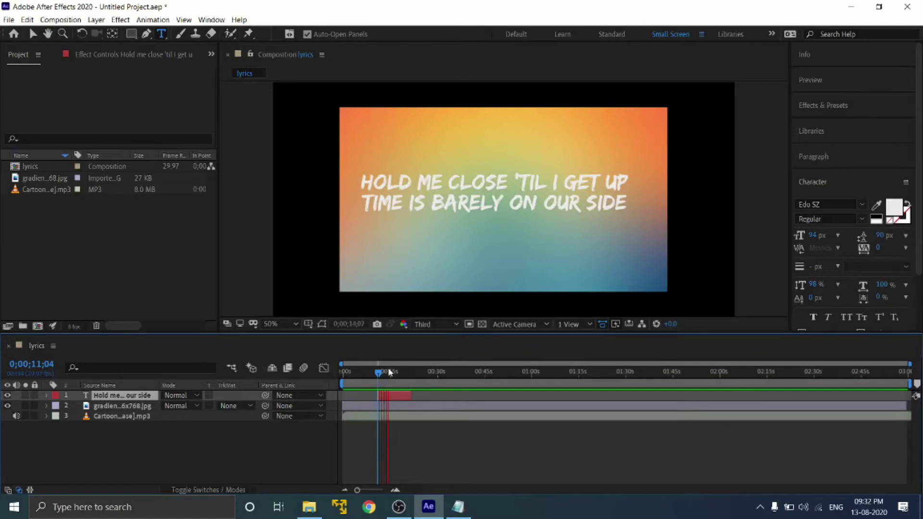
pyautogui.press('space')
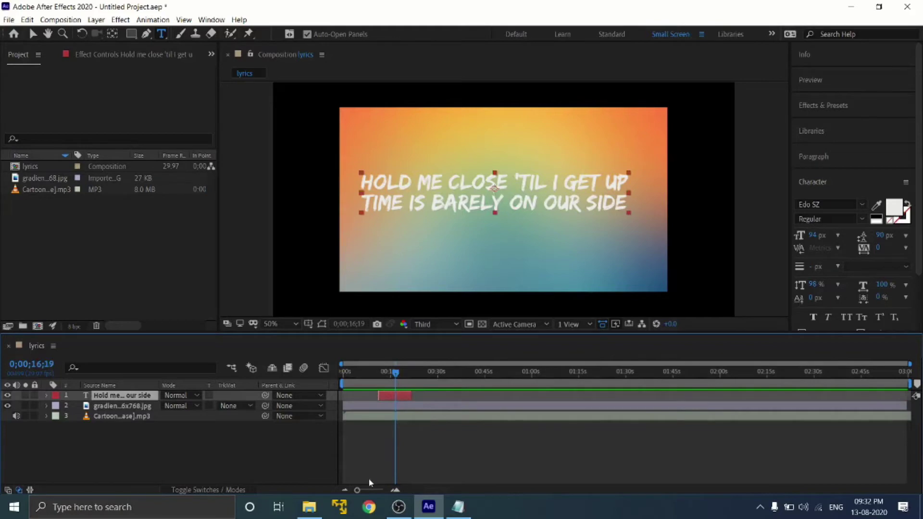
pyautogui.moveTo(362, 490); pyautogui.dragTo(371, 490)
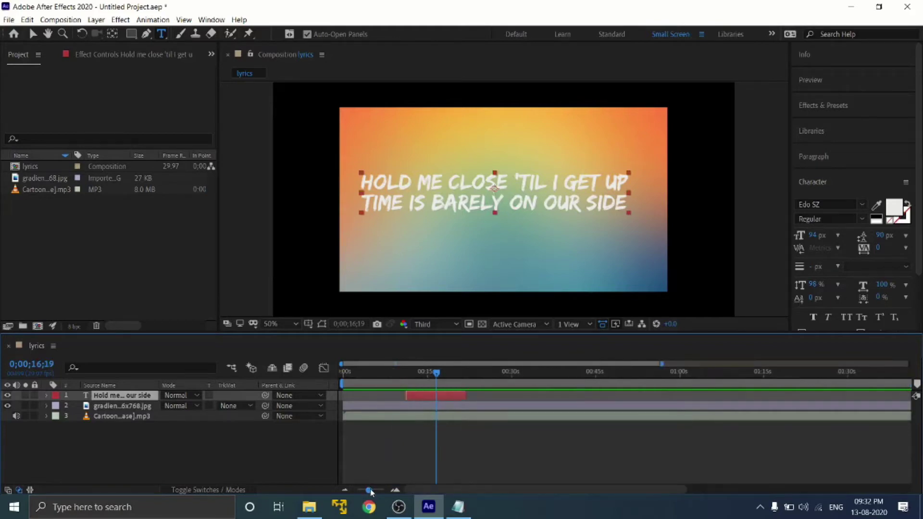
pyautogui.moveTo(490, 395); pyautogui.dragTo(455, 396)
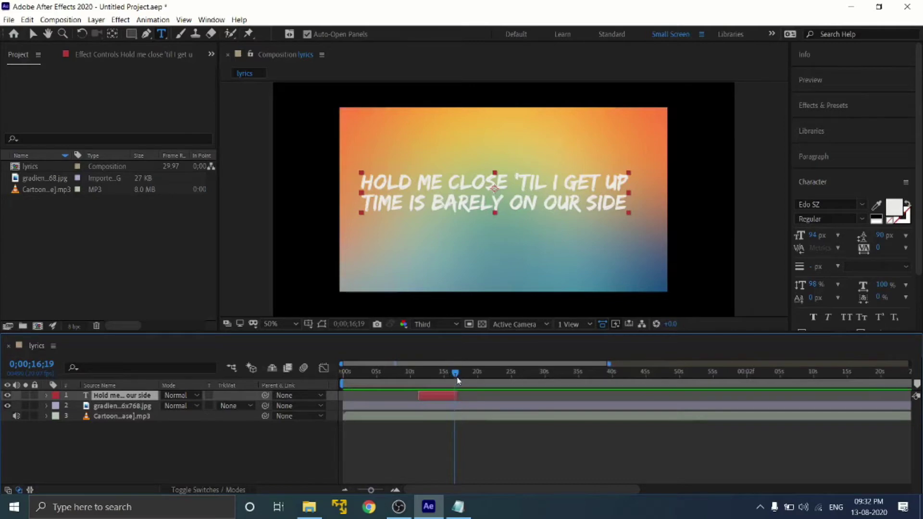
# Step: Play back from 0;00;15;06 to check the timing of the text layer's end against the song
pyautogui.moveTo(456, 375); pyautogui.dragTo(446, 375)
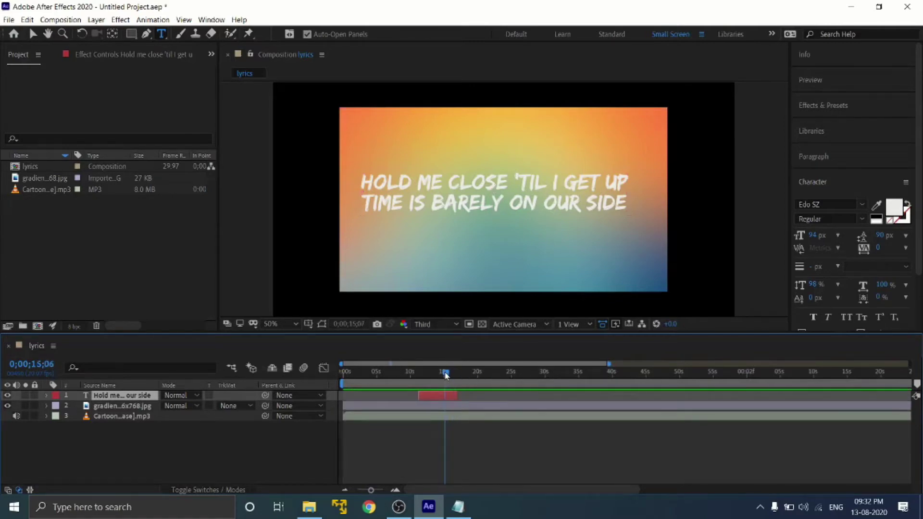
pyautogui.press('space')
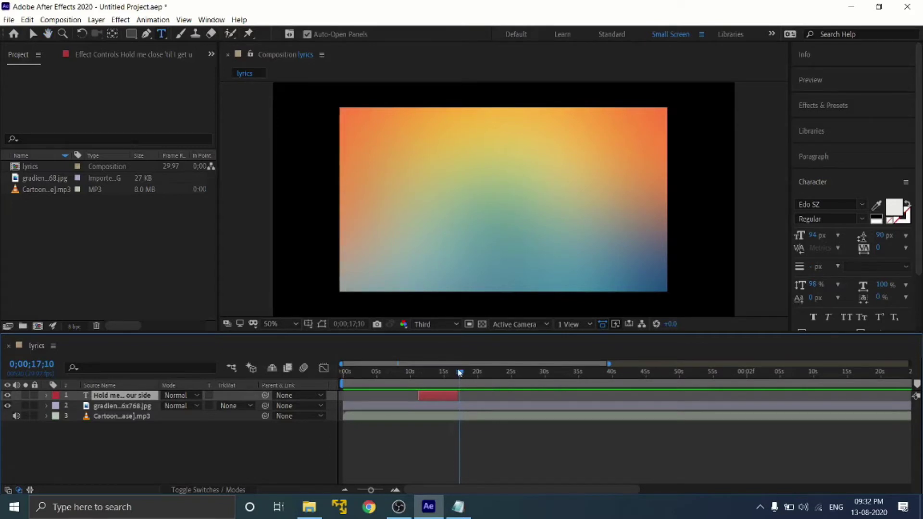
pyautogui.moveTo(457, 372); pyautogui.dragTo(438, 374)
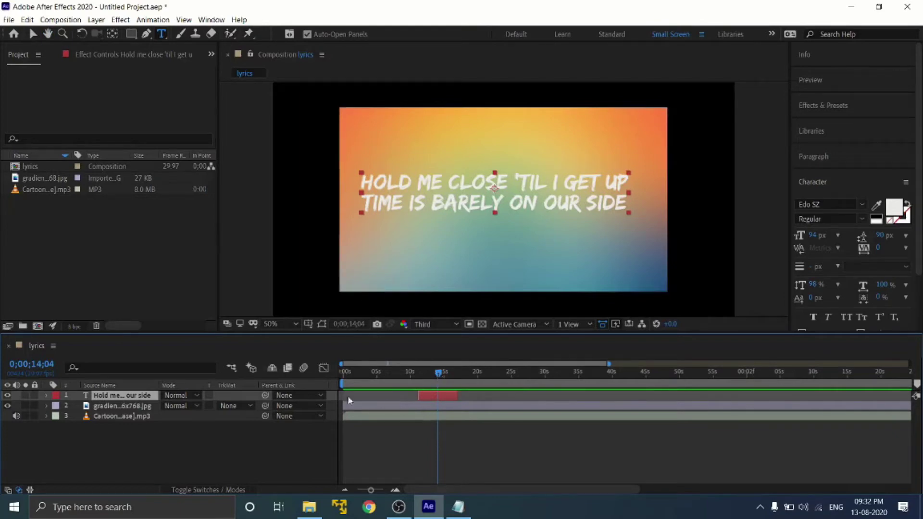
# Step: Start animating the lyric text layer's opacity with a keyframe at 0;00;11;11
pyautogui.moveTo(439, 375); pyautogui.dragTo(421, 380)
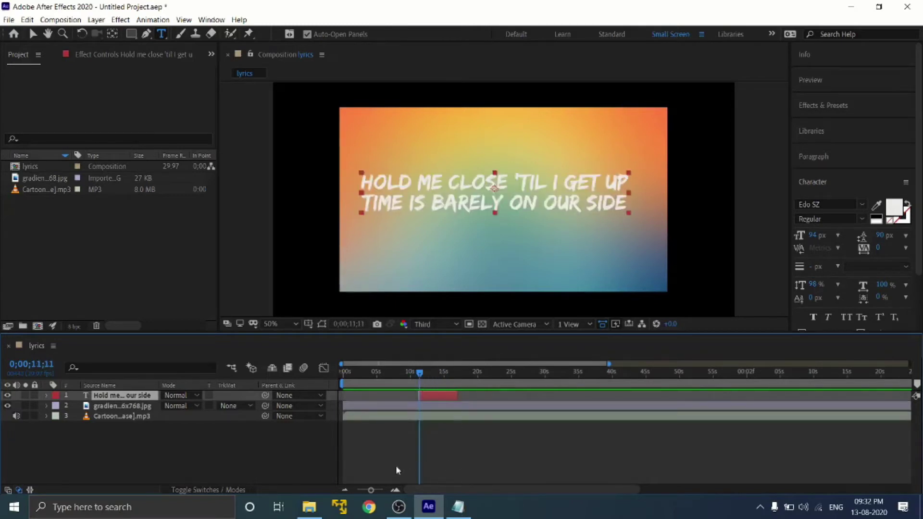
pyautogui.click(396, 490)
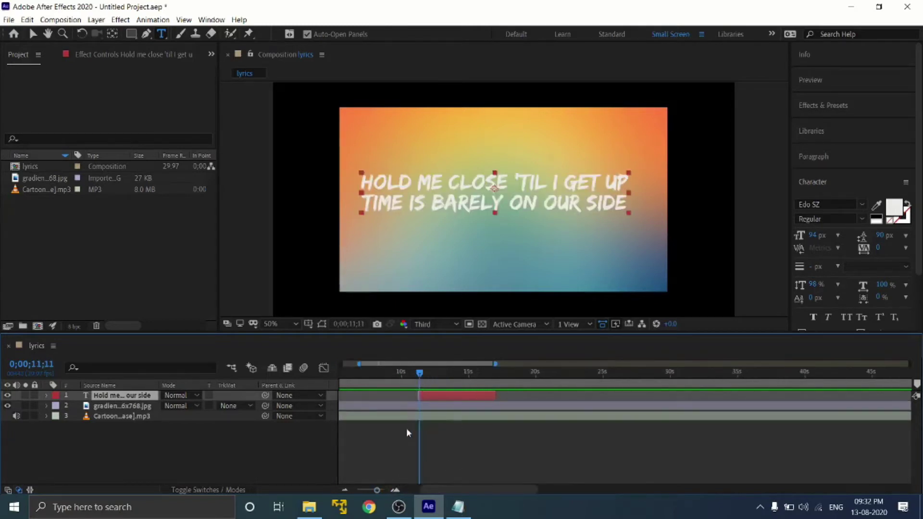
pyautogui.click(46, 396)
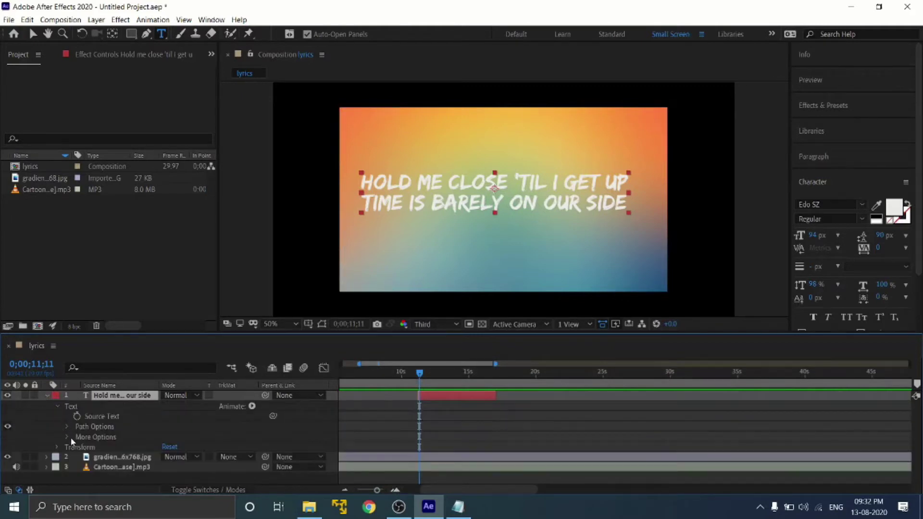
pyautogui.click(58, 447)
pyautogui.scroll(-1, 59, 423)
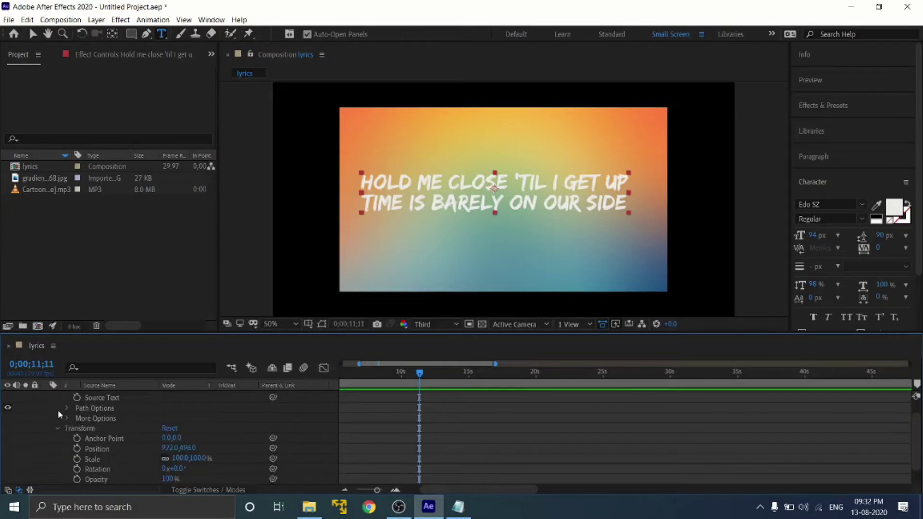
pyautogui.scroll(-1, 77, 437)
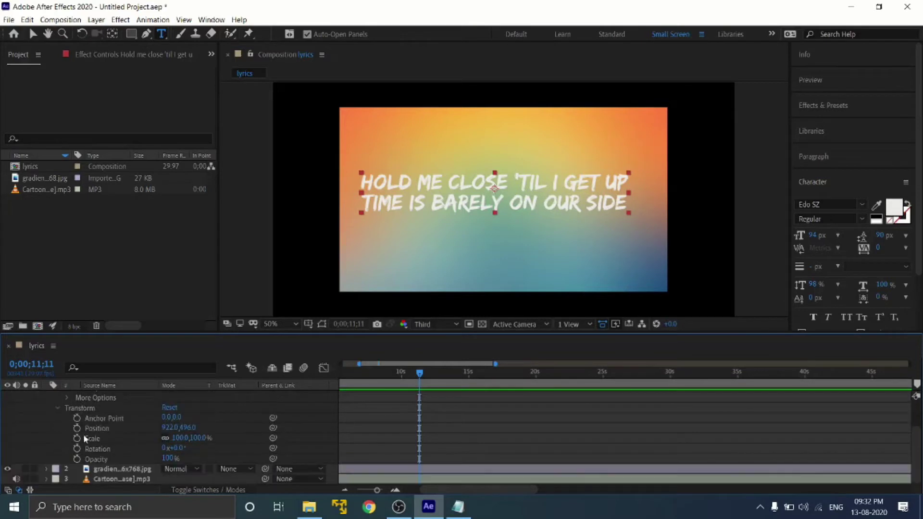
pyautogui.click(77, 459)
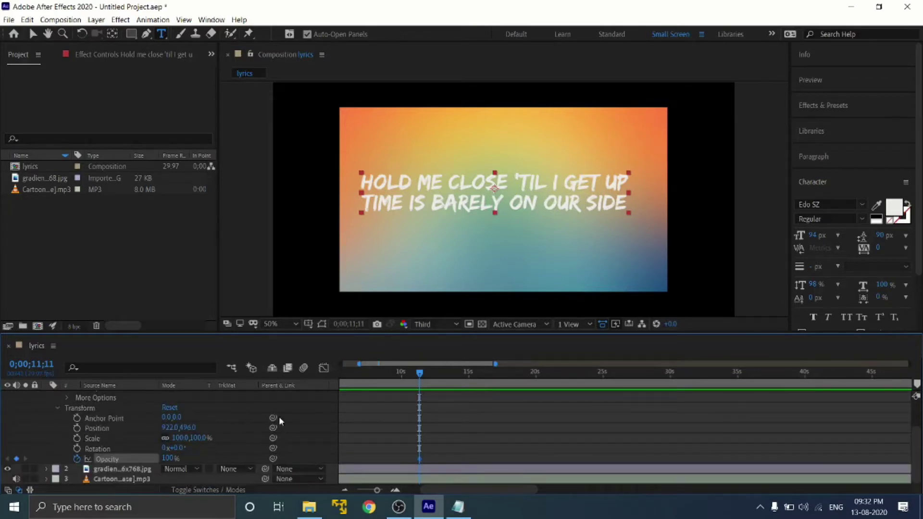
# Step: Set the lyric text layer's opacity to 0% at its first keyframe, with only the Transform properties expanded
pyautogui.scroll(2, 75, 414)
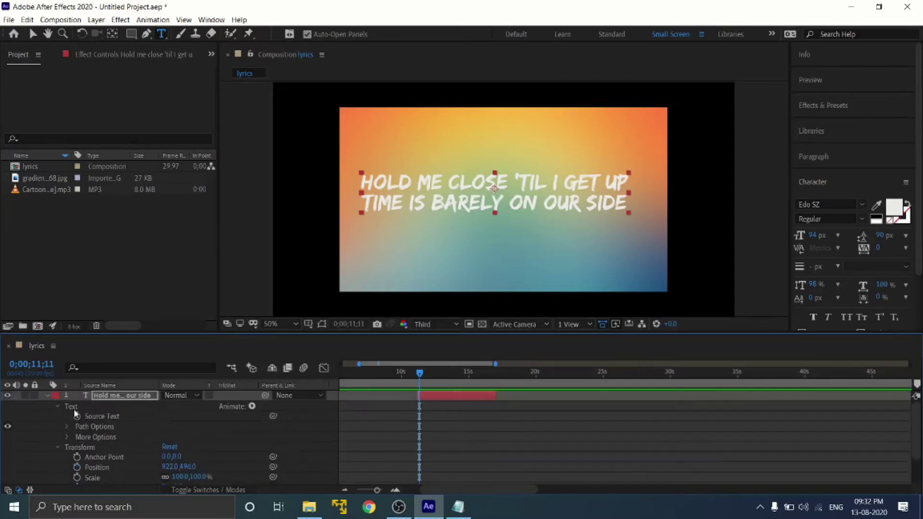
pyautogui.click(46, 395)
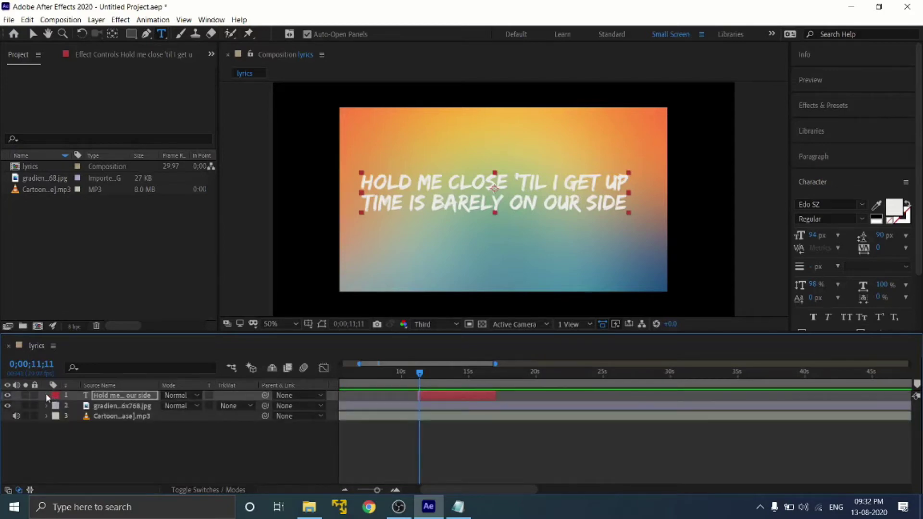
pyautogui.click(46, 395)
pyautogui.click(58, 406)
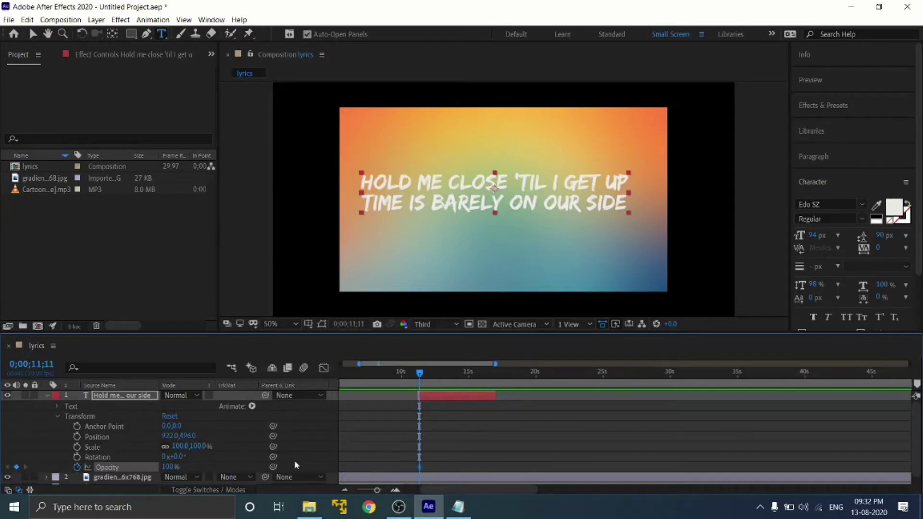
pyautogui.moveTo(168, 466); pyautogui.dragTo(89, 463)
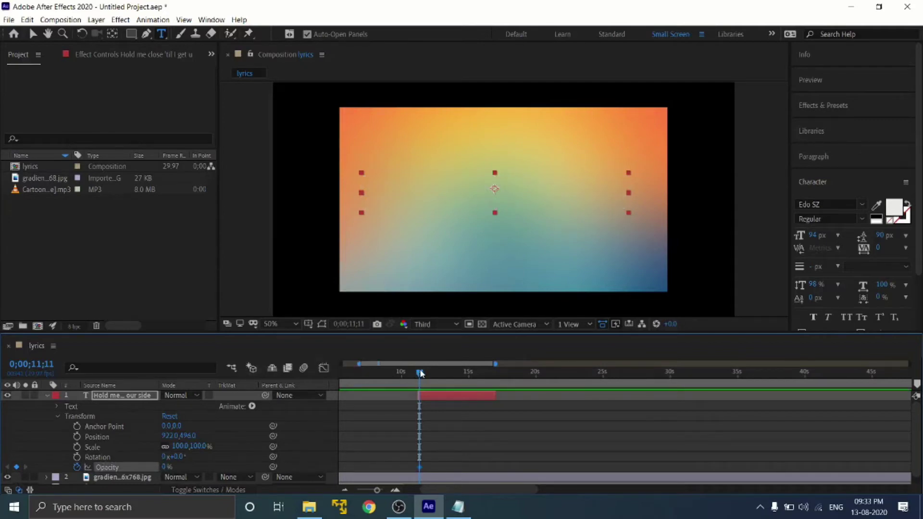
# Step: Add an opacity keyframe at 0;00;11;22 and set it to 100% to complete the text's fade-in
pyautogui.moveTo(420, 374); pyautogui.dragTo(424, 374)
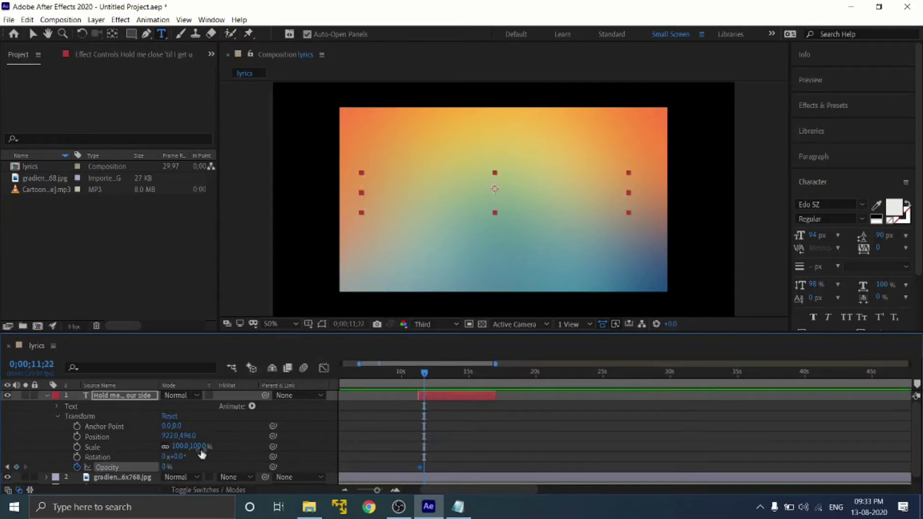
pyautogui.click(17, 467)
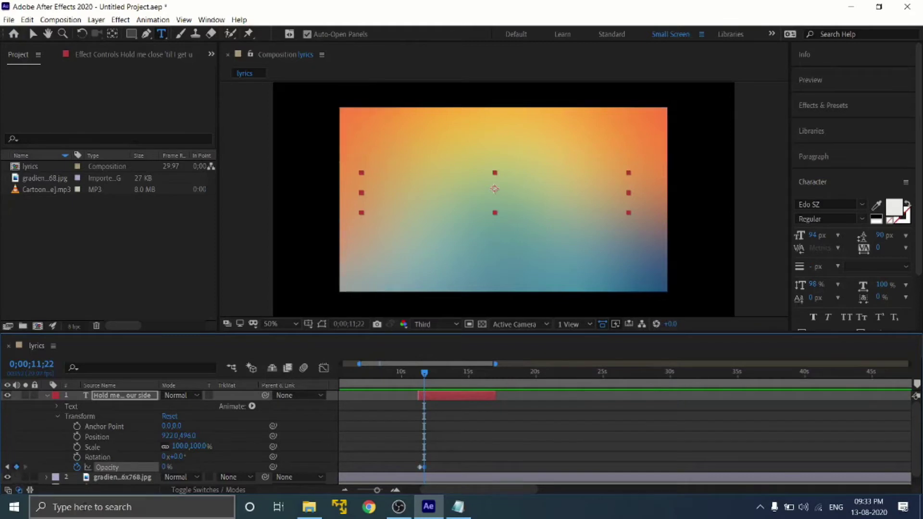
pyautogui.moveTo(165, 468); pyautogui.dragTo(253, 465)
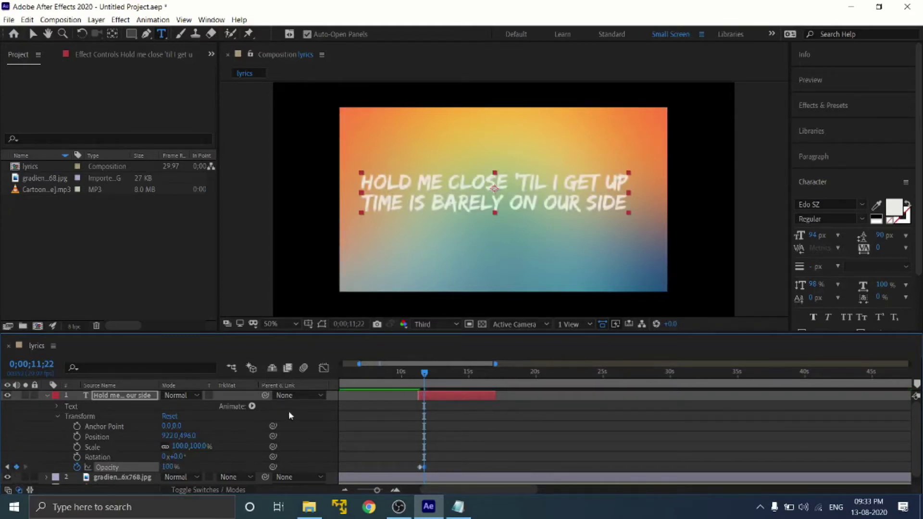
# Step: Play back from 0;00;10;25 to check the lyric text's fade-in against the song
pyautogui.moveTo(424, 373); pyautogui.dragTo(413, 379)
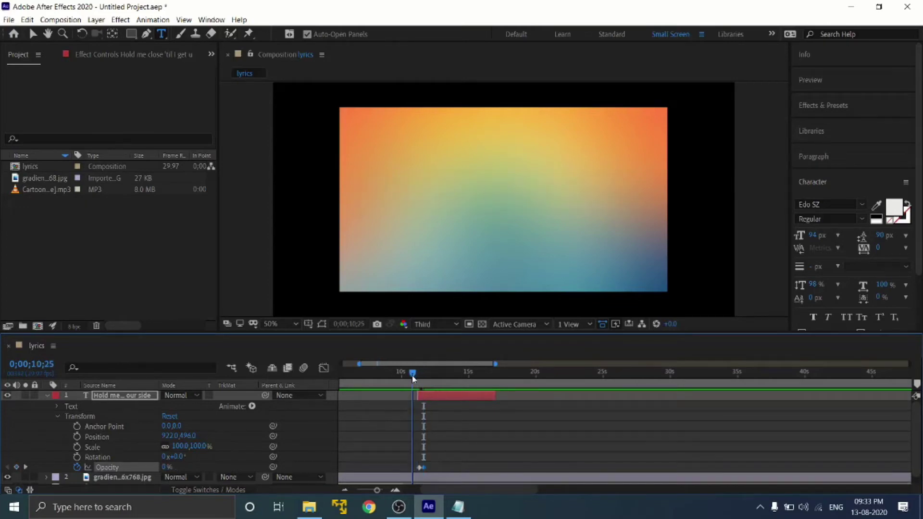
pyautogui.press('space')
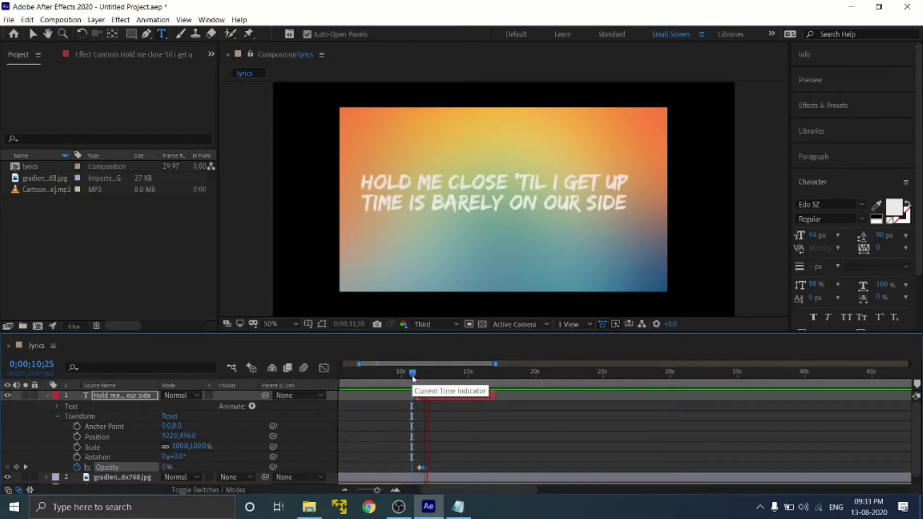
pyautogui.press('space')
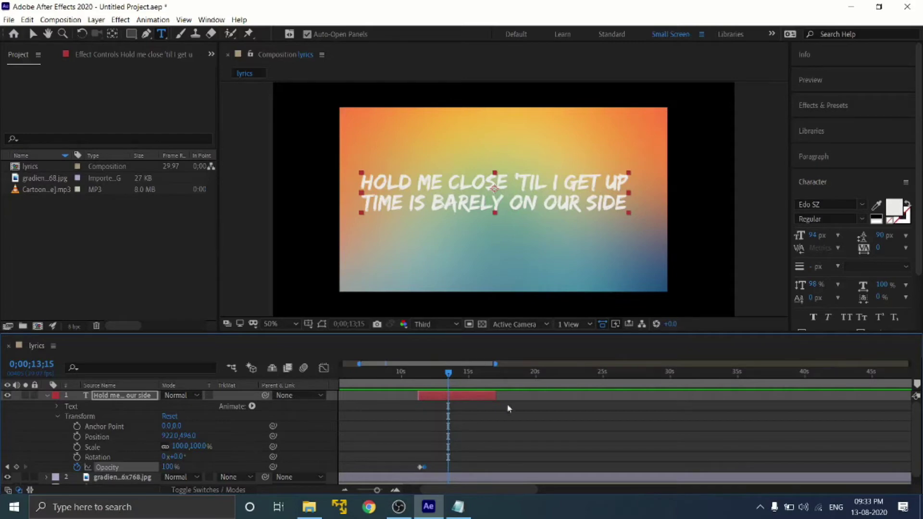
# Step: Fade the text out with opacity keyframes of 100% at 0;00;16;16 and 0% at 0;00;16;27, and preview it from 0;00;10;25
pyautogui.moveTo(470, 379); pyautogui.dragTo(489, 382)
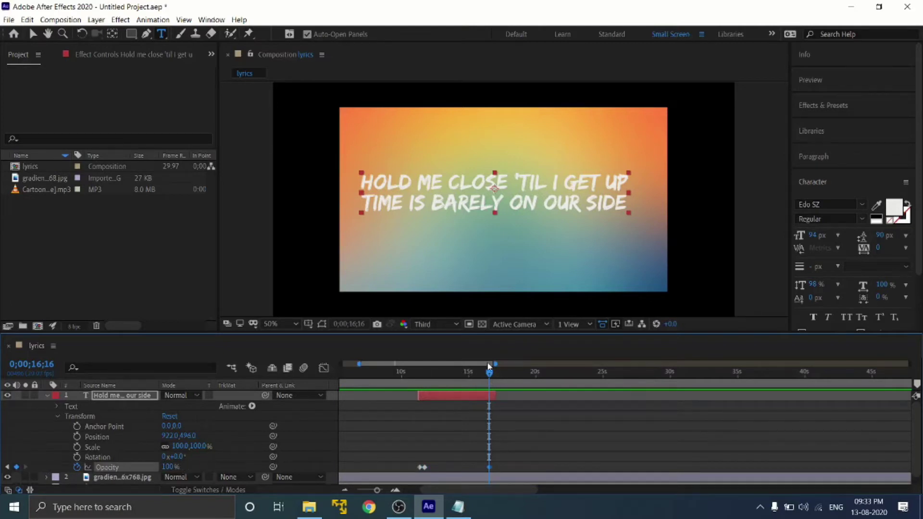
pyautogui.moveTo(490, 374); pyautogui.dragTo(494, 375)
pyautogui.click(16, 466)
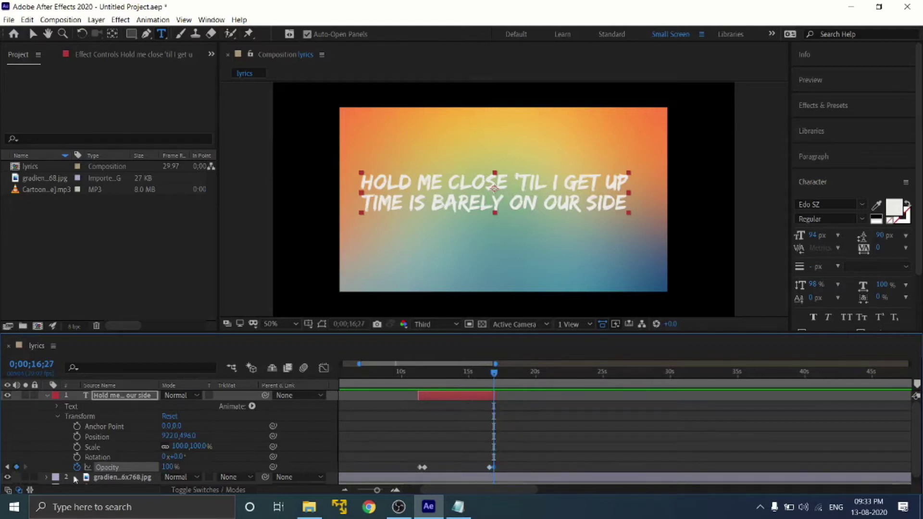
pyautogui.moveTo(169, 467); pyautogui.dragTo(96, 464)
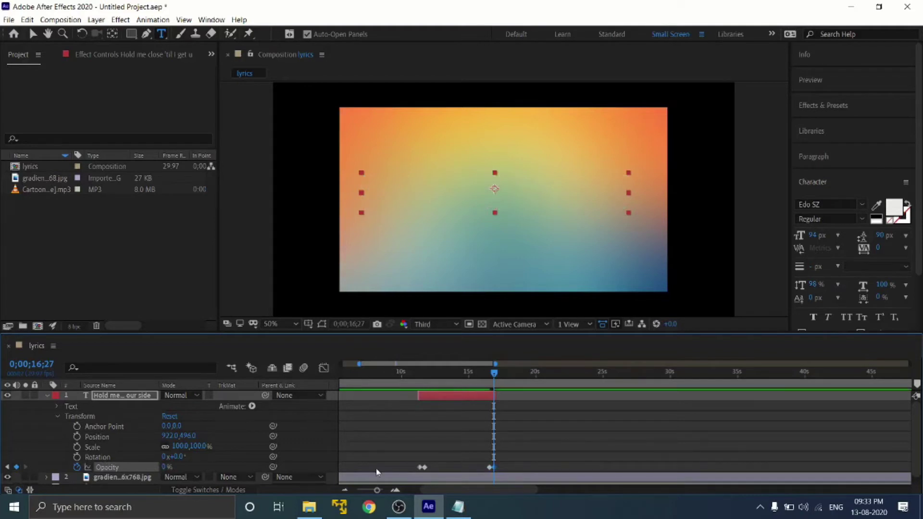
pyautogui.moveTo(494, 375); pyautogui.dragTo(411, 376)
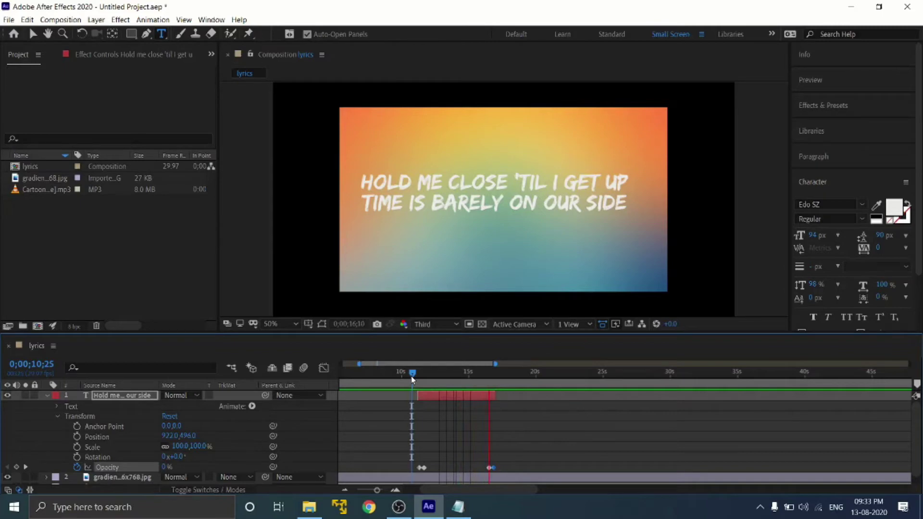
pyautogui.press('space')
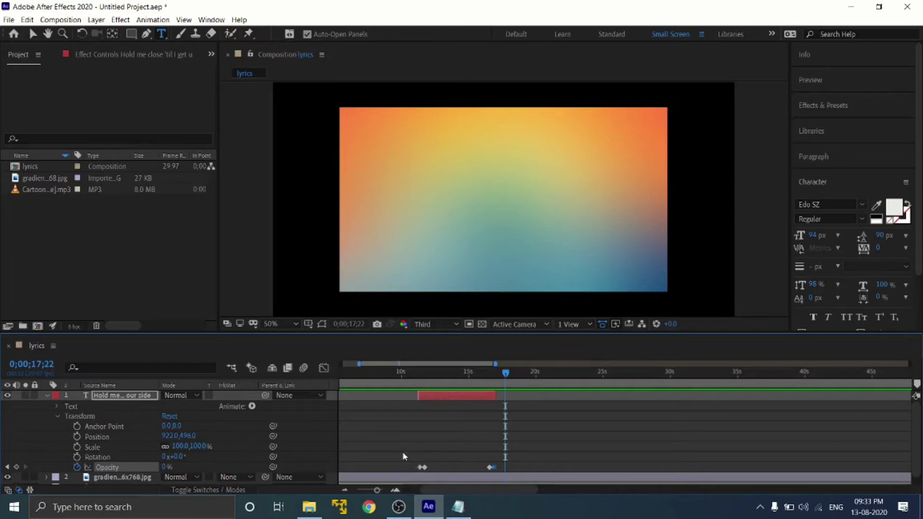
# Step: Apply Easy Ease to all four opacity keyframes, collapse the layer's properties and preview the fades from 0;00;10;06
pyautogui.moveTo(402, 452); pyautogui.dragTo(498, 473)
pyautogui.press('F9')
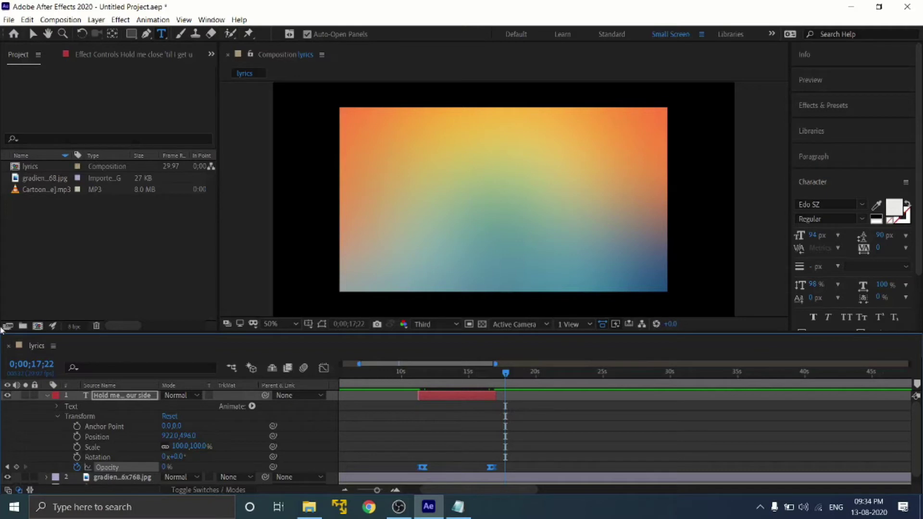
pyautogui.click(47, 395)
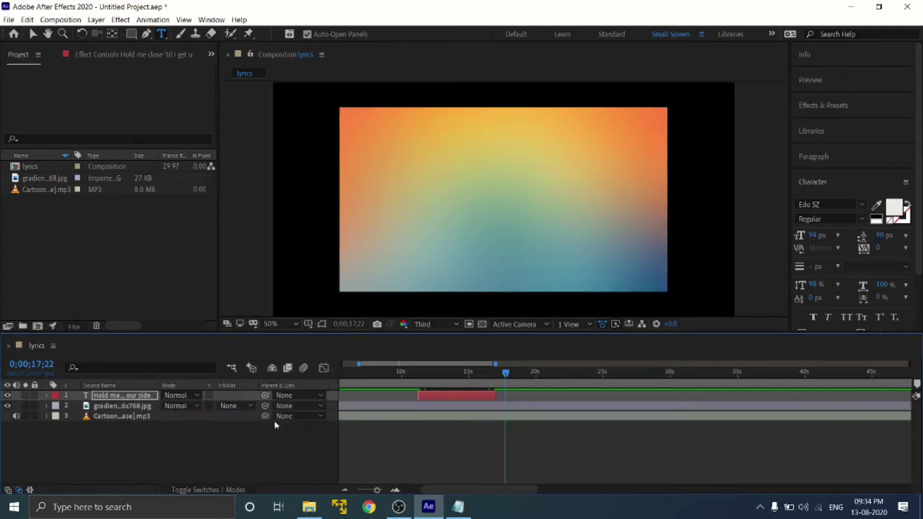
pyautogui.moveTo(505, 376); pyautogui.dragTo(402, 371)
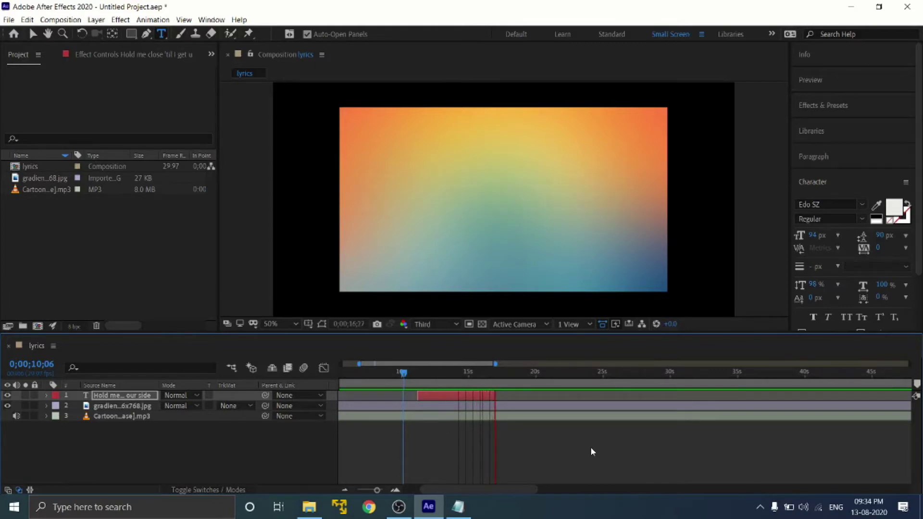
pyautogui.press('space')
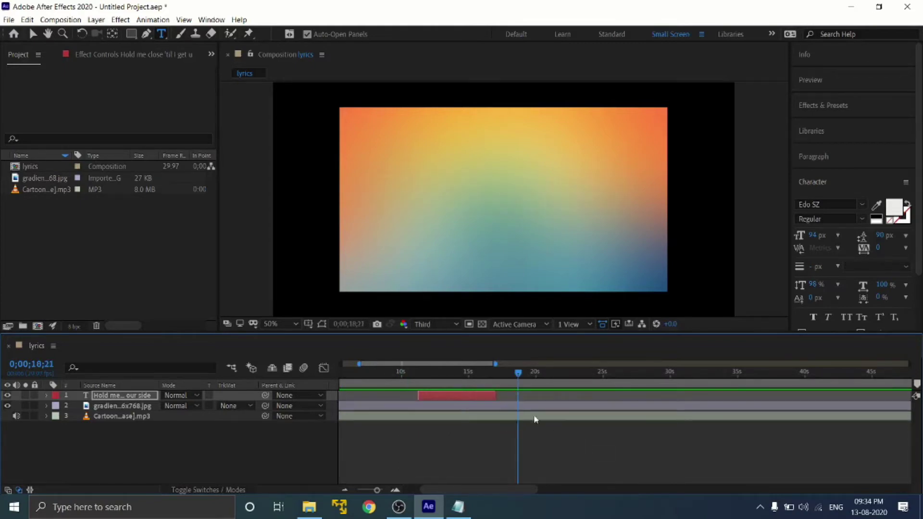
# Step: Play the song to find the next lyric's start, and place a duplicate of the text layer starting at 0;00;17;25
pyautogui.moveTo(518, 376); pyautogui.dragTo(507, 376)
pyautogui.press('space')
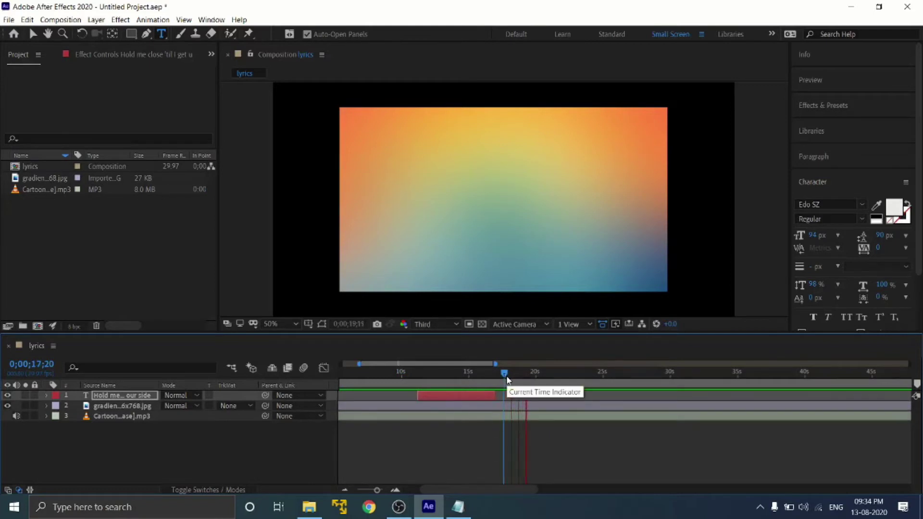
pyautogui.click(506, 376)
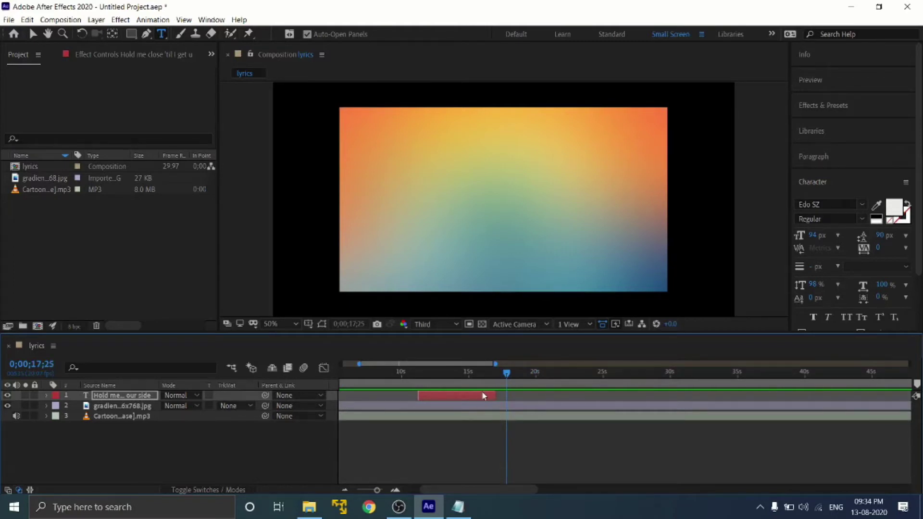
pyautogui.hotkey('ctrl', 'd')
pyautogui.moveTo(483, 395); pyautogui.dragTo(571, 395)
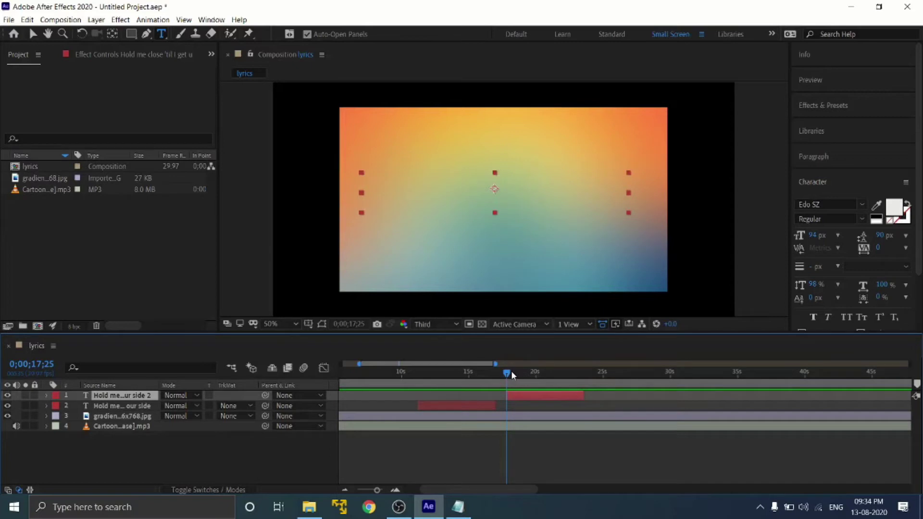
# Step: Replace the duplicate layer's text with the third lyric line, "I don't wanna waste what's left", copied from the "on and on" Notepad file
pyautogui.moveTo(507, 375); pyautogui.dragTo(517, 373)
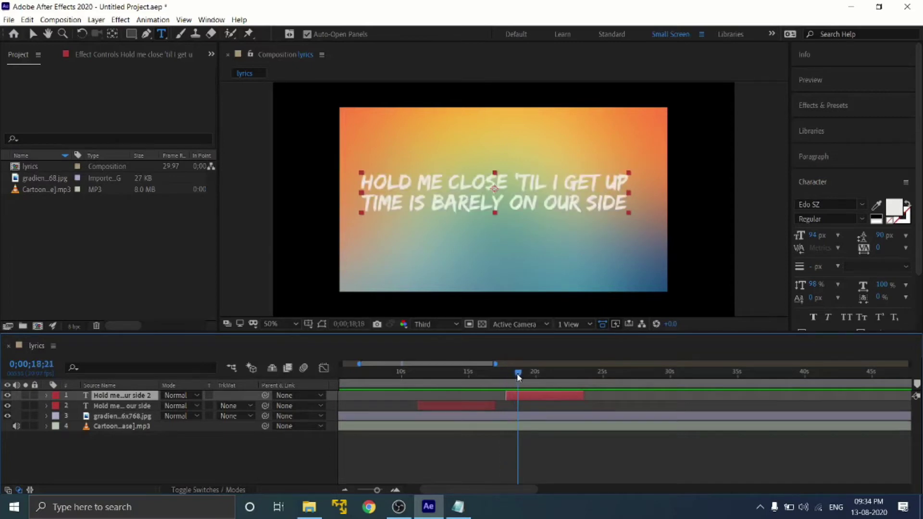
pyautogui.click(523, 199)
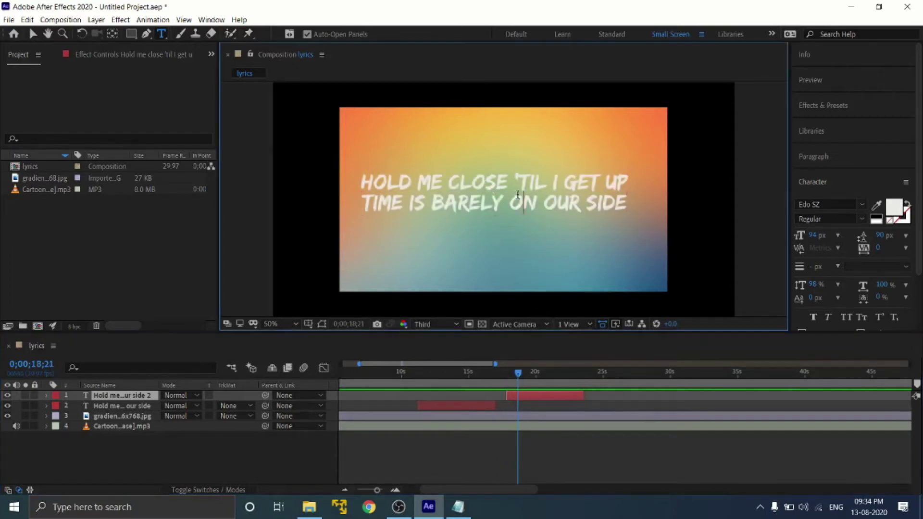
pyautogui.click(458, 507)
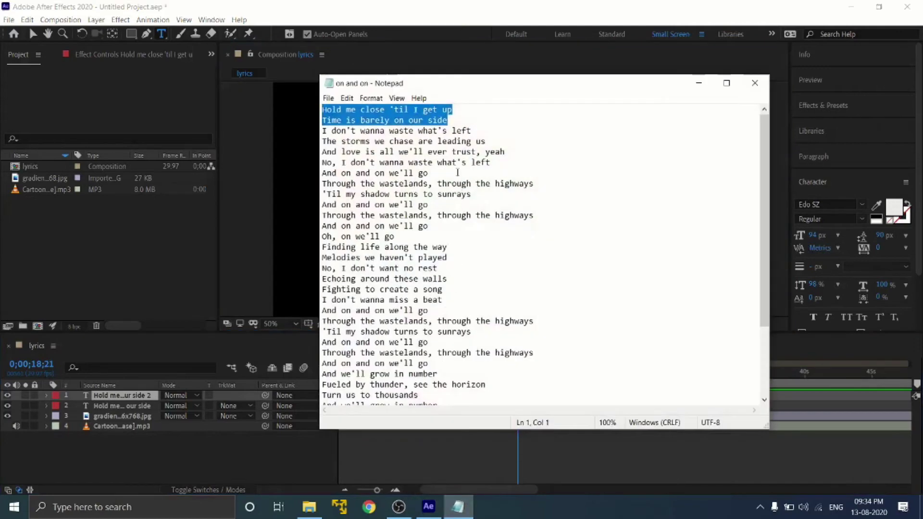
pyautogui.moveTo(486, 145); pyautogui.dragTo(323, 132)
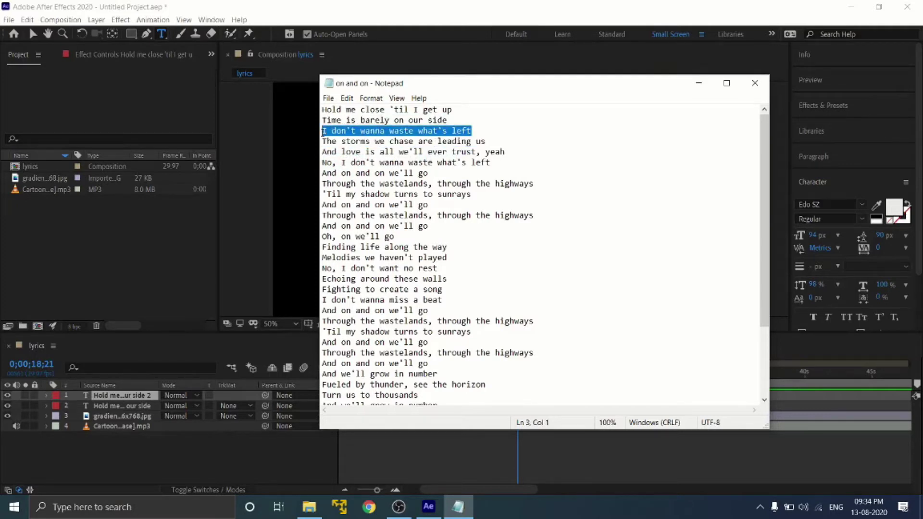
pyautogui.hotkey('alt', 'Tab')
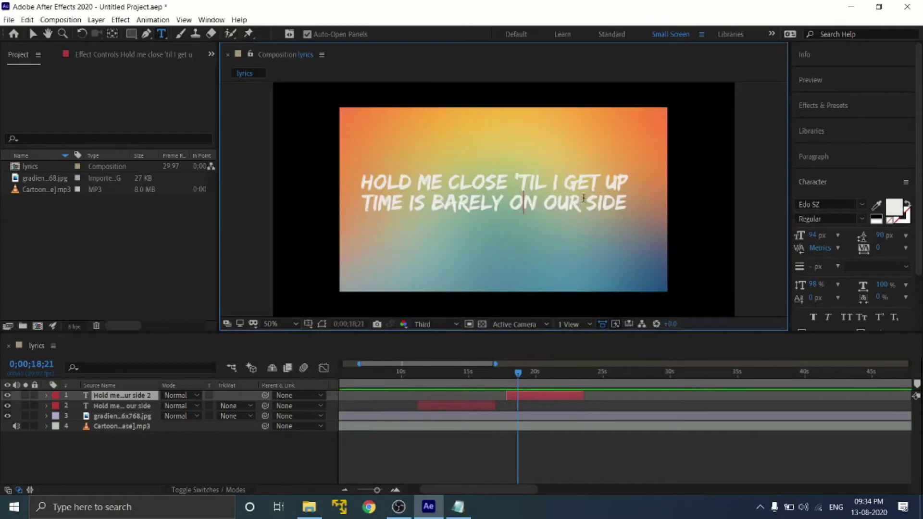
pyautogui.moveTo(628, 204); pyautogui.dragTo(362, 185)
pyautogui.write("I DON'T WANNA WASTE WHAT'S LEFT")
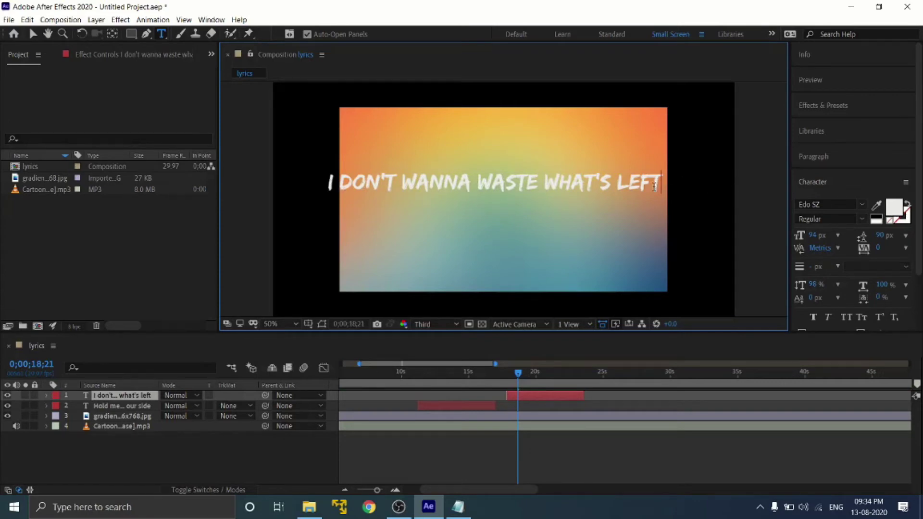
pyautogui.click(474, 399)
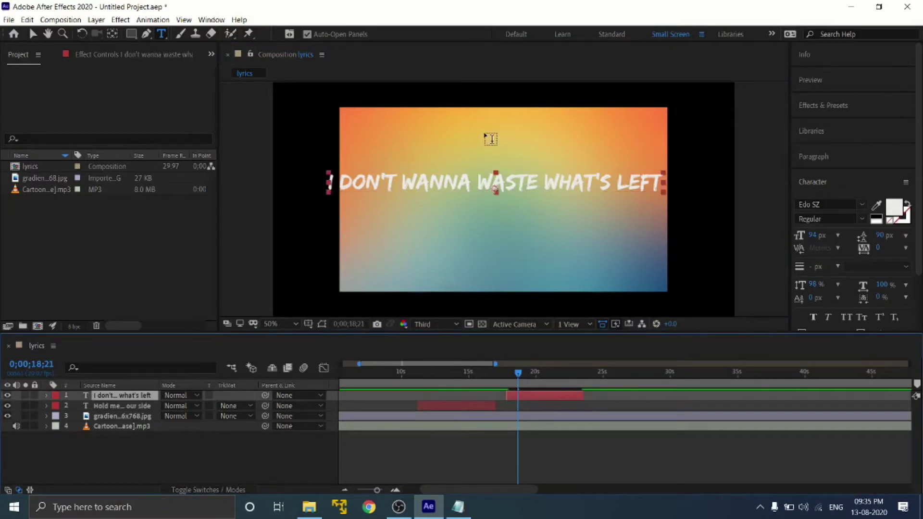
# Step: Nudge the "I don't wanna waste what's left" text right and down toward the centre of the frame
pyautogui.hotkey('shift', 'Right')
pyautogui.hotkey('shift', 'Right')
pyautogui.hotkey('shift', 'Right')
pyautogui.hotkey('shift', 'Right')
pyautogui.hotkey('shift', 'Right')
pyautogui.hotkey('shift', 'Right')
pyautogui.hotkey('shift', 'Down')
pyautogui.hotkey('shift', 'Down')
pyautogui.hotkey('shift', 'Down')
pyautogui.hotkey('shift', 'Down')
pyautogui.hotkey('shift', 'Down')
pyautogui.hotkey('shift', 'Down')
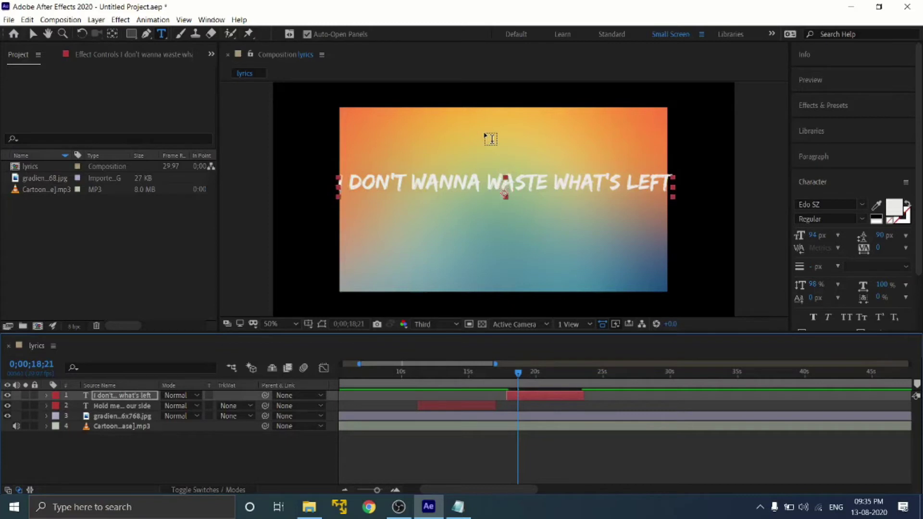
pyautogui.hotkey('shift', 'Left')
pyautogui.hotkey('shift', 'Left')
pyautogui.hotkey('shift', 'Up')
pyautogui.hotkey('shift', 'Up')
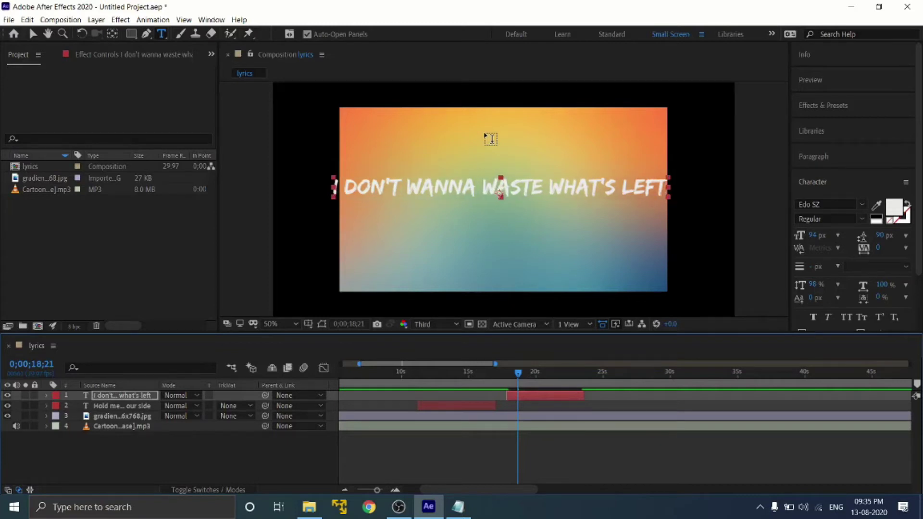
# Step: Reduce the font size of the "I don't wanna waste what's left" text to 86 px
pyautogui.tripleClick(535, 187)
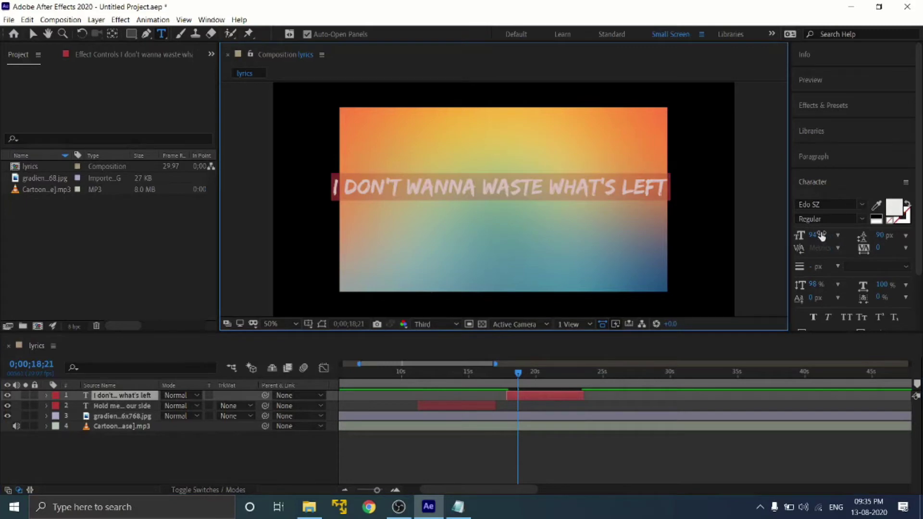
pyautogui.moveTo(820, 236); pyautogui.dragTo(814, 235)
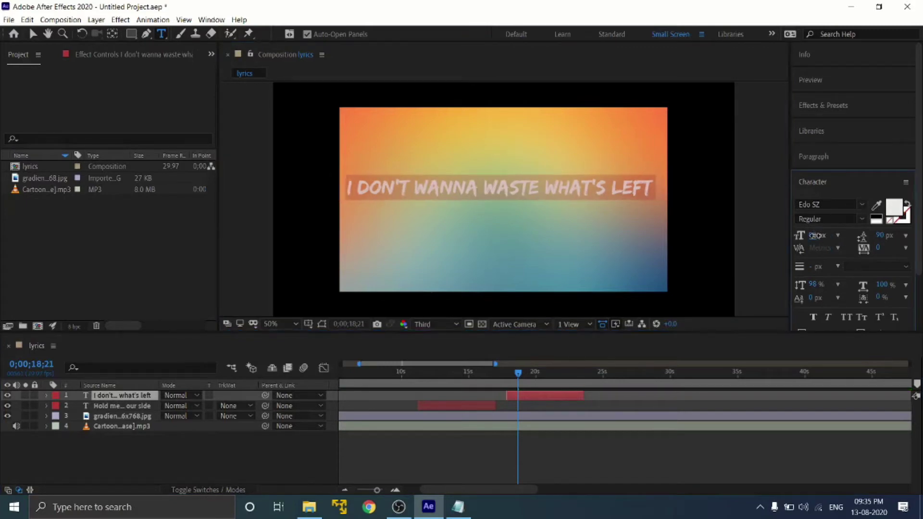
pyautogui.click(491, 404)
pyautogui.click(527, 395)
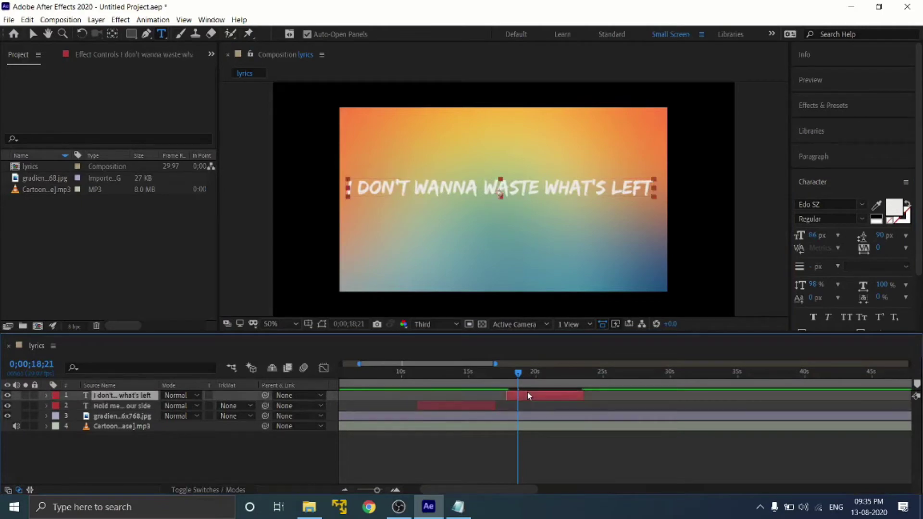
# Step: Fine-tune the third lyric line's placement so that it sits centred, at position 948, 536
pyautogui.hotkey('shift', 'Right')
pyautogui.hotkey('shift', 'Right')
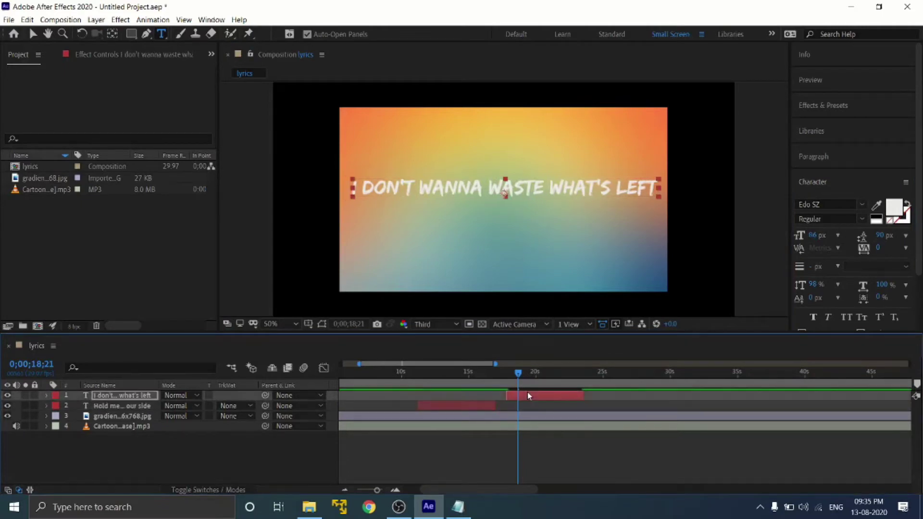
pyautogui.hotkey('shift', 'Left')
pyautogui.hotkey('shift', 'Left')
pyautogui.hotkey('shift', 'Down')
pyautogui.hotkey('shift', 'Down')
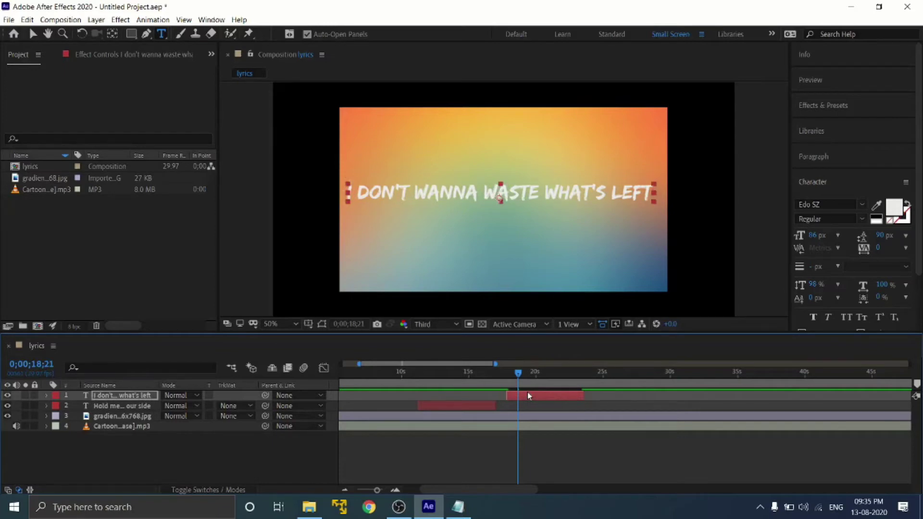
pyautogui.press('Right')
pyautogui.press('Right')
pyautogui.press('Right')
pyautogui.press('Right')
pyautogui.press('Right')
pyautogui.press('Right')
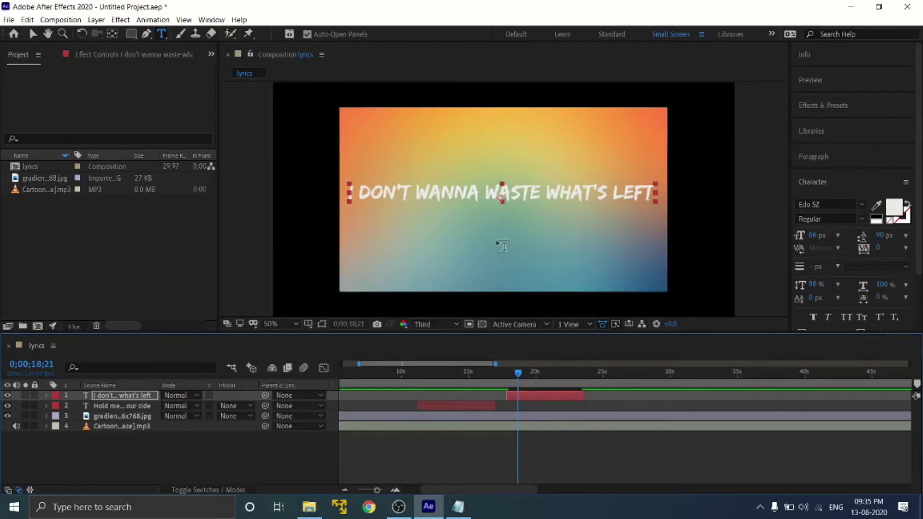
# Step: Play the song to find where the third lyric line ends, and trim its text layer's end to 0;00;20;20
pyautogui.moveTo(520, 374); pyautogui.dragTo(481, 368)
pyautogui.press('space')
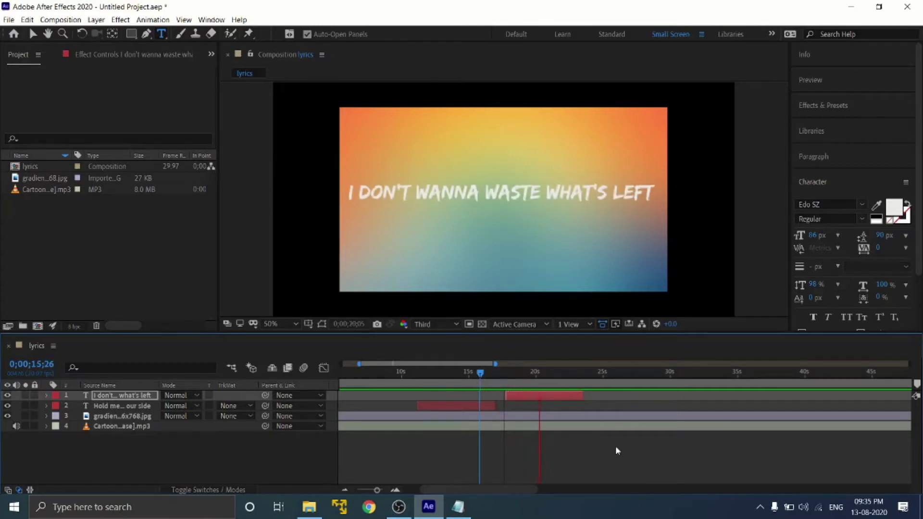
pyautogui.press('space')
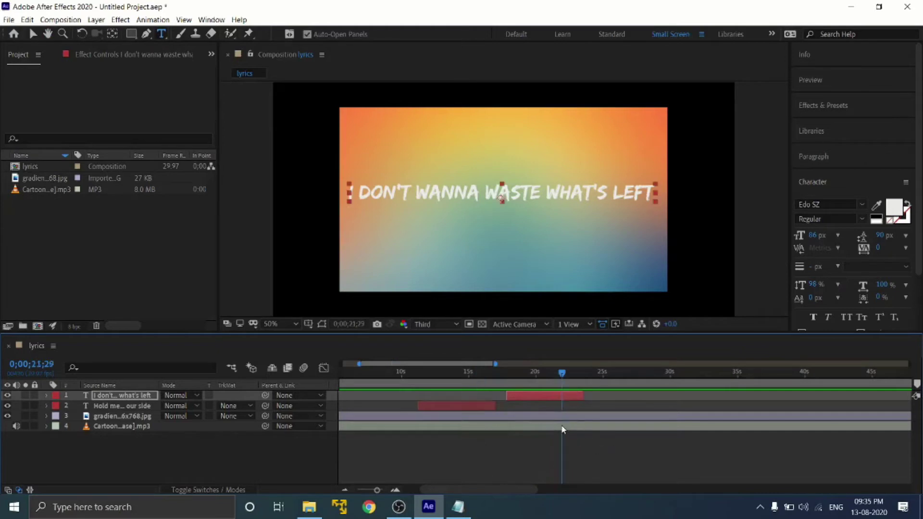
pyautogui.moveTo(556, 377); pyautogui.dragTo(553, 377)
pyautogui.press('space')
pyautogui.click(553, 377)
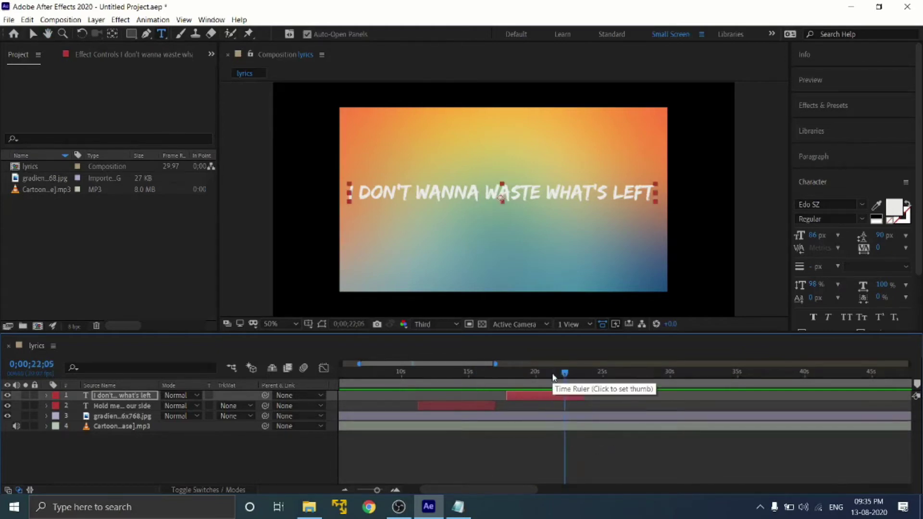
pyautogui.moveTo(553, 378); pyautogui.dragTo(545, 378)
pyautogui.press('space')
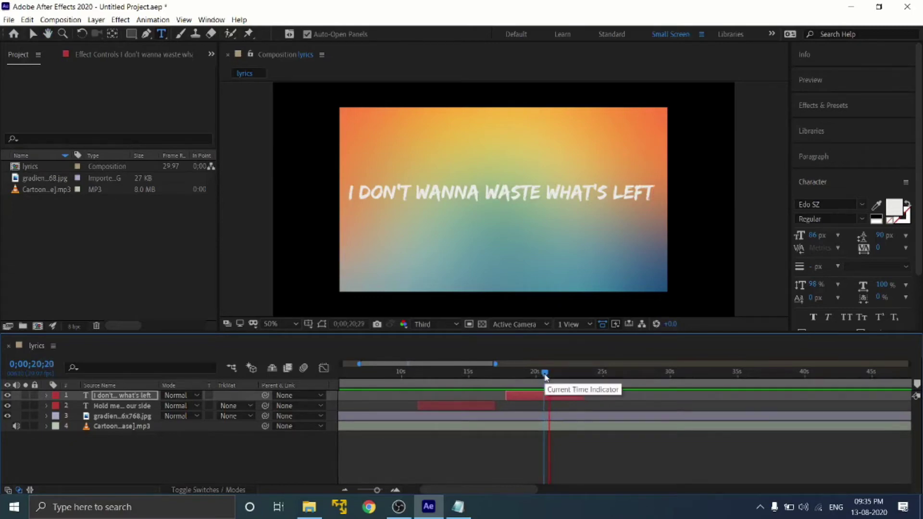
pyautogui.press('space')
pyautogui.click(546, 378)
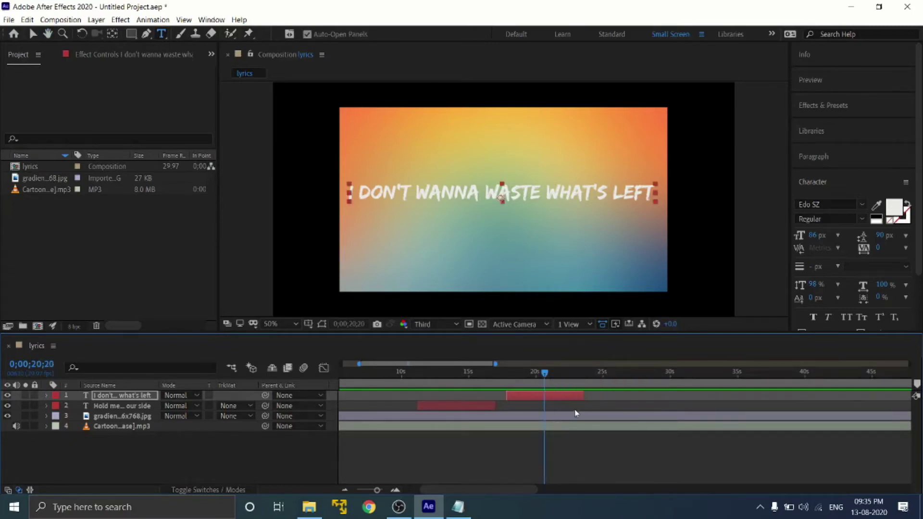
pyautogui.moveTo(585, 396); pyautogui.dragTo(545, 399)
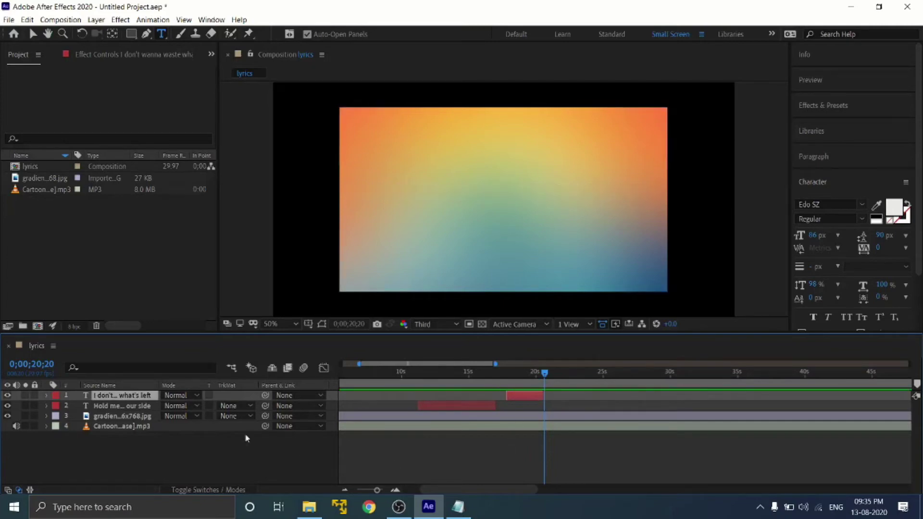
# Step: Move the third lyric layer's two fade-out opacity keyframes earlier, so the fade finishes at the trimmed layer end near 0;00;20;20
pyautogui.click(46, 395)
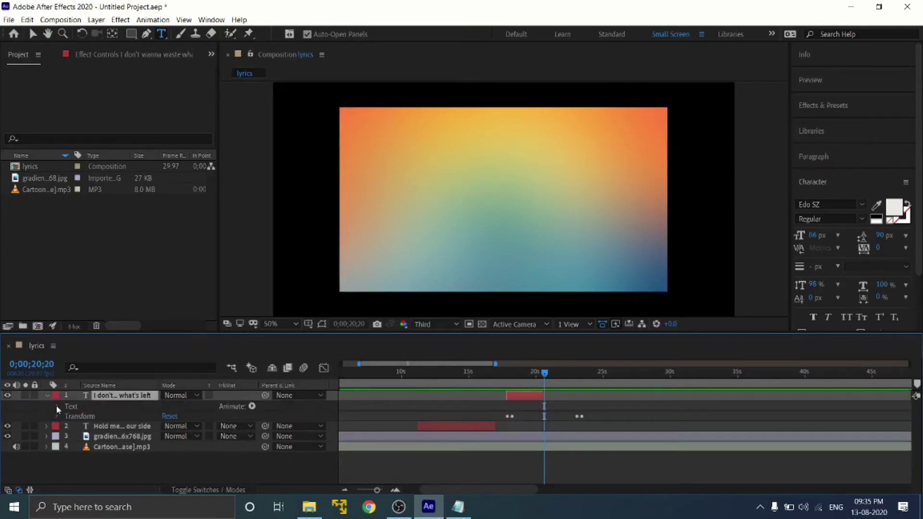
pyautogui.click(56, 416)
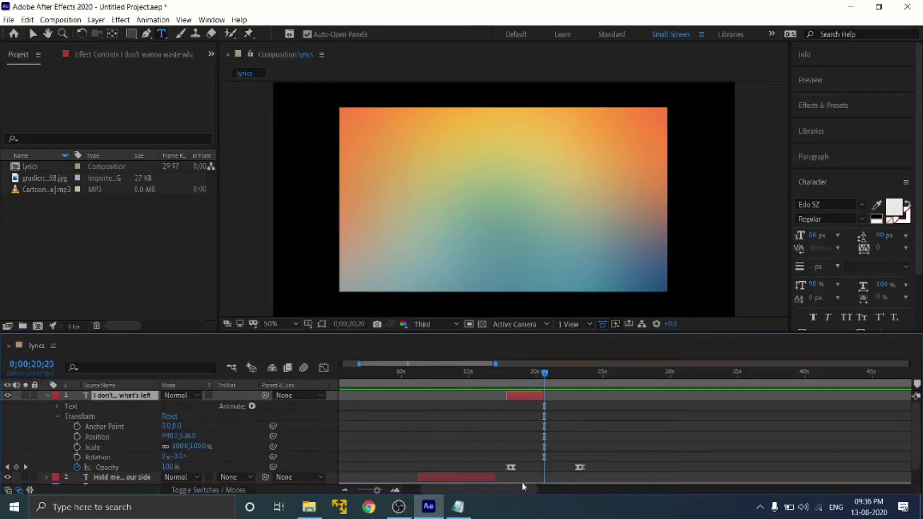
pyautogui.moveTo(579, 468); pyautogui.dragTo(537, 471)
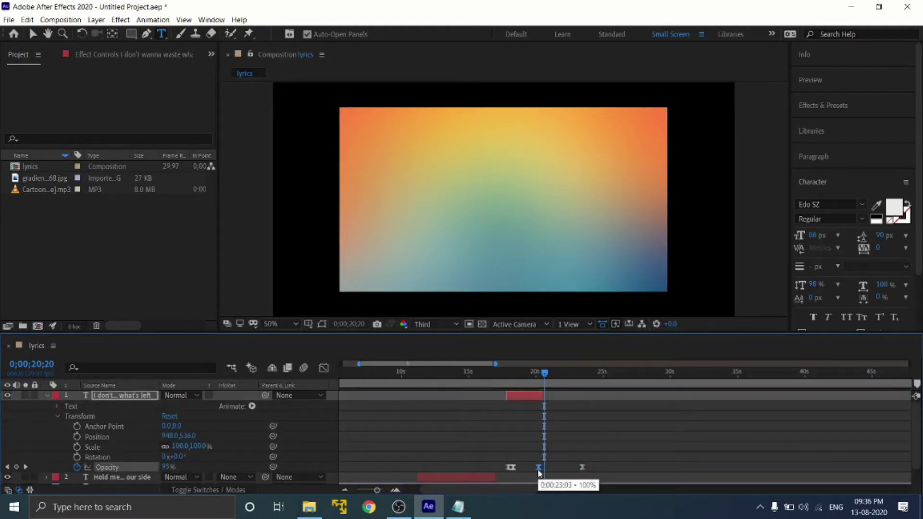
pyautogui.moveTo(582, 466); pyautogui.dragTo(541, 469)
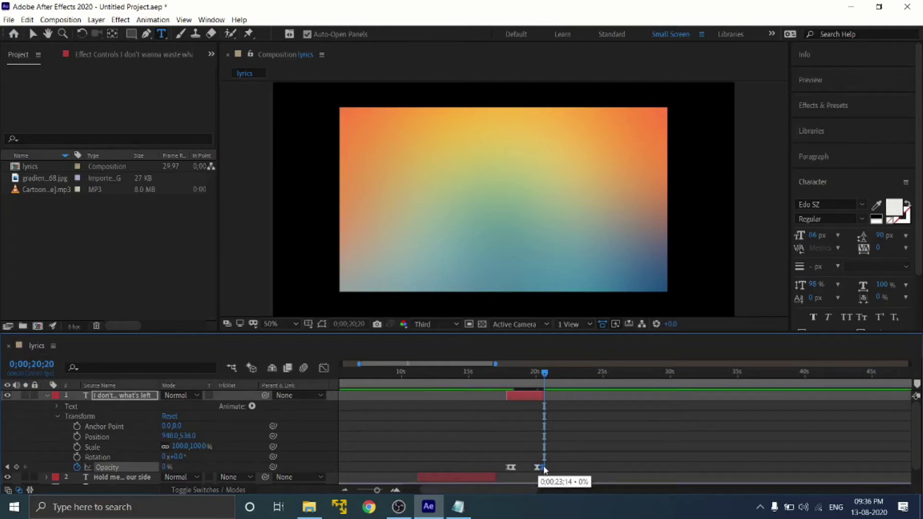
# Step: Preview the third lyric line's fades from 0;00;17;15 and collapse the layer's properties
pyautogui.moveTo(544, 375); pyautogui.dragTo(503, 385)
pyautogui.press('space')
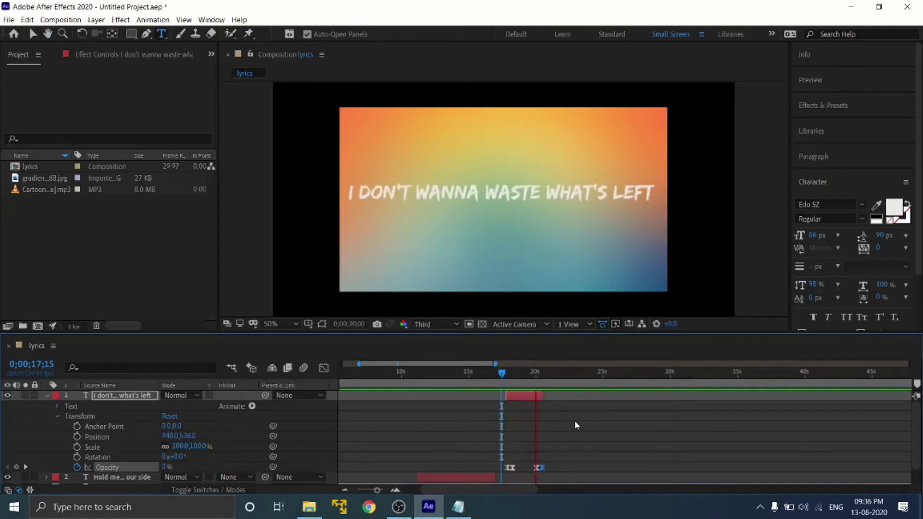
pyautogui.press('space')
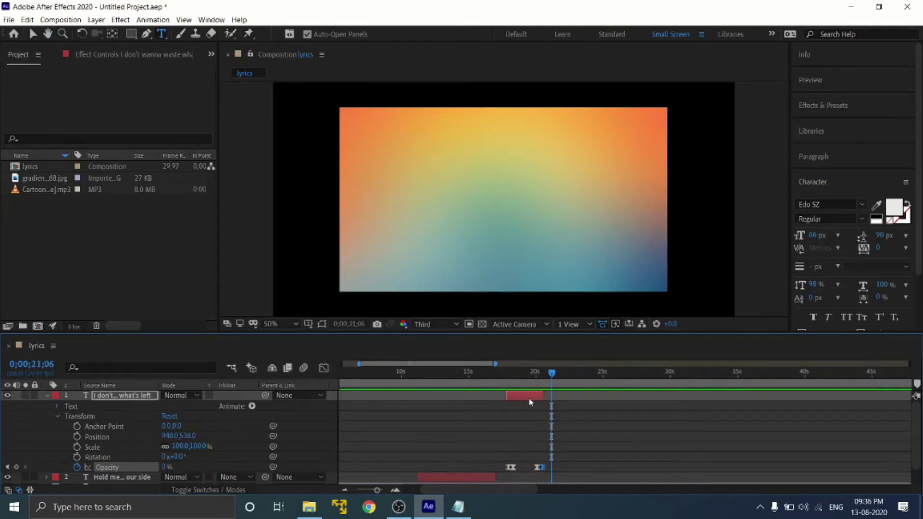
pyautogui.click(48, 396)
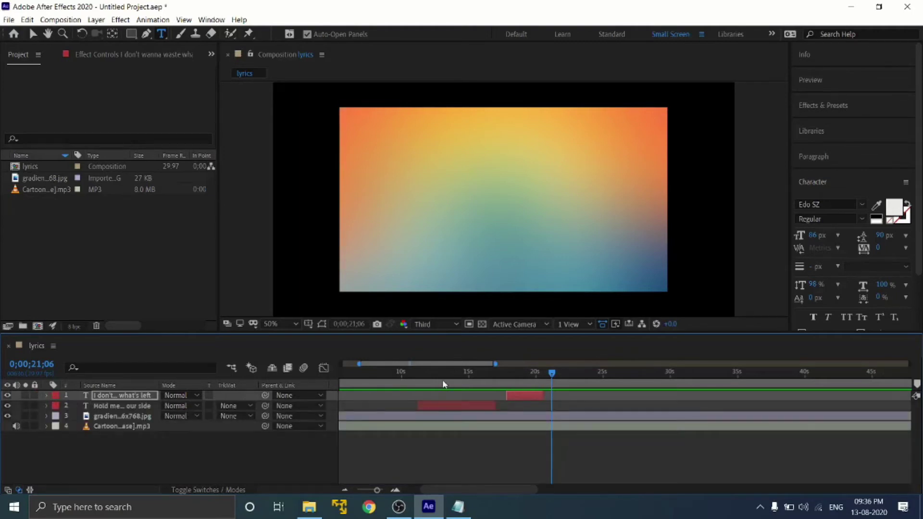
# Step: Place a duplicate of the text layer after the third lyric, play the next line, and trim the duplicate from about 0;00;21 to 0;00;24;13
pyautogui.hotkey('ctrl', 'd')
pyautogui.moveTo(513, 395); pyautogui.dragTo(533, 380)
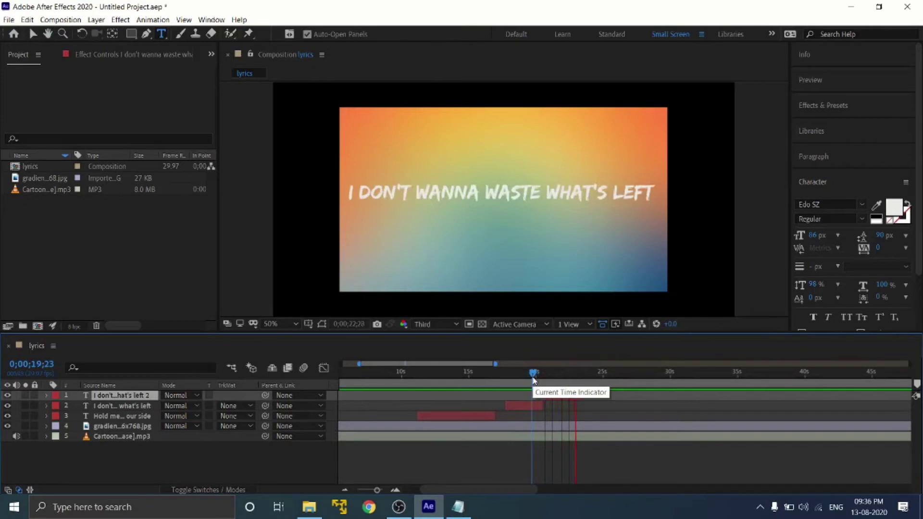
pyautogui.press('space')
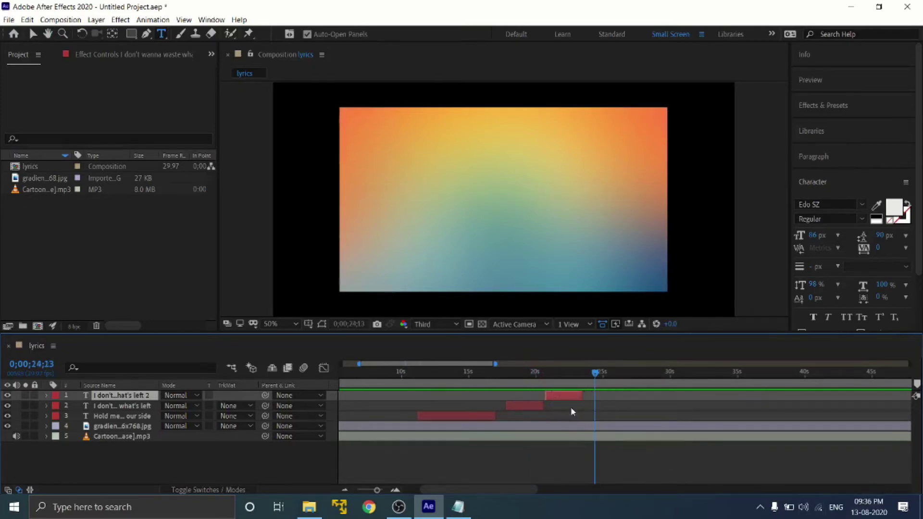
pyautogui.moveTo(583, 395); pyautogui.dragTo(594, 396)
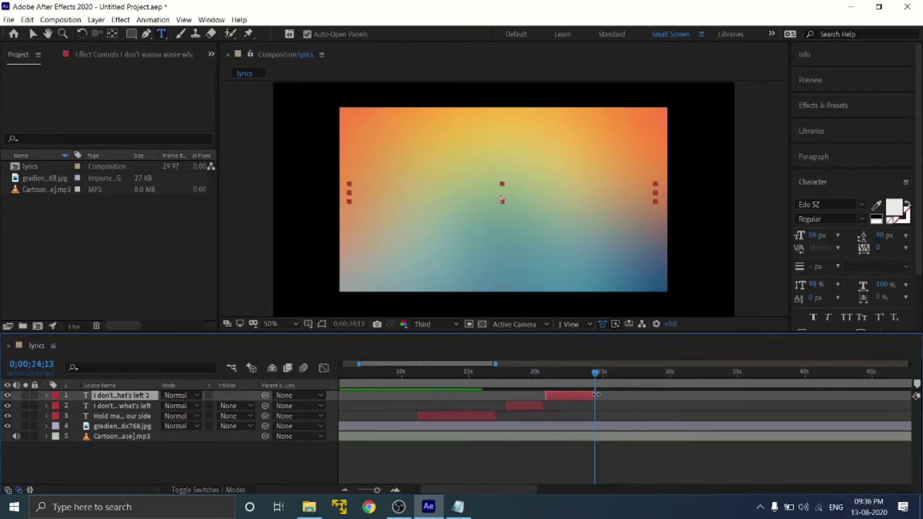
pyautogui.moveTo(545, 393); pyautogui.dragTo(550, 393)
# Step: Replace the duplicate layer's text with the fourth lyric line, "The storms we chase are leading us", copied from the "on and on" Notepad file
pyautogui.moveTo(596, 373); pyautogui.dragTo(583, 375)
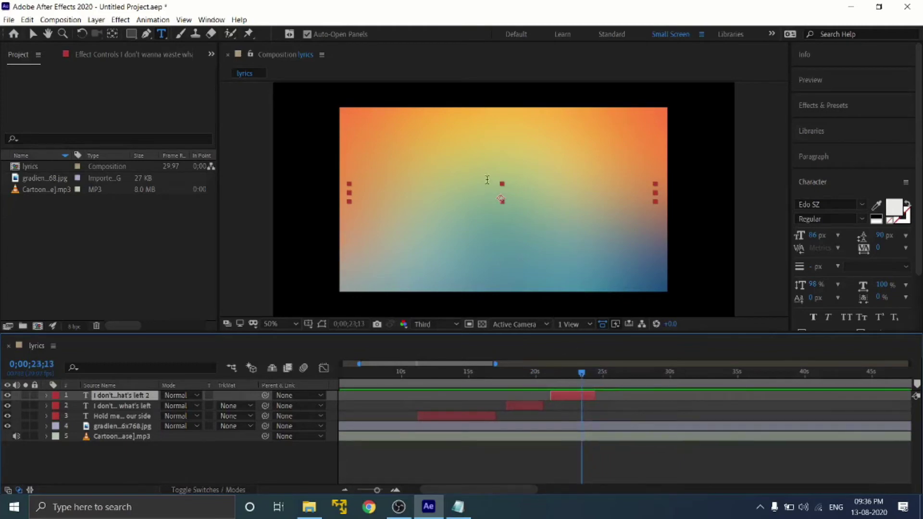
pyautogui.click(498, 191)
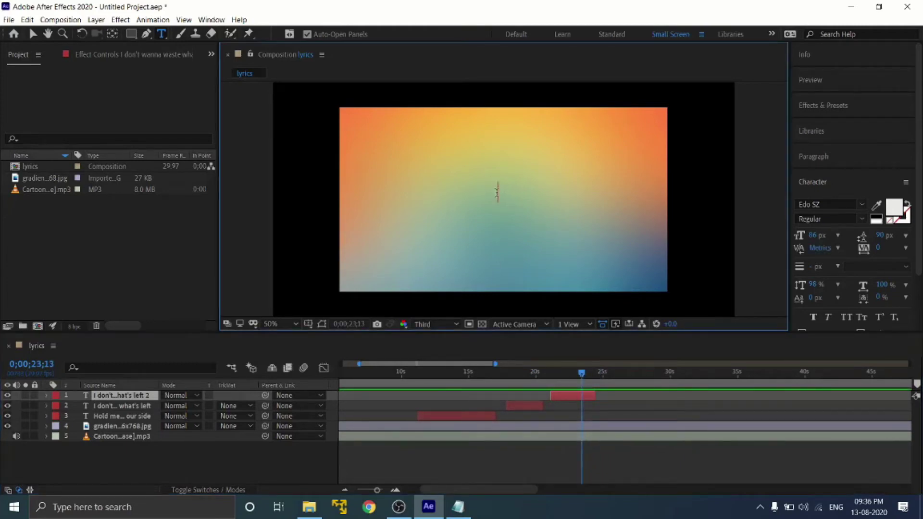
pyautogui.click(457, 507)
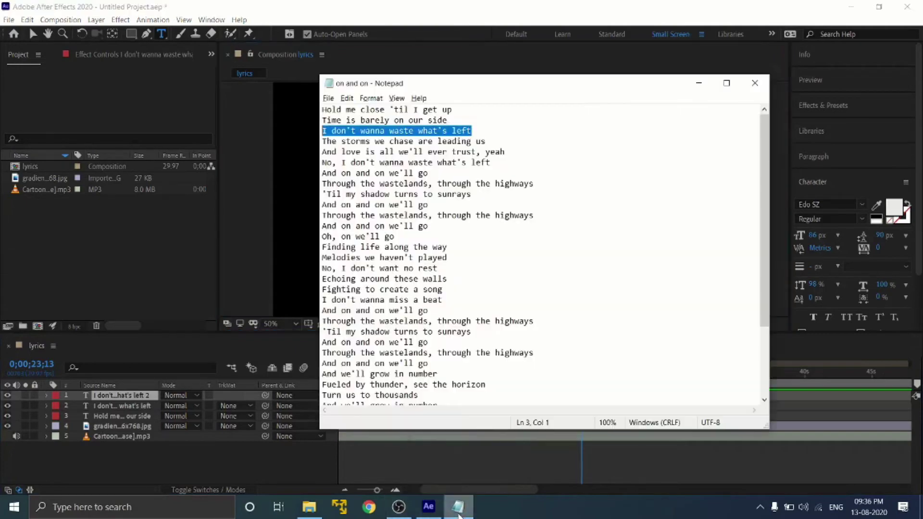
pyautogui.moveTo(486, 141); pyautogui.dragTo(322, 143)
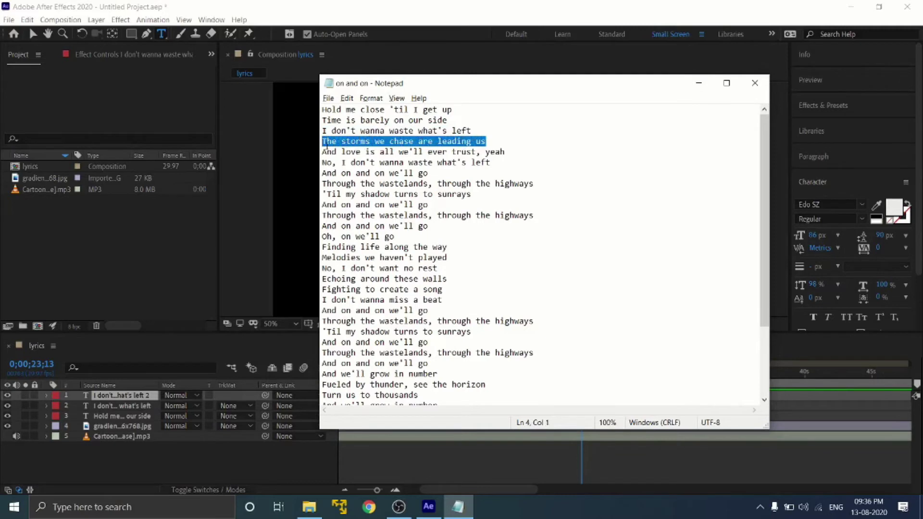
pyautogui.hotkey('alt', 'Tab')
pyautogui.hotkey('ctrl', 'a')
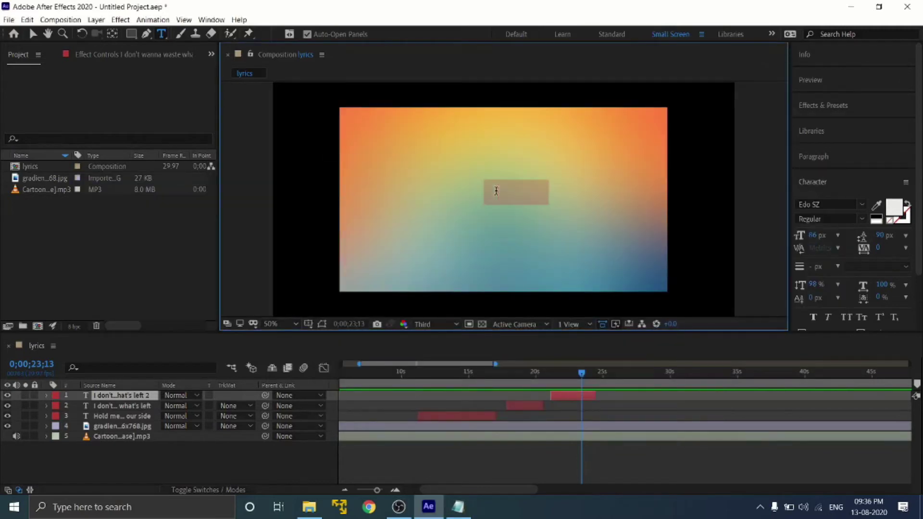
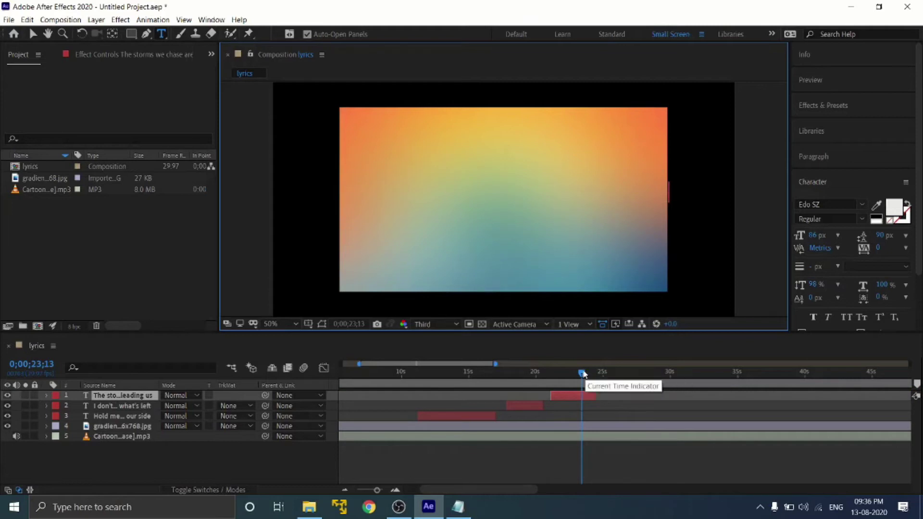
# Step: Show the fourth lyric at 0;00;22;15 and set its font size to 79 px
pyautogui.moveTo(585, 373); pyautogui.dragTo(570, 372)
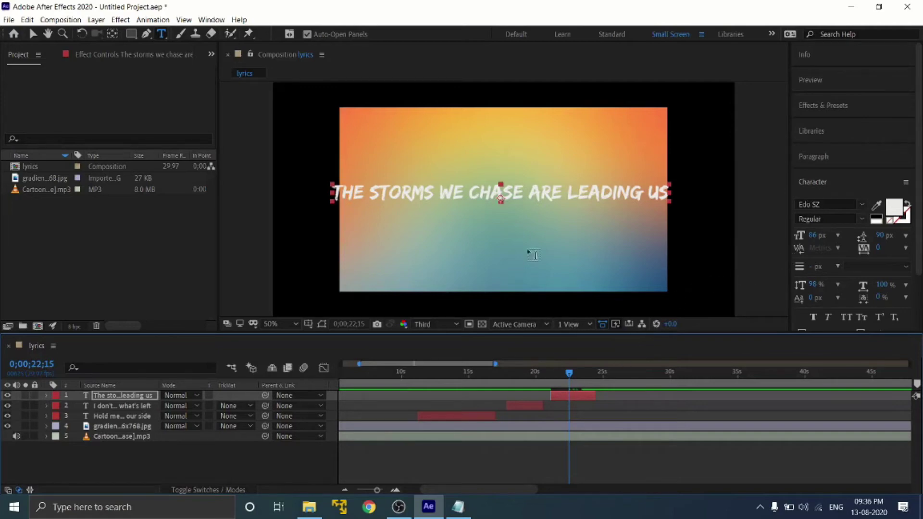
pyautogui.tripleClick(522, 188)
pyautogui.click(815, 235)
pyautogui.write('79')
pyautogui.press('Return')
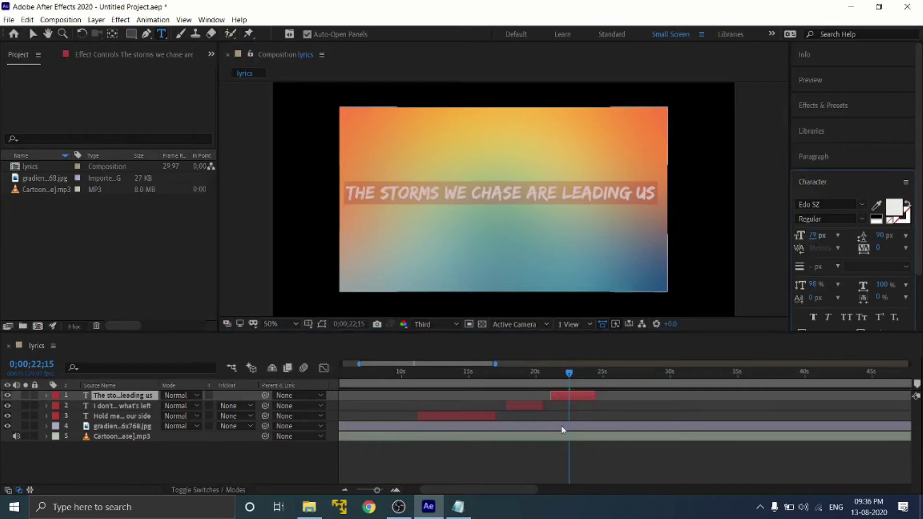
# Step: Move the fourth lyric layer's two fade-out Opacity keyframes to its end, with the last one at 0;00;24;12
pyautogui.click(45, 395)
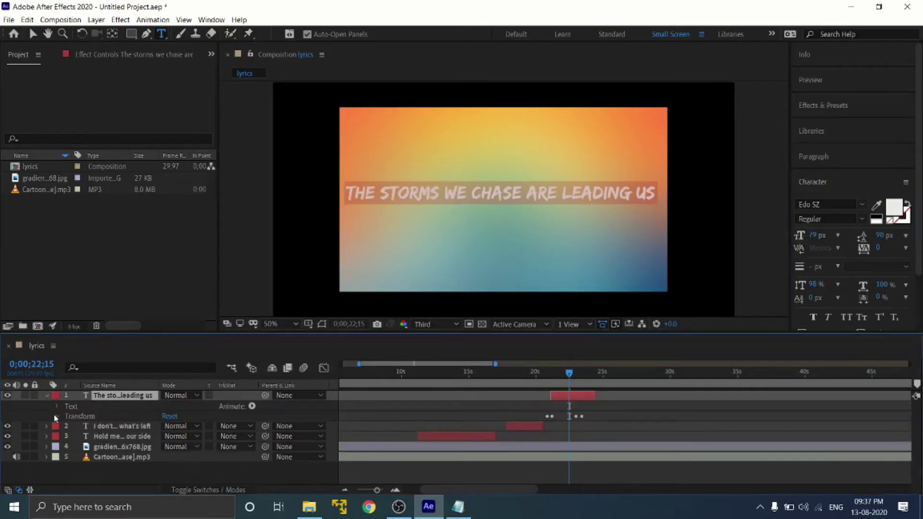
pyautogui.click(56, 417)
pyautogui.moveTo(570, 374); pyautogui.dragTo(595, 384)
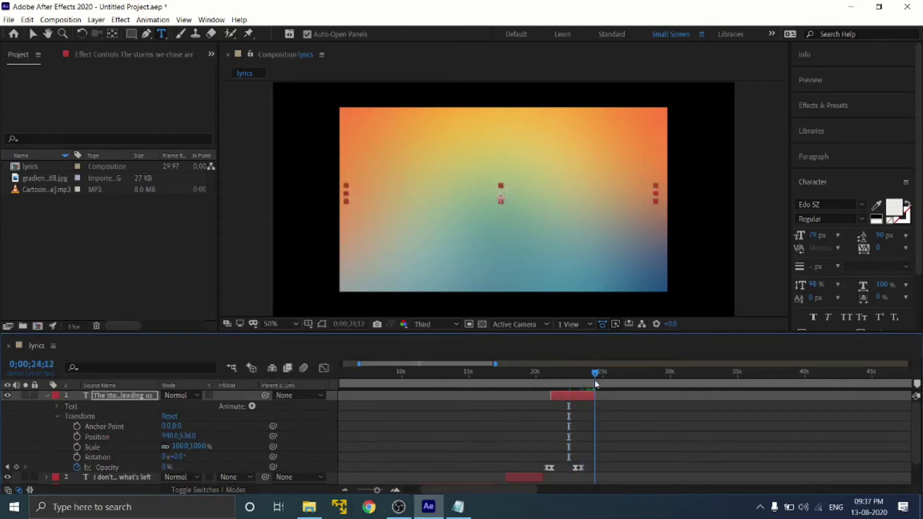
pyautogui.click(581, 468)
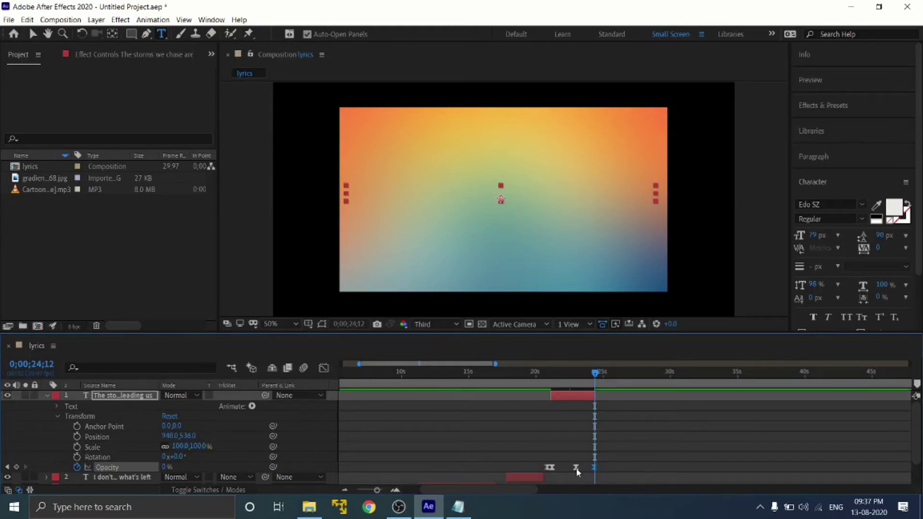
pyautogui.moveTo(580, 468); pyautogui.dragTo(589, 475)
# Step: Preview the fourth lyric line from 0;00;20;04
pyautogui.moveTo(595, 374); pyautogui.dragTo(536, 379)
pyautogui.press('space')
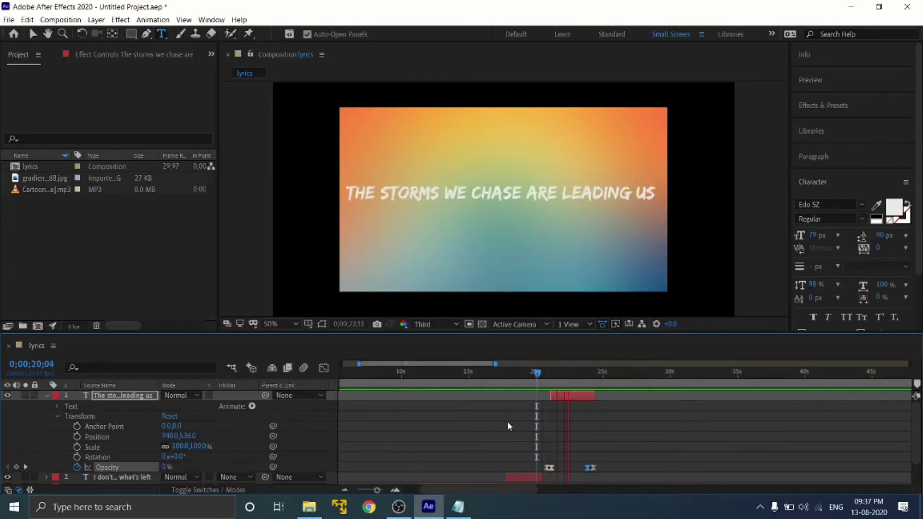
pyautogui.press('space')
# Step: Trim the fourth lyric layer's start to about 0;00;21;12 and move its fade-in Opacity keyframes to about 0;00;21;26
pyautogui.moveTo(575, 375); pyautogui.dragTo(560, 375)
pyautogui.click(555, 395)
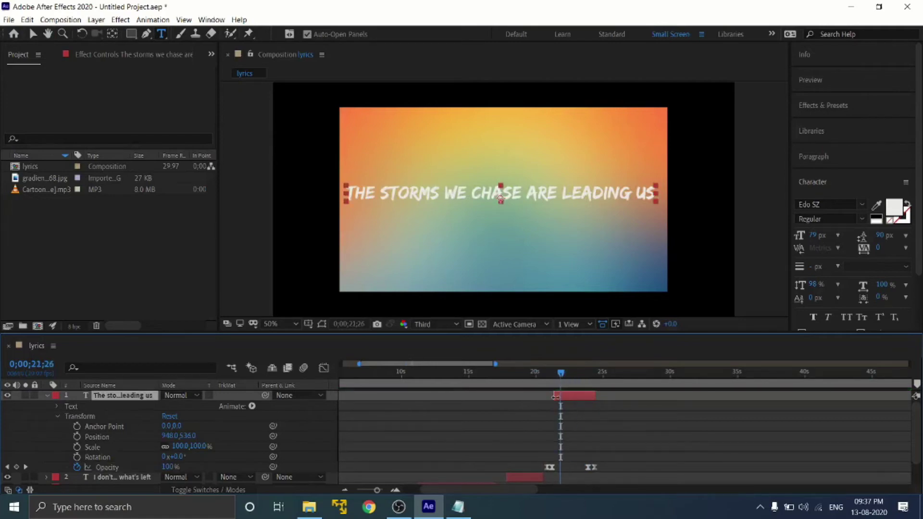
pyautogui.moveTo(552, 467); pyautogui.dragTo(559, 466)
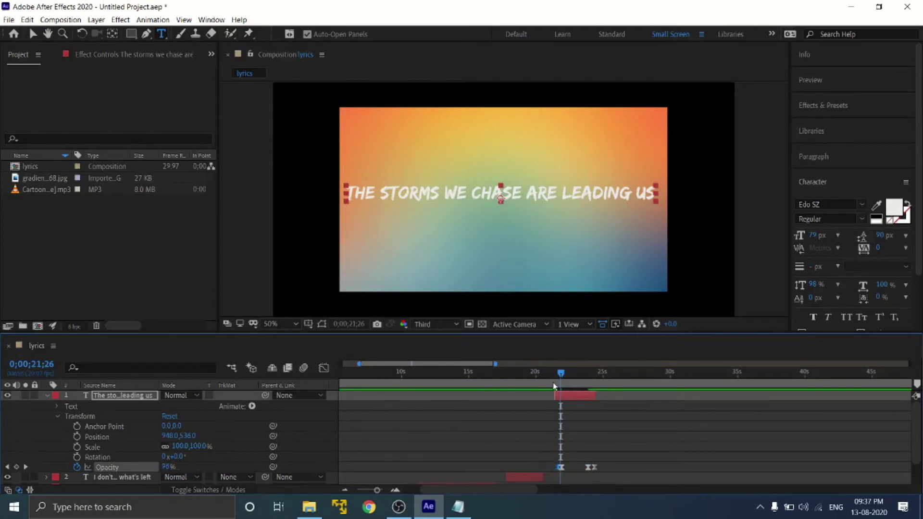
# Step: Preview the third and fourth lyric lines with the song from 0;00;17;25
pyautogui.moveTo(558, 375); pyautogui.dragTo(507, 374)
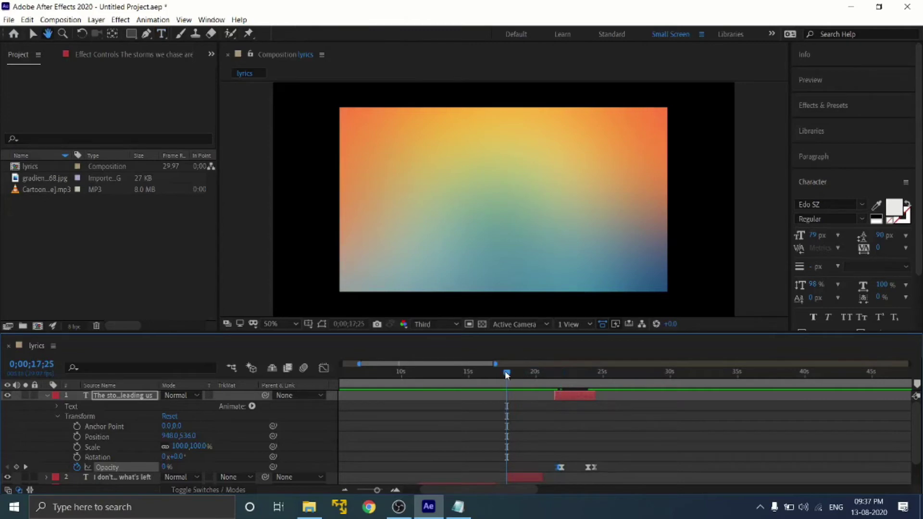
pyautogui.hotkey('ctrl', 't')
pyautogui.press('space')
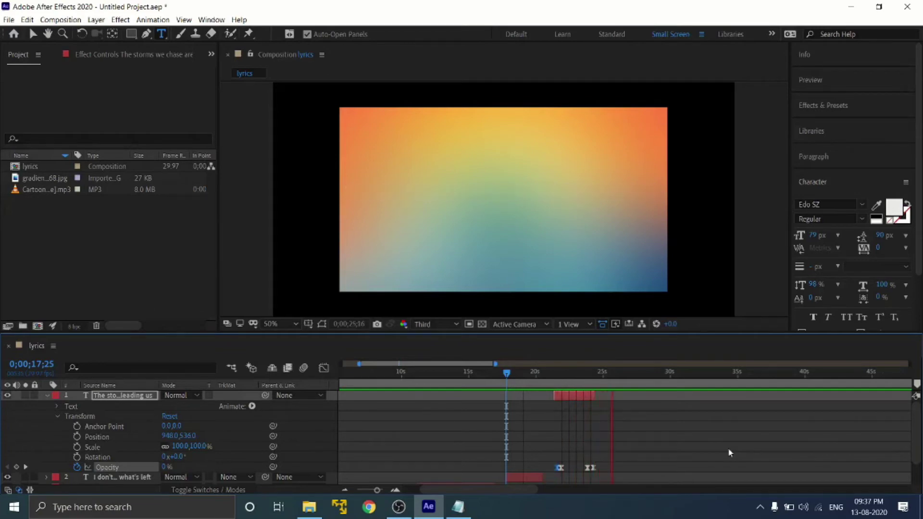
pyautogui.press('space')
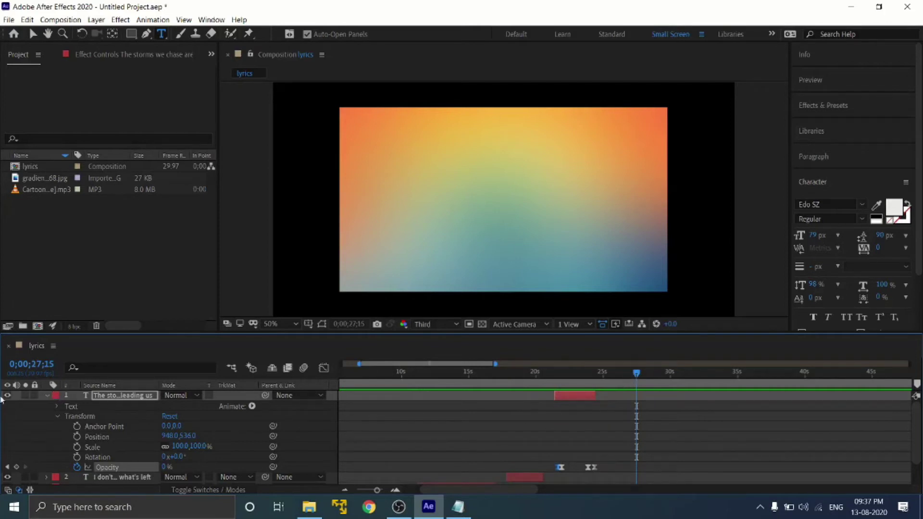
# Step: Collapse the fourth lyric layer's properties, duplicate the layer, and place the copy directly after the original
pyautogui.click(47, 395)
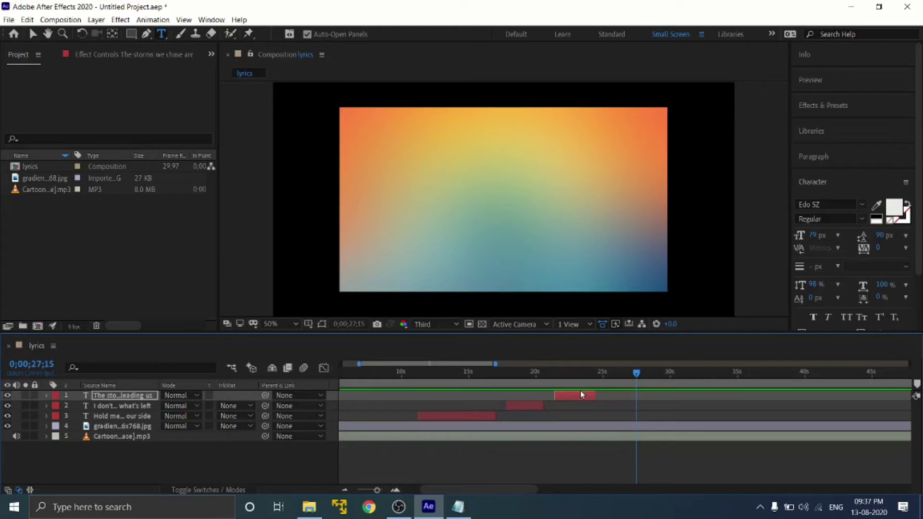
pyautogui.hotkey('ctrl', 'd')
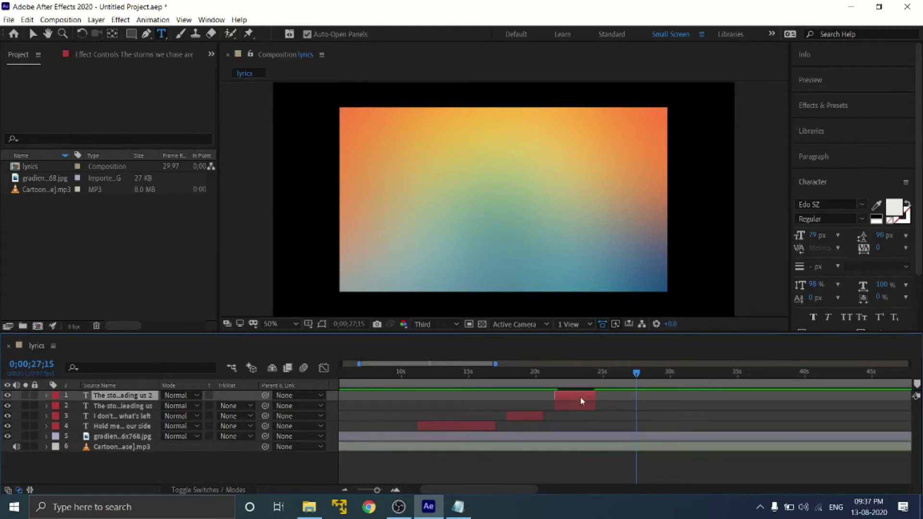
pyautogui.moveTo(581, 395); pyautogui.dragTo(616, 401)
# Step: Replace the duplicate's text with "And love is all we'll ever trust", copied from the "on and on" Notepad file without "yeah"
pyautogui.click(457, 507)
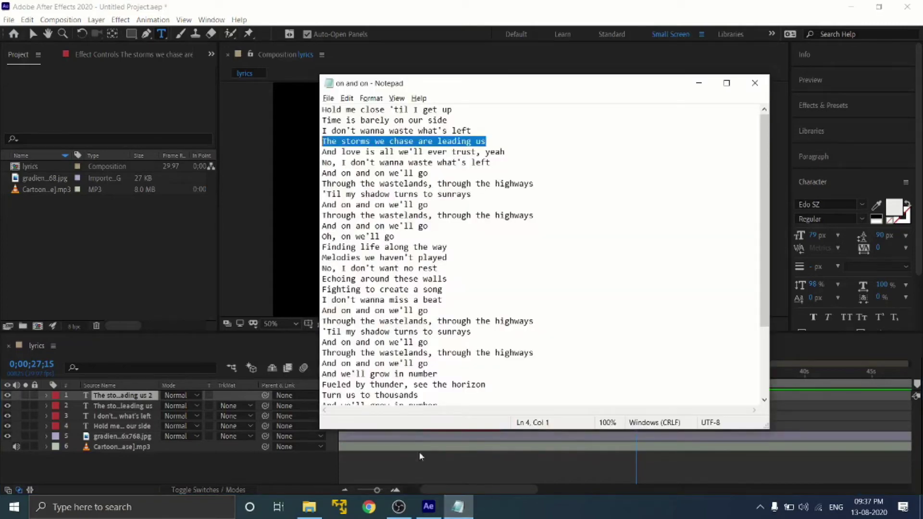
pyautogui.moveTo(513, 152); pyautogui.dragTo(322, 152)
pyautogui.hotkey('ctrl', 'c')
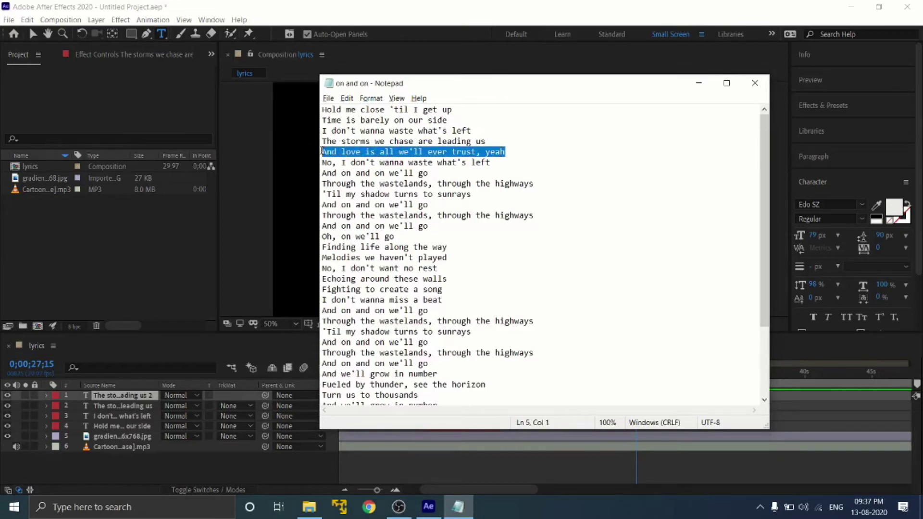
pyautogui.click(476, 152)
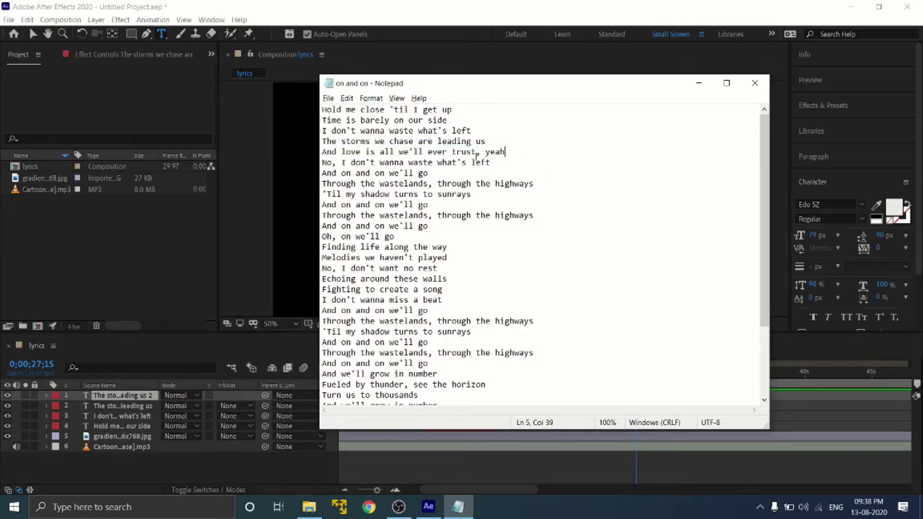
pyautogui.moveTo(476, 152); pyautogui.dragTo(323, 152)
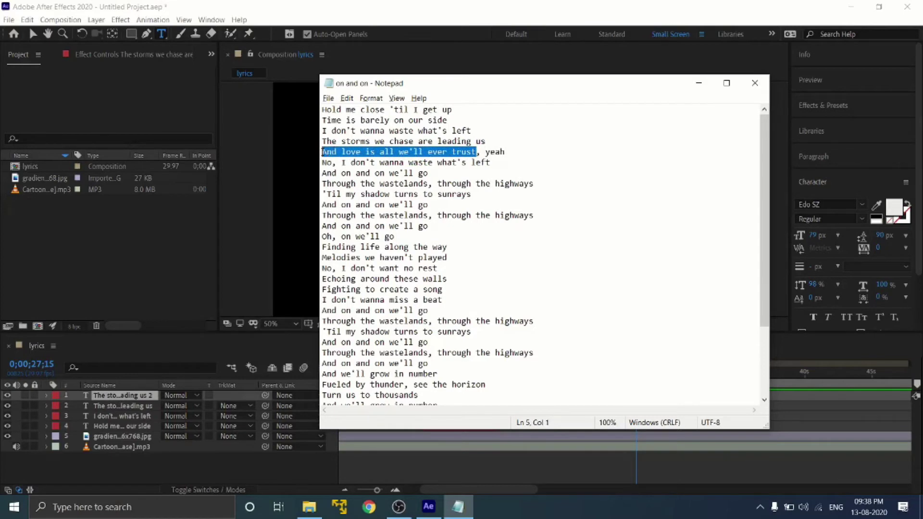
pyautogui.click(699, 83)
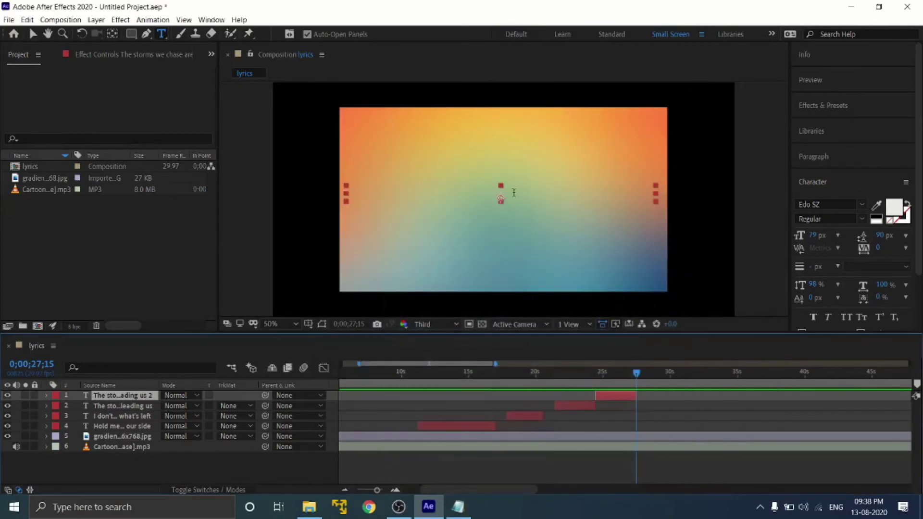
pyautogui.moveTo(639, 374); pyautogui.dragTo(621, 373)
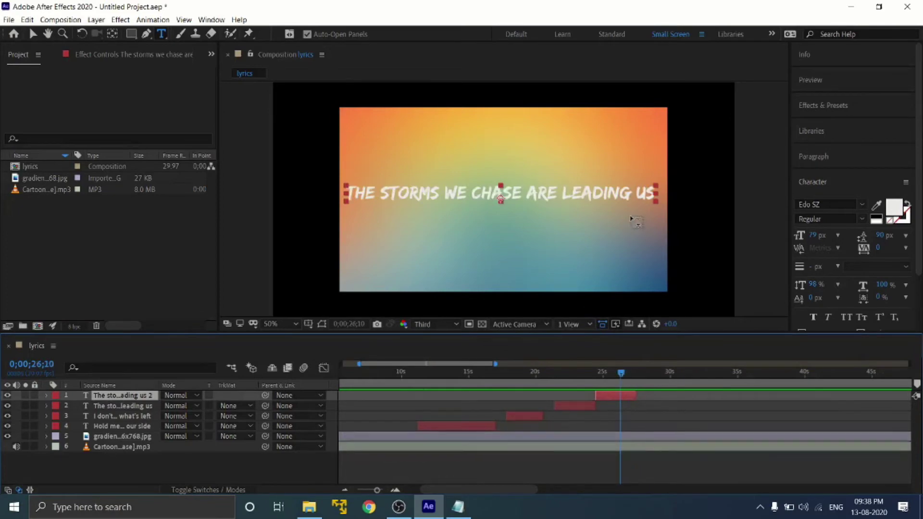
pyautogui.moveTo(651, 194); pyautogui.dragTo(350, 196)
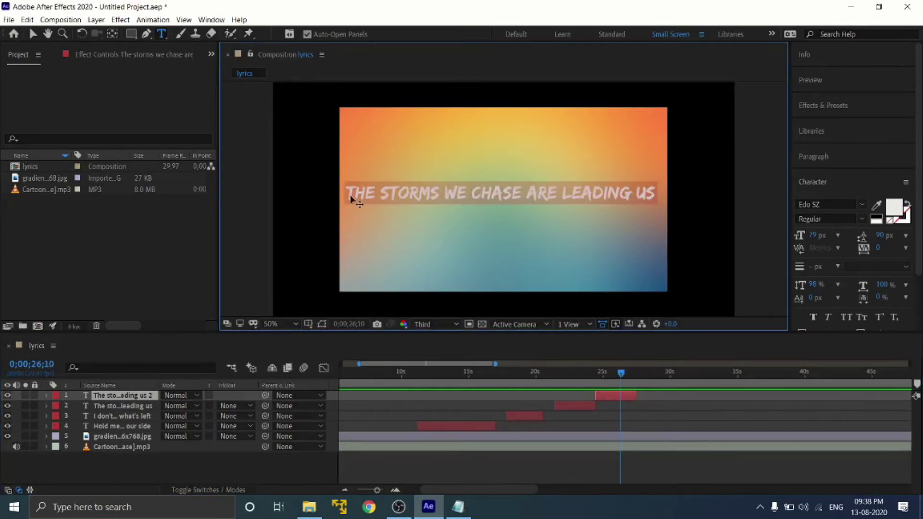
pyautogui.hotkey('ctrl', 'v')
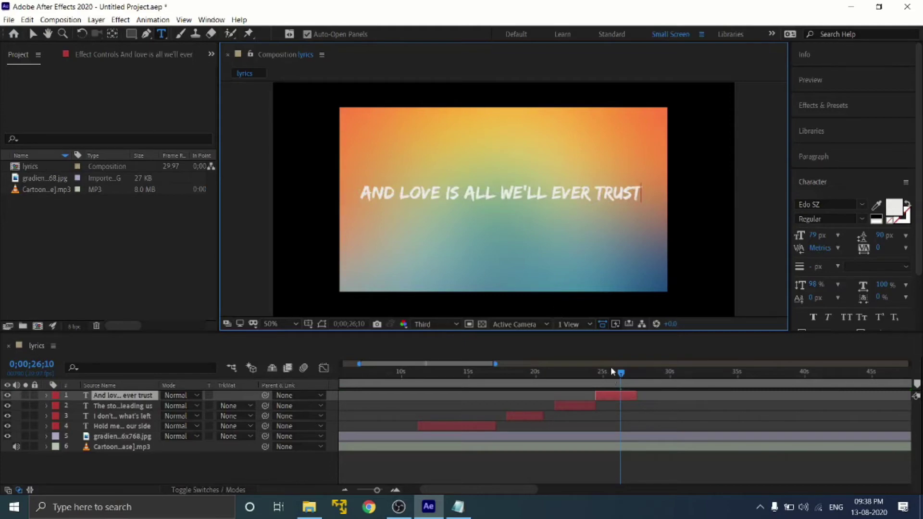
# Step: Preview the fifth lyric line with the song from 0;00;22;11
pyautogui.moveTo(620, 374); pyautogui.dragTo(565, 371)
pyautogui.press('space')
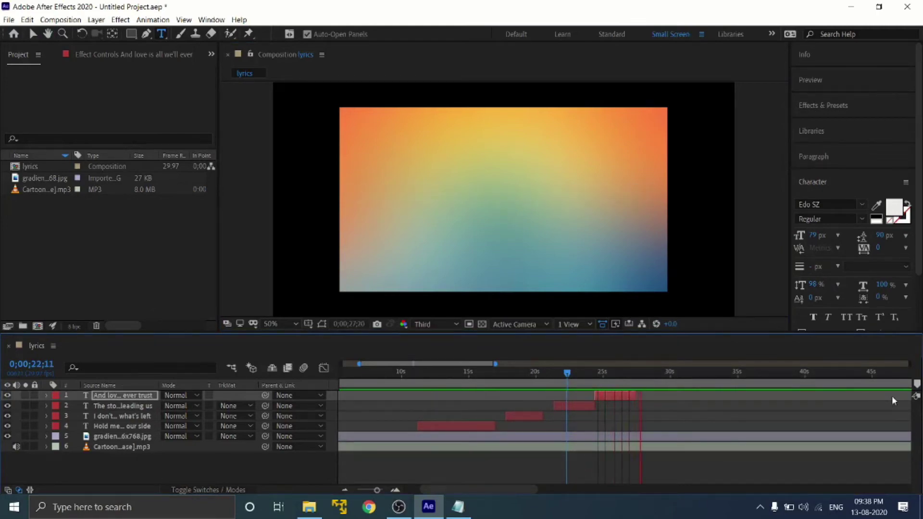
pyautogui.press('space')
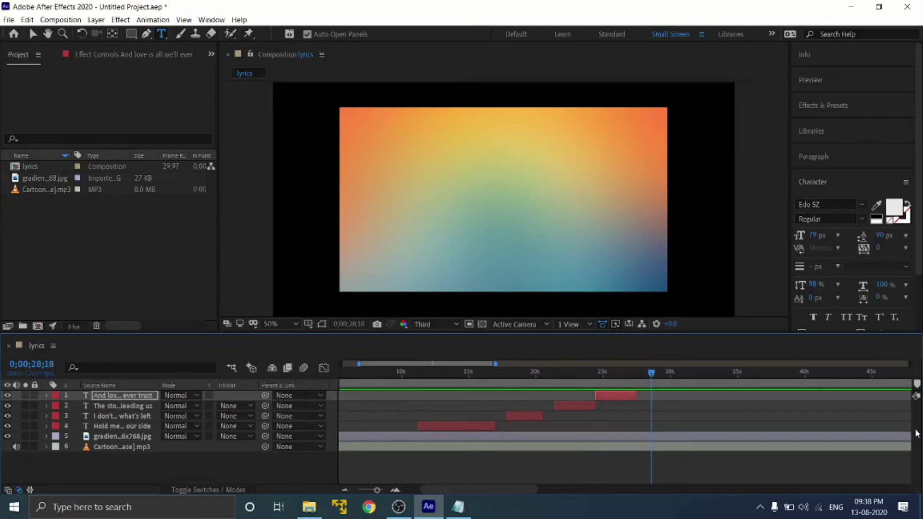
# Step: Copy the word "yeah" from the end of the fifth lyric line in the "on and on" Notepad file
pyautogui.click(458, 507)
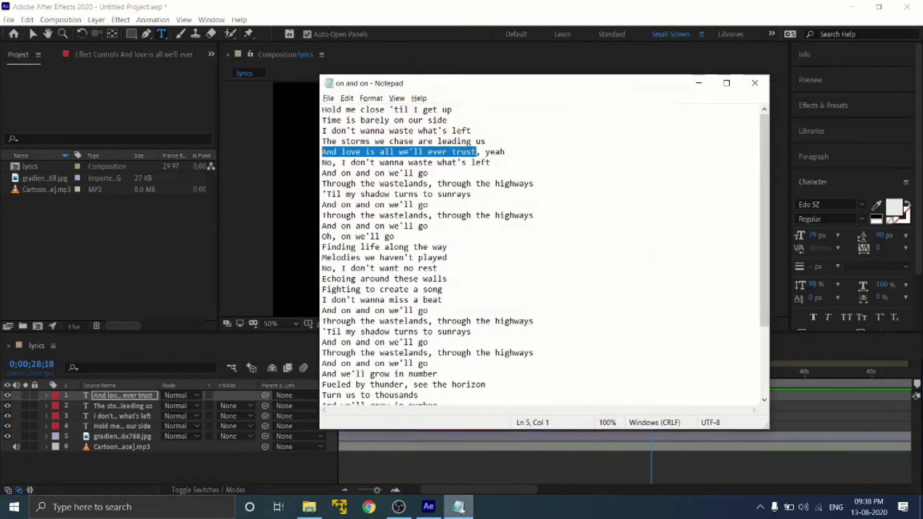
pyautogui.moveTo(505, 153); pyautogui.dragTo(486, 153)
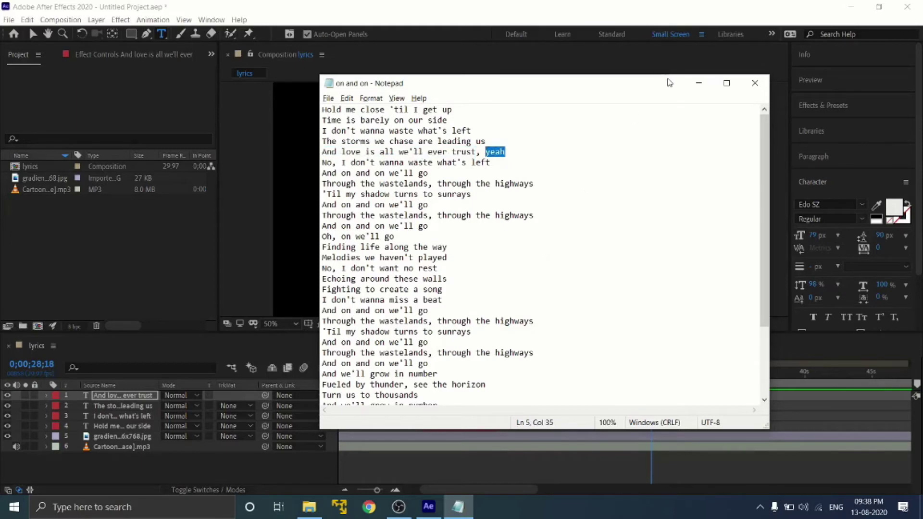
pyautogui.click(699, 83)
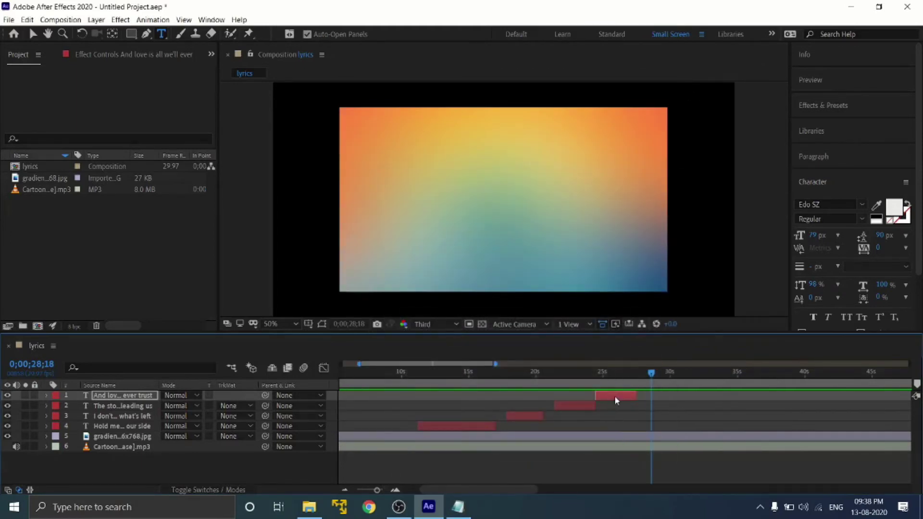
# Step: Duplicate the fifth lyric layer, place the copy directly after it, and trim the copy's end to about 0;00;28;15
pyautogui.hotkey('ctrl', 'd')
pyautogui.moveTo(618, 399); pyautogui.dragTo(659, 387)
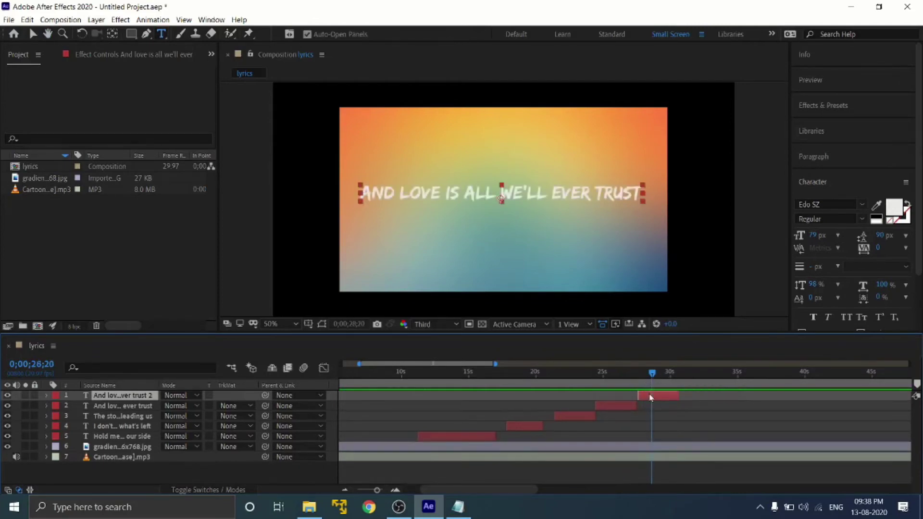
pyautogui.hotkey('alt', ']')
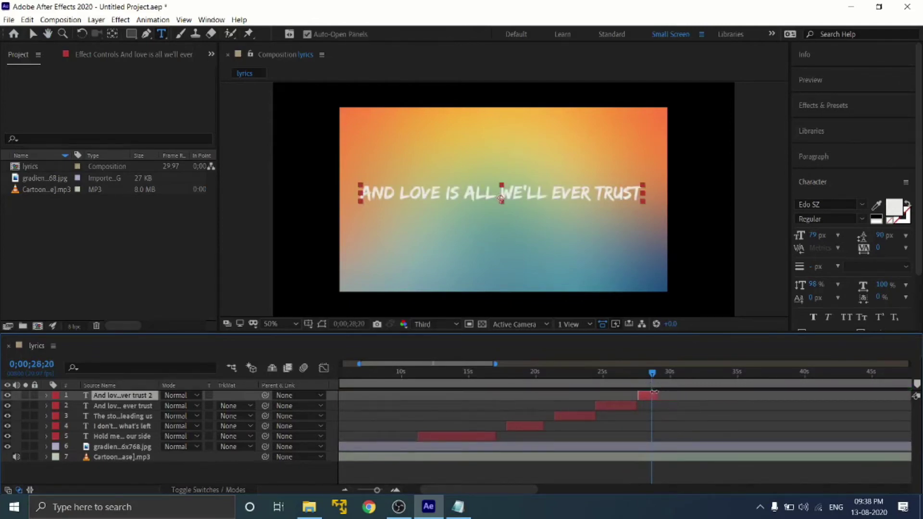
# Step: Preview the short duplicate layer's timing with the song from 0;00;27;06
pyautogui.moveTo(651, 375); pyautogui.dragTo(633, 376)
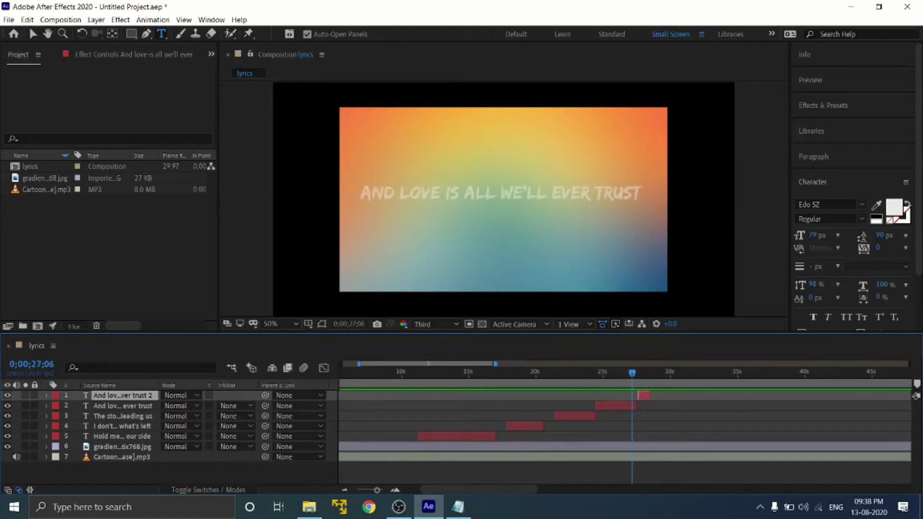
pyautogui.press('space')
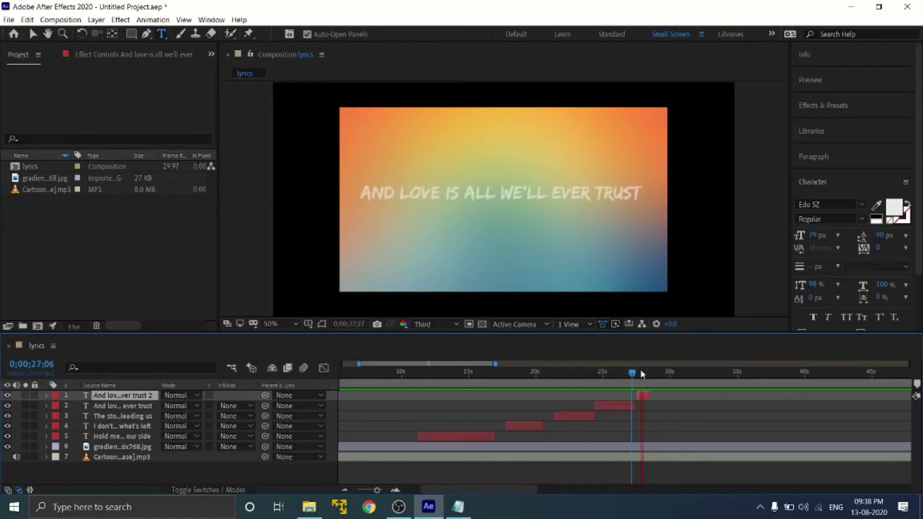
pyautogui.press('space')
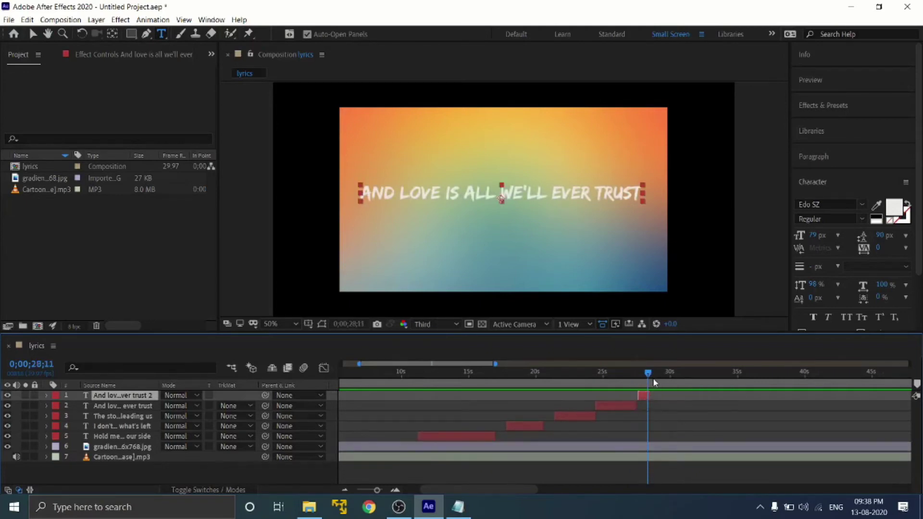
# Step: Replace the short duplicate lyric layer's text with "yeah" and enlarge its font size to 182 px
pyautogui.moveTo(649, 379); pyautogui.dragTo(643, 377)
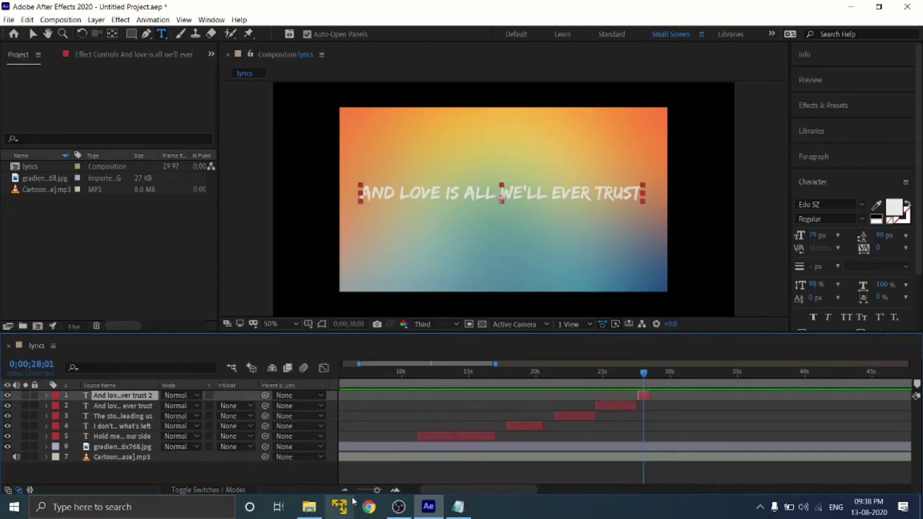
pyautogui.moveTo(378, 493); pyautogui.dragTo(384, 493)
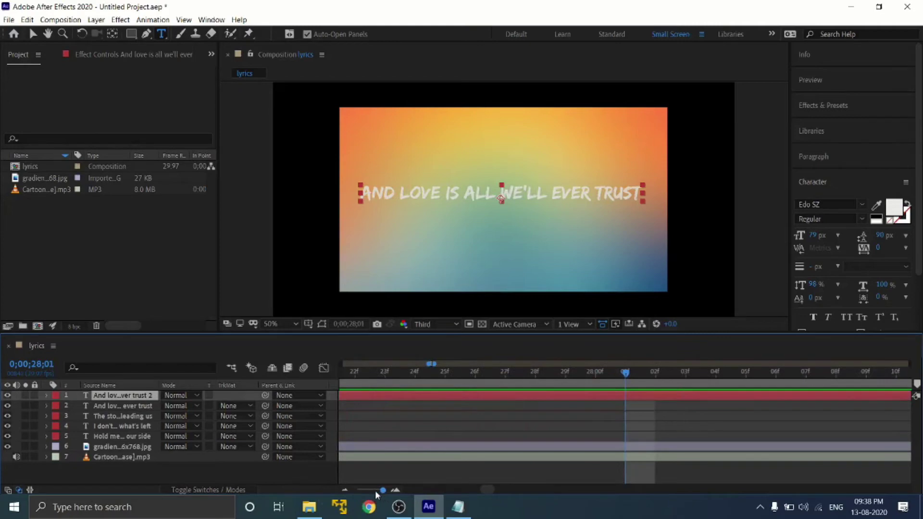
pyautogui.click(375, 491)
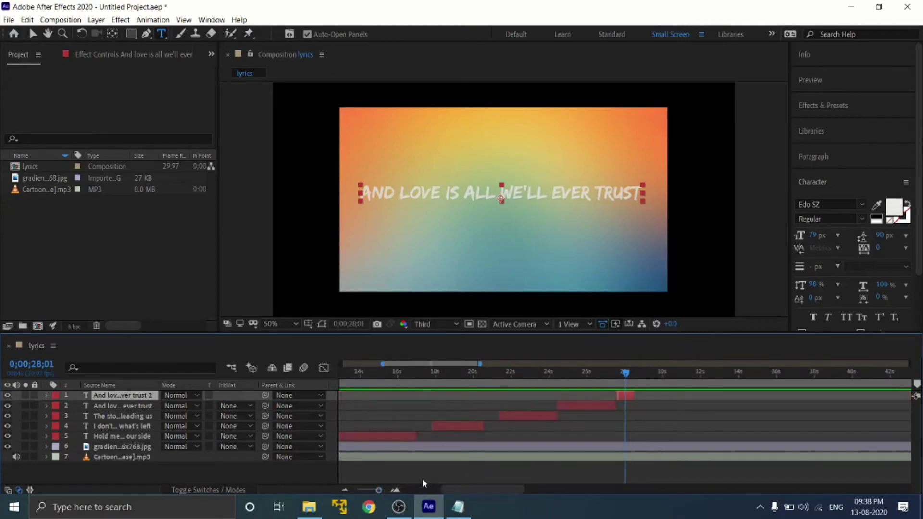
pyautogui.click(396, 491)
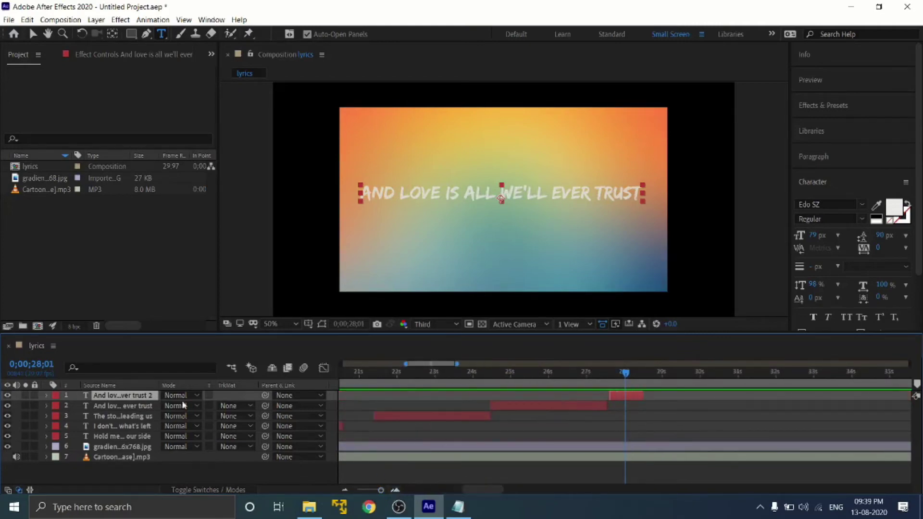
pyautogui.click(560, 188)
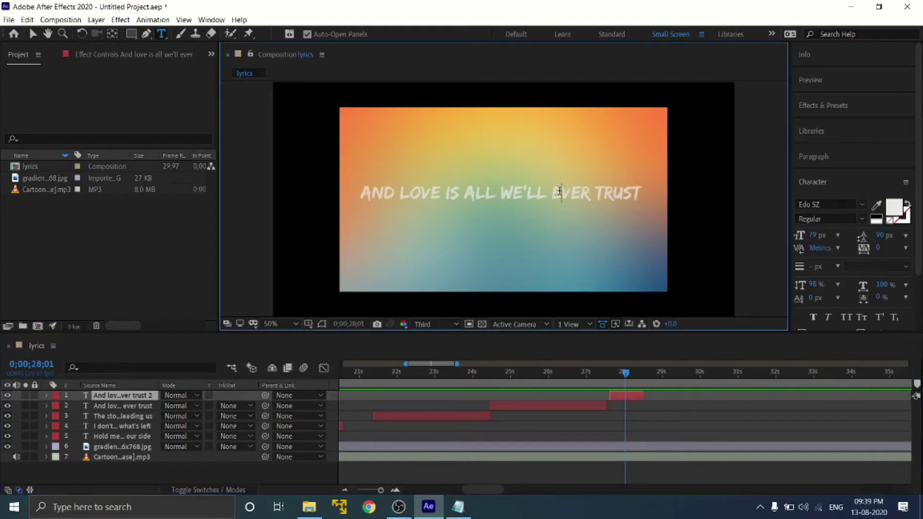
pyautogui.hotkey('ctrl', 'a')
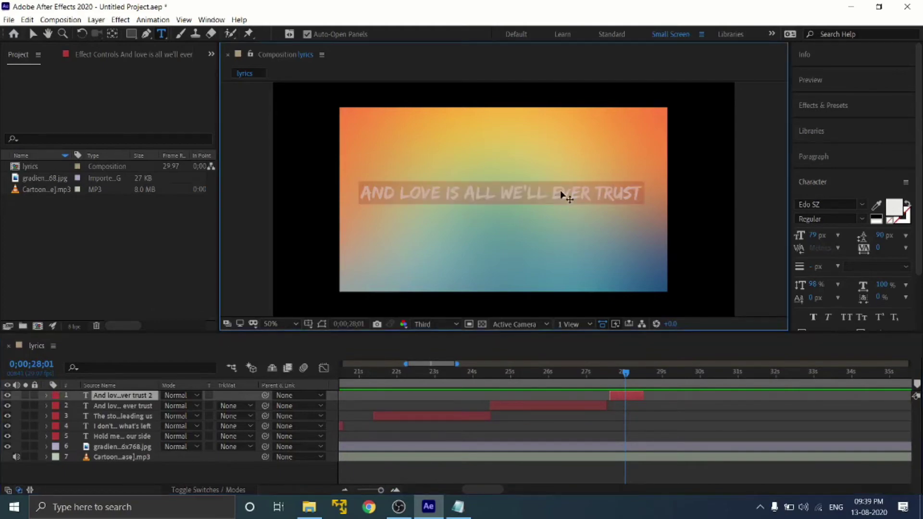
pyautogui.write('yeah')
pyautogui.moveTo(522, 193); pyautogui.dragTo(477, 193)
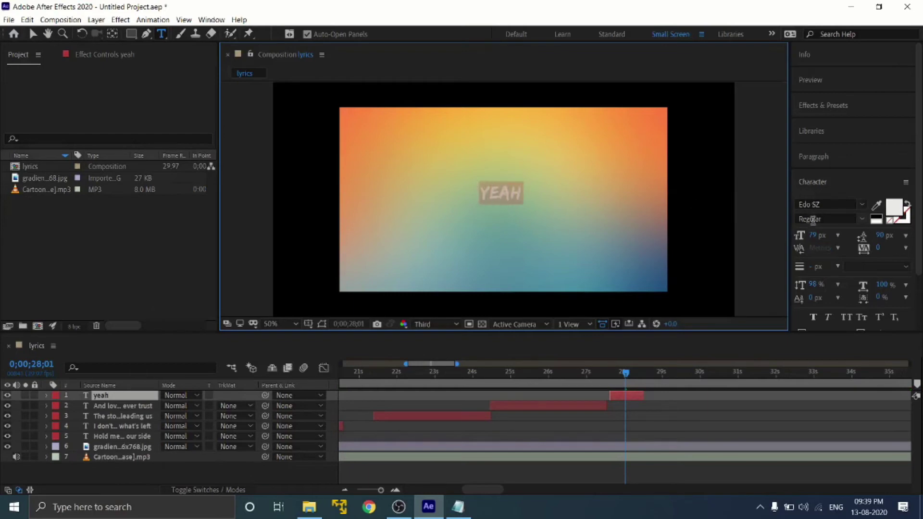
pyautogui.moveTo(814, 235); pyautogui.dragTo(891, 249)
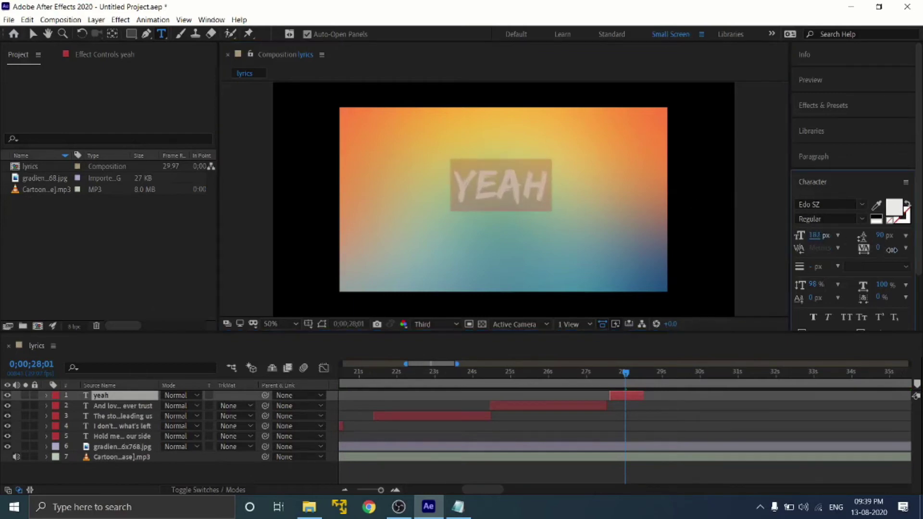
# Step: Move the "yeah" layer's opacity keyframes so it fades in at the layer's start and fades out by its end at 0;00;28;15
pyautogui.click(46, 396)
pyautogui.click(53, 417)
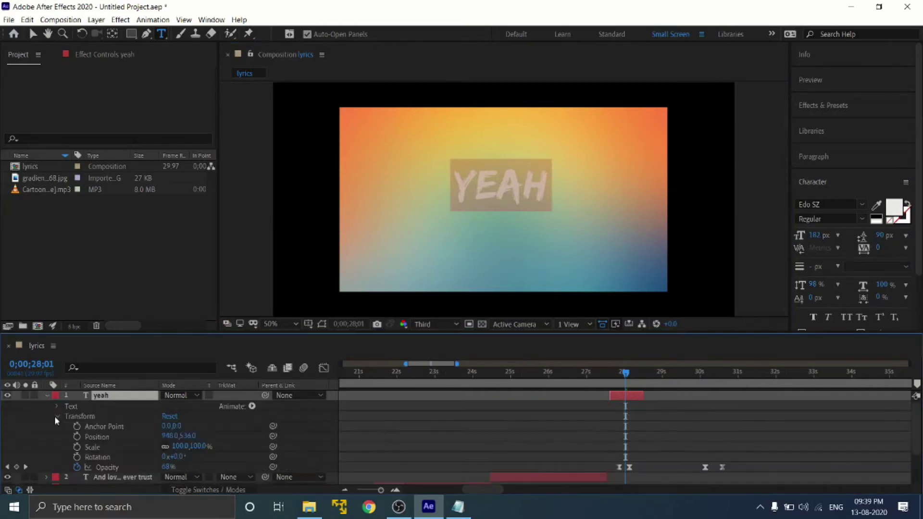
pyautogui.scroll(-1, 83, 426)
pyautogui.scroll(1, 586, 434)
pyautogui.moveTo(627, 371); pyautogui.dragTo(609, 374)
pyautogui.moveTo(619, 467); pyautogui.dragTo(618, 468)
pyautogui.moveTo(606, 373); pyautogui.dragTo(645, 382)
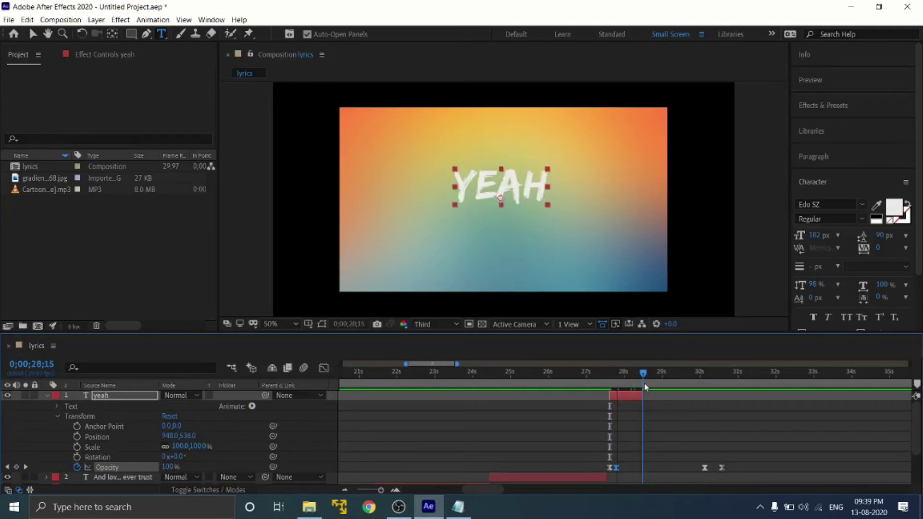
pyautogui.moveTo(705, 469); pyautogui.dragTo(645, 474)
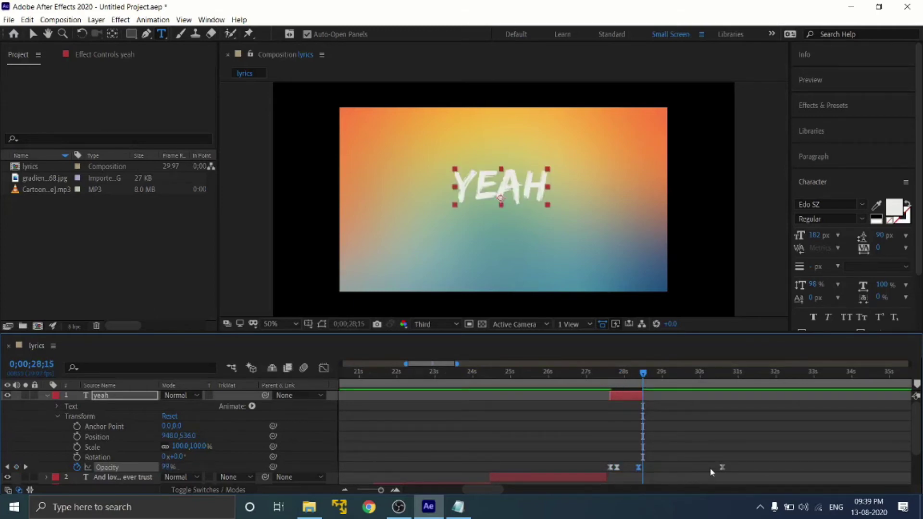
pyautogui.moveTo(722, 468); pyautogui.dragTo(643, 468)
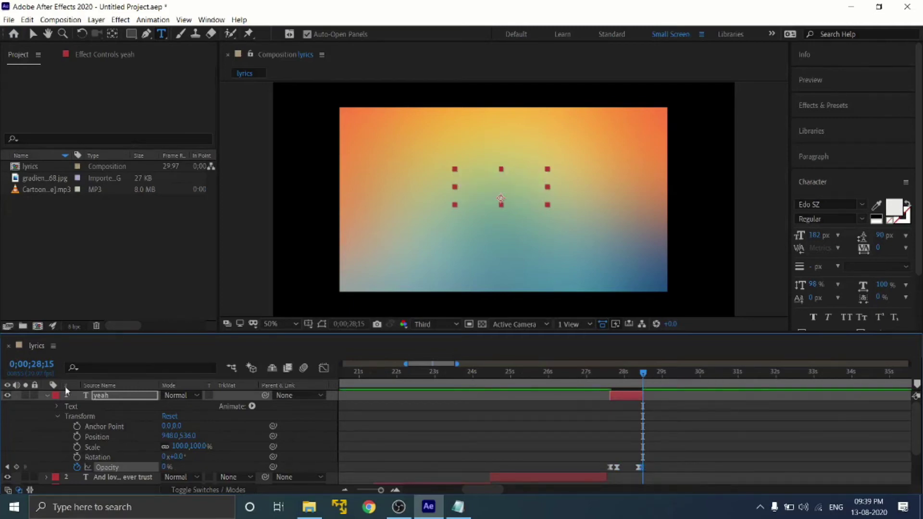
pyautogui.click(47, 395)
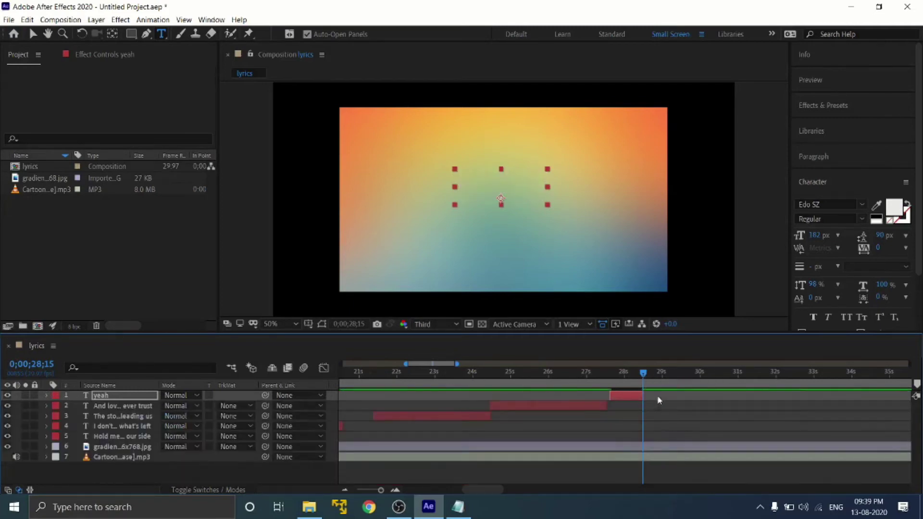
# Step: Preview the fifth lyric line and the "yeah" layer with the song from 0;00;23;03
pyautogui.moveTo(645, 374); pyautogui.dragTo(443, 365)
pyautogui.press('space')
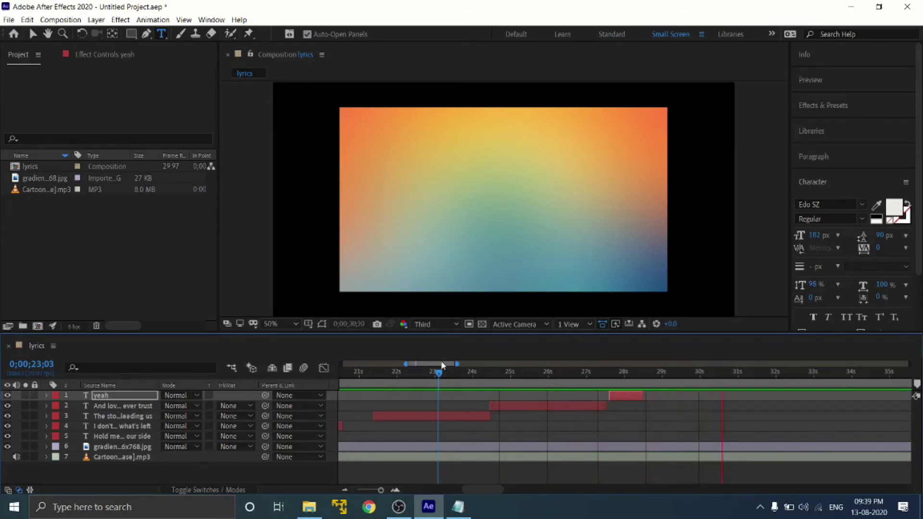
pyautogui.press('space')
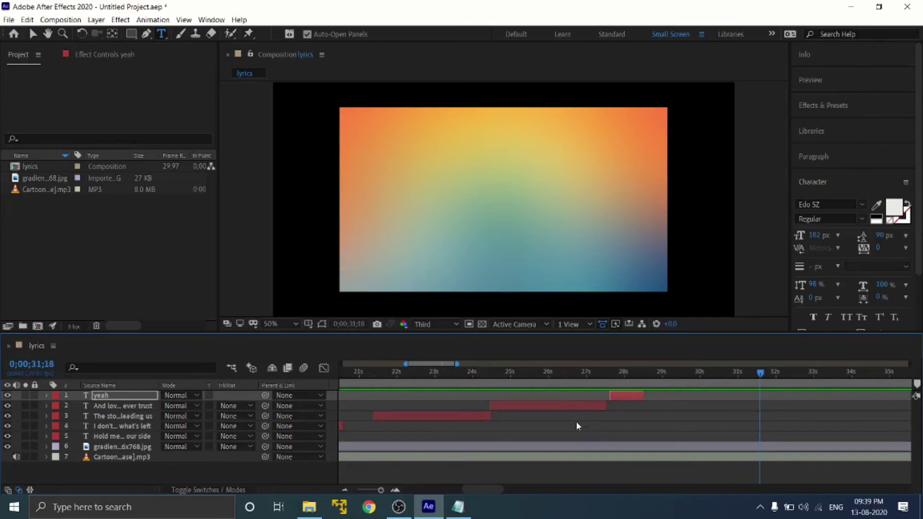
# Step: Duplicate the "yeah" layer, place the copy directly after it, and extend the copy's end to about 0;00;31;21 by listening to the song
pyautogui.hotkey('ctrl', 'd')
pyautogui.moveTo(625, 392); pyautogui.dragTo(647, 375)
pyautogui.press('space')
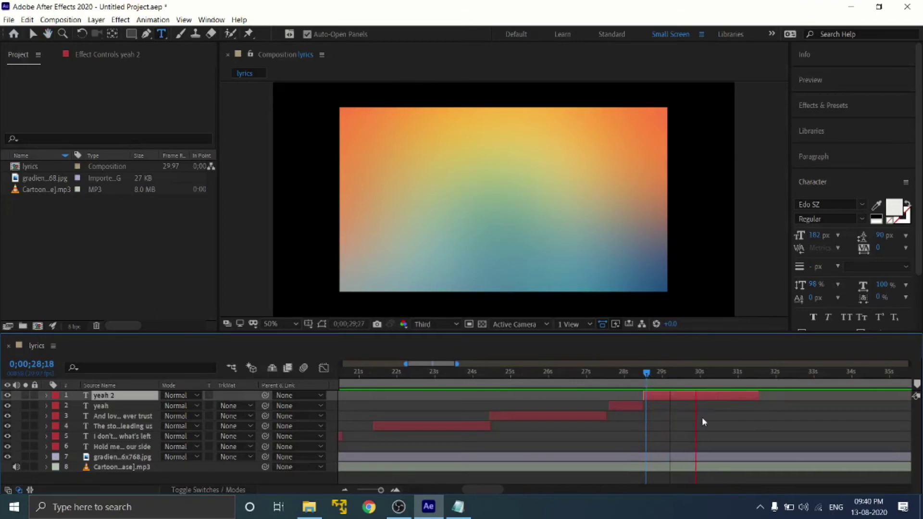
pyautogui.press('space')
pyautogui.moveTo(760, 397); pyautogui.dragTo(729, 374)
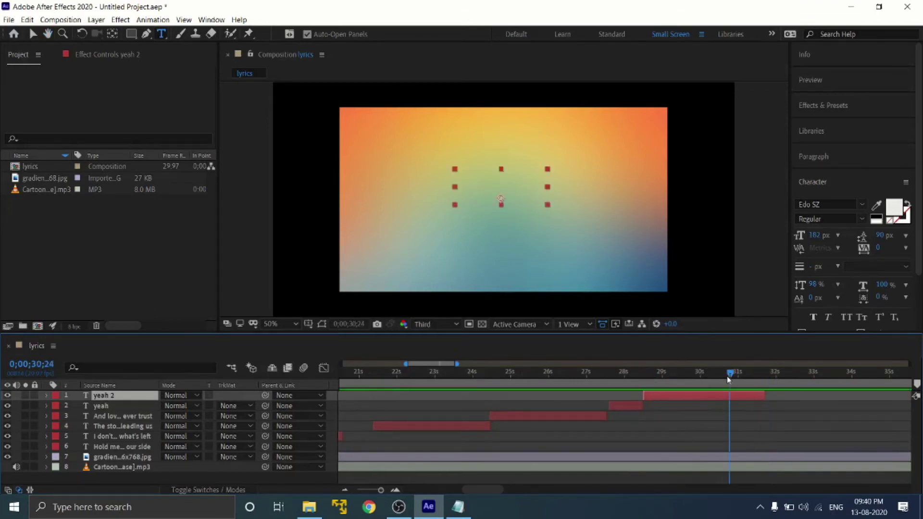
# Step: Move the fade-out opacity keyframes of the "yeah" copy to the layer's extended end and scrub through the layer
pyautogui.click(46, 394)
pyautogui.click(56, 416)
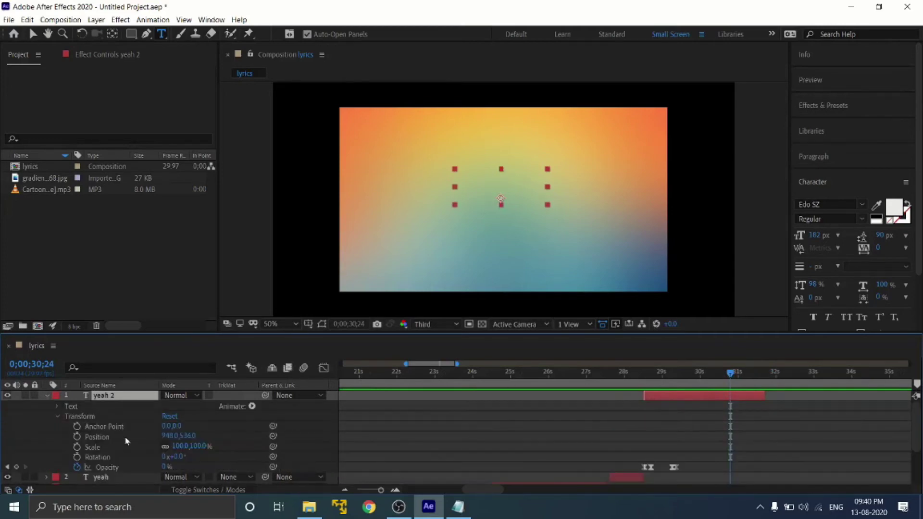
pyautogui.click(674, 467)
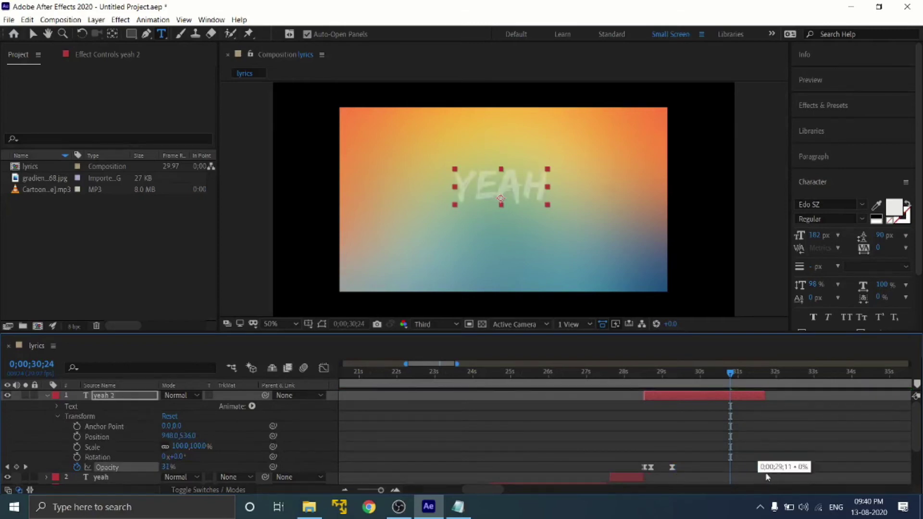
pyautogui.moveTo(731, 374); pyautogui.dragTo(764, 379)
pyautogui.moveTo(673, 467); pyautogui.dragTo(759, 475)
pyautogui.moveTo(766, 379); pyautogui.dragTo(635, 408)
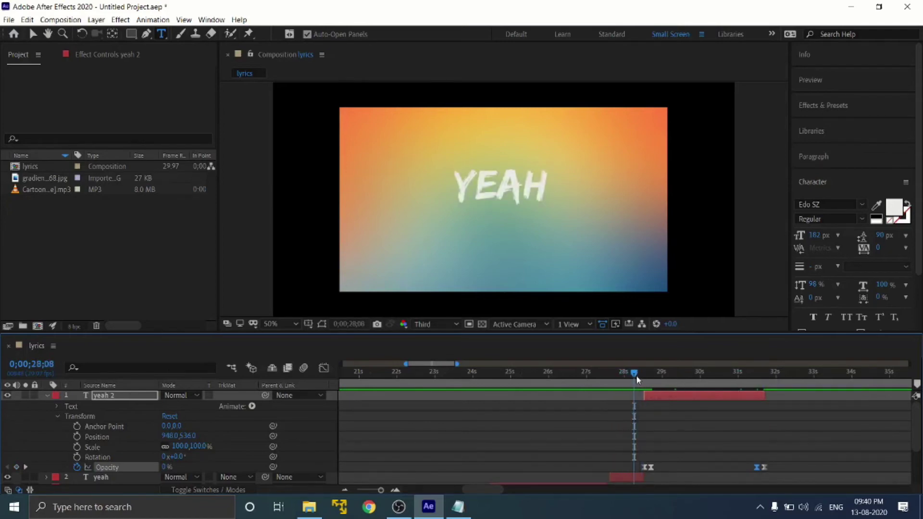
pyautogui.moveTo(638, 375); pyautogui.dragTo(685, 381)
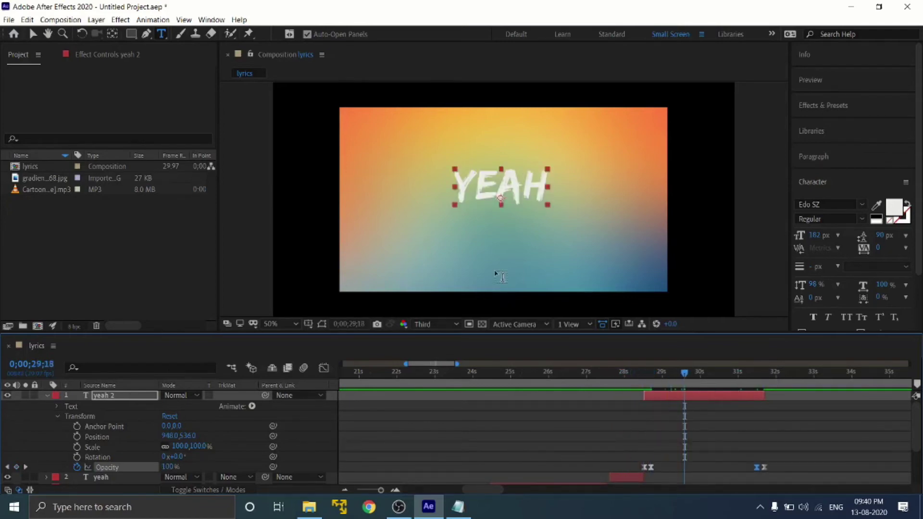
# Step: Copy the sixth lyric line "No, I don't wanna waste what's left" from the "on and on" Notepad file
pyautogui.click(458, 507)
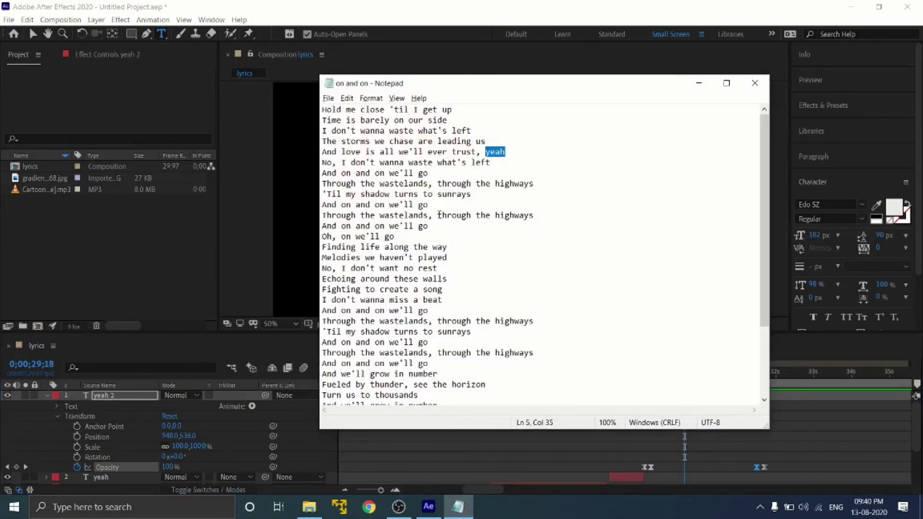
pyautogui.moveTo(491, 162); pyautogui.dragTo(339, 166)
pyautogui.click(338, 169)
pyautogui.moveTo(490, 162); pyautogui.dragTo(321, 162)
pyautogui.hotkey('ctrl', 'c')
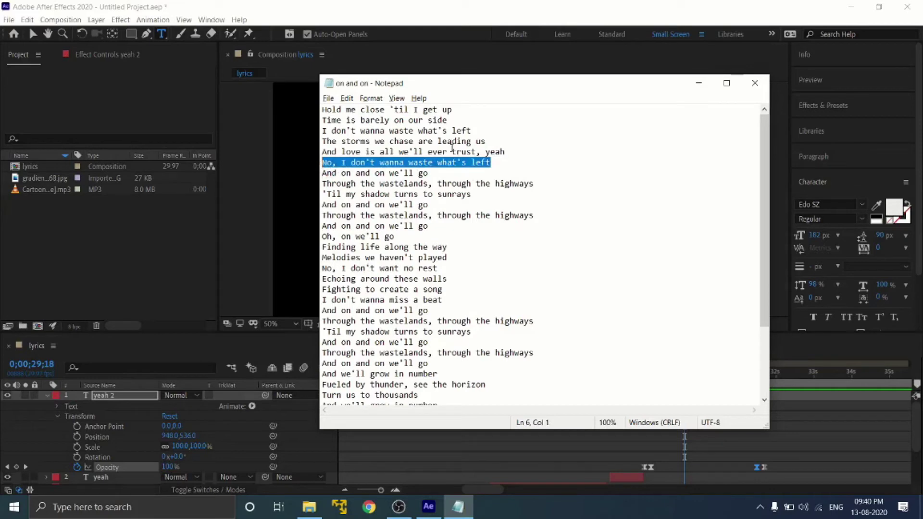
pyautogui.click(699, 83)
# Step: Replace the copied layer's text with "No, I don't wanna waste what's left" and set its font size to 77 px
pyautogui.click(500, 187)
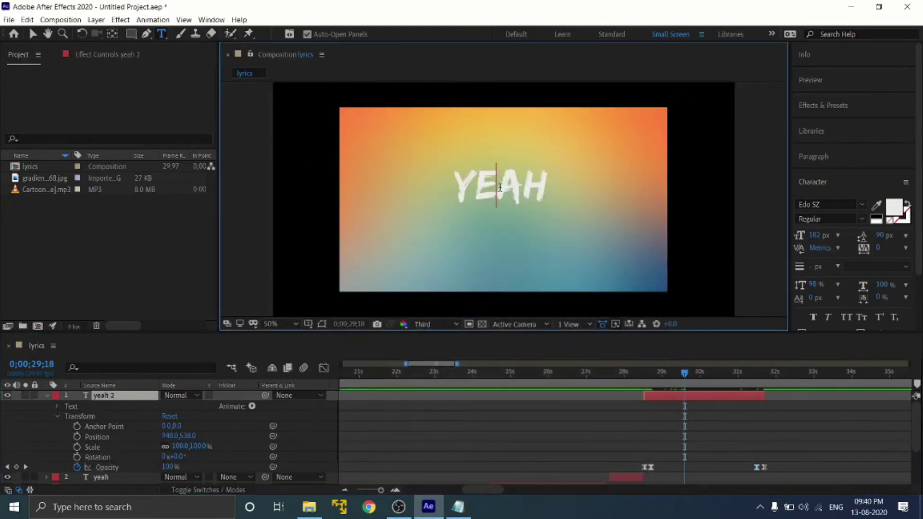
pyautogui.hotkey('ctrl', 'a')
pyautogui.hotkey('ctrl', 'v')
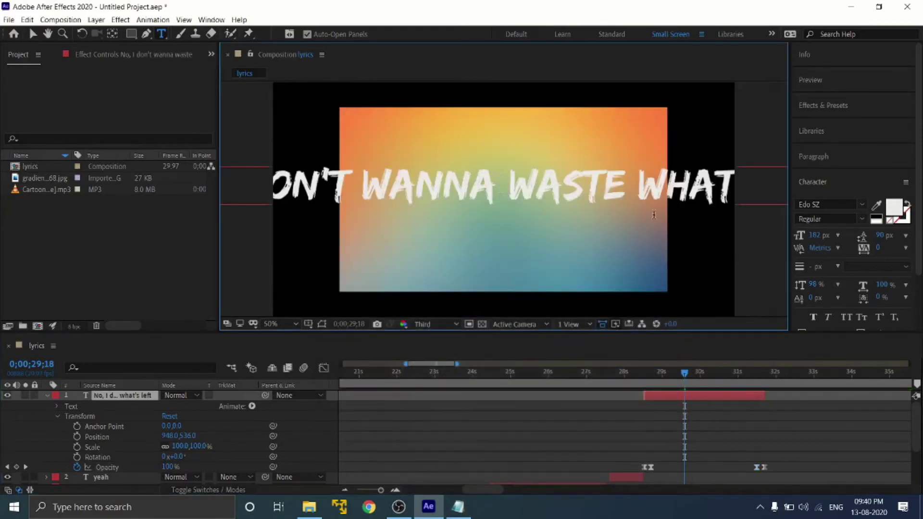
pyautogui.tripleClick(592, 181)
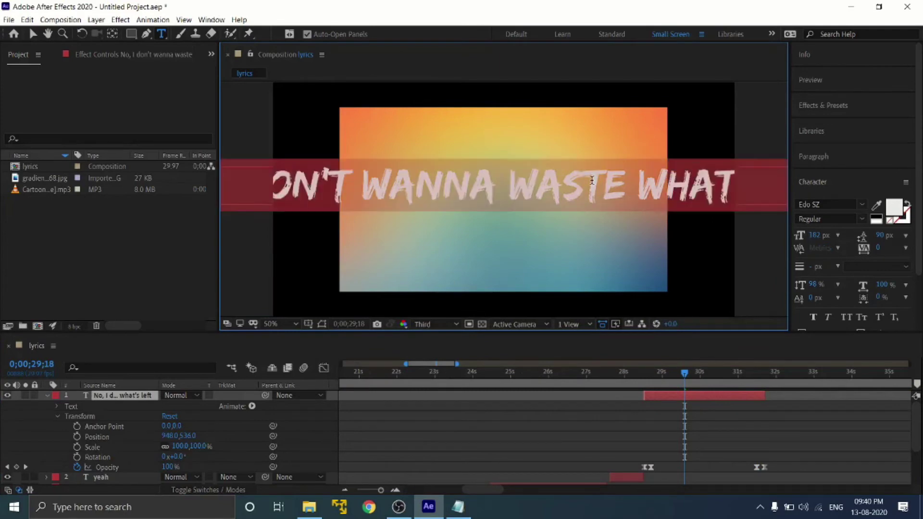
pyautogui.moveTo(822, 239); pyautogui.dragTo(736, 219)
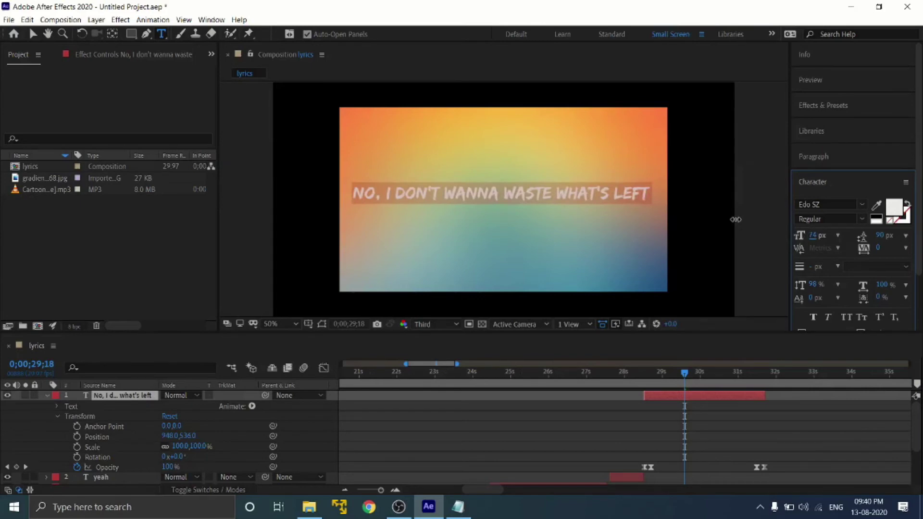
pyautogui.moveTo(735, 220); pyautogui.dragTo(761, 244)
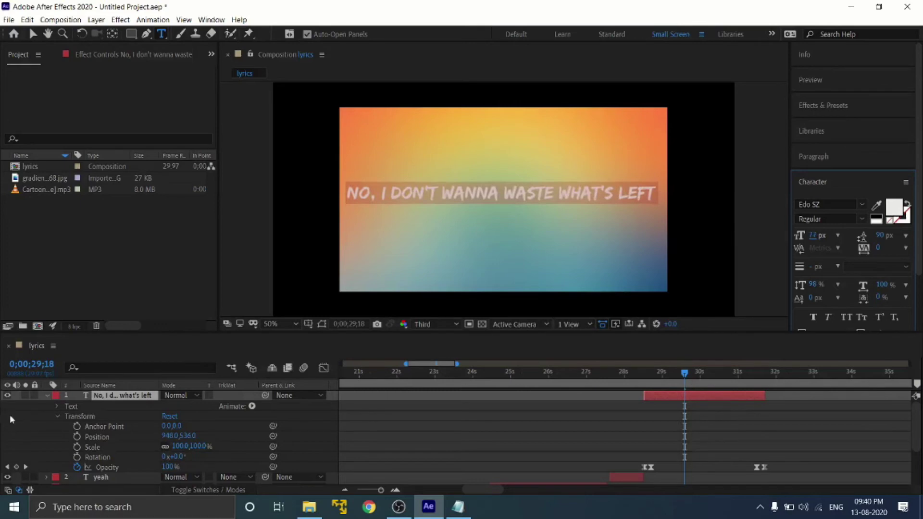
pyautogui.click(46, 395)
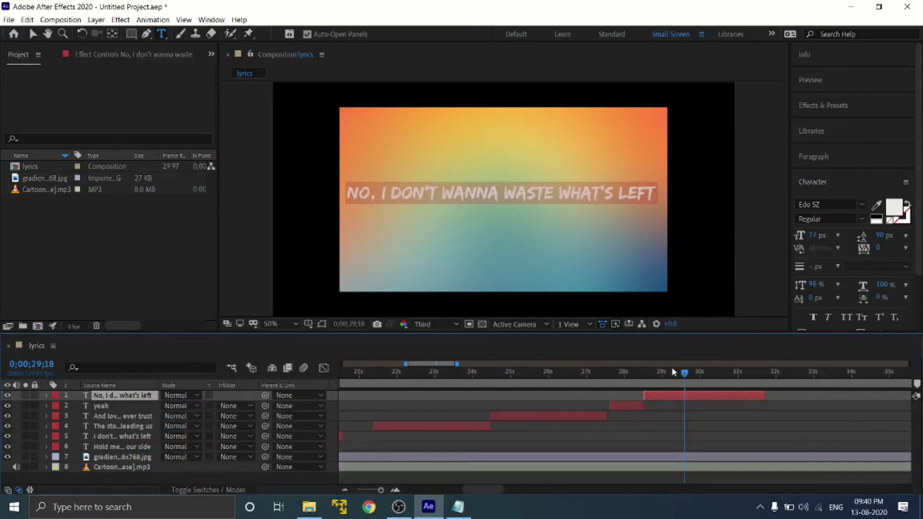
# Step: Preview the "yeah" and sixth lyric line layers with the song from 0;00;27;25
pyautogui.moveTo(686, 375); pyautogui.dragTo(616, 376)
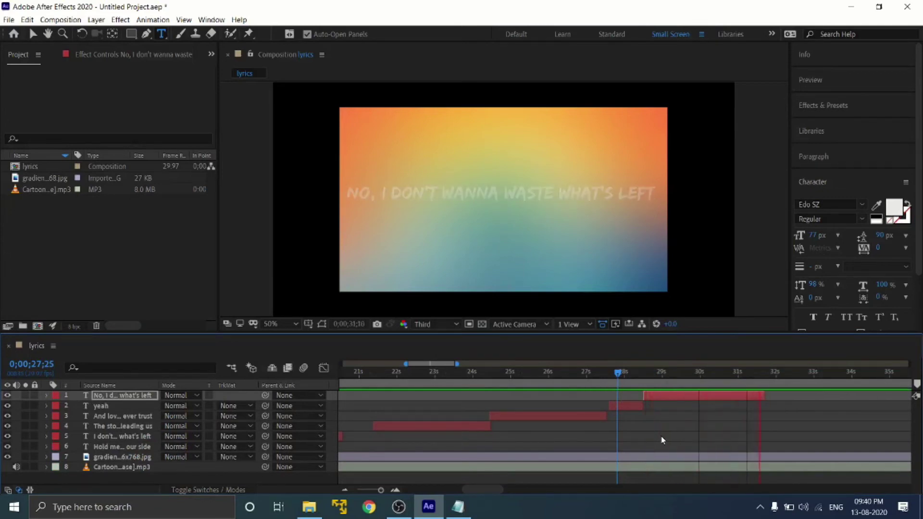
pyautogui.press('space')
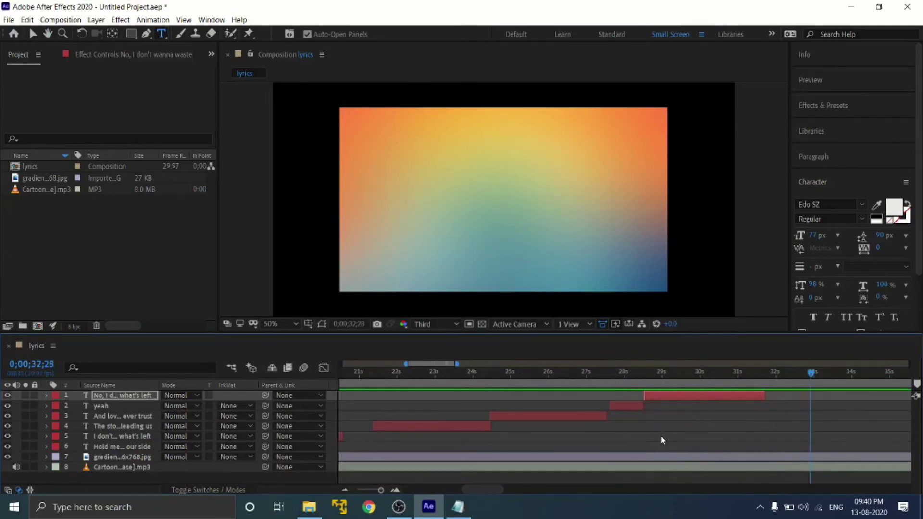
# Step: Play the song past the sixth lyric line to find where the next line starts, and park the current time at 0;00;32;25
pyautogui.press('space')
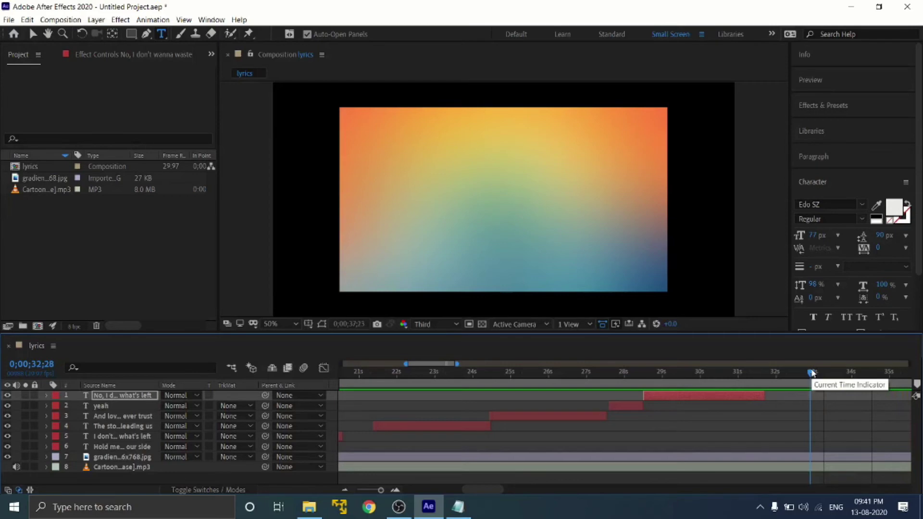
pyautogui.press('space')
pyautogui.moveTo(626, 374); pyautogui.dragTo(400, 399)
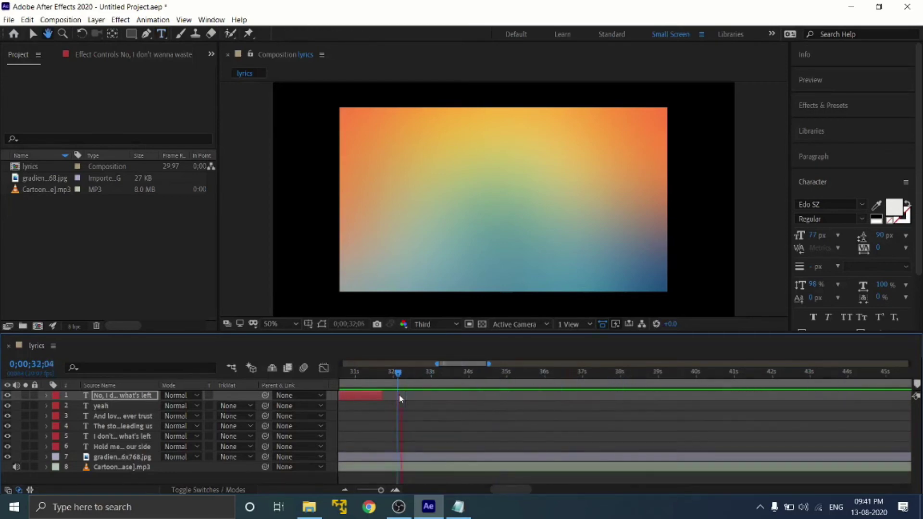
pyautogui.press('space')
pyautogui.press('space')
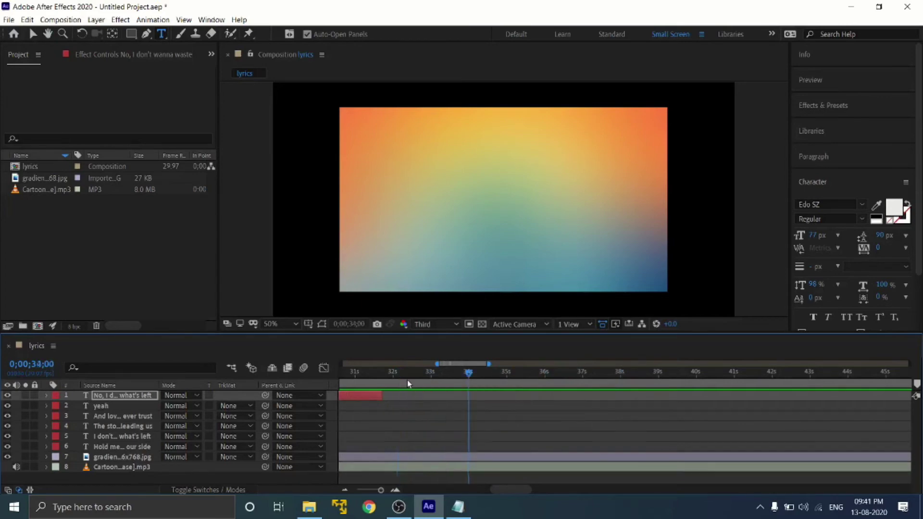
pyautogui.moveTo(469, 373); pyautogui.dragTo(426, 374)
pyautogui.press('space')
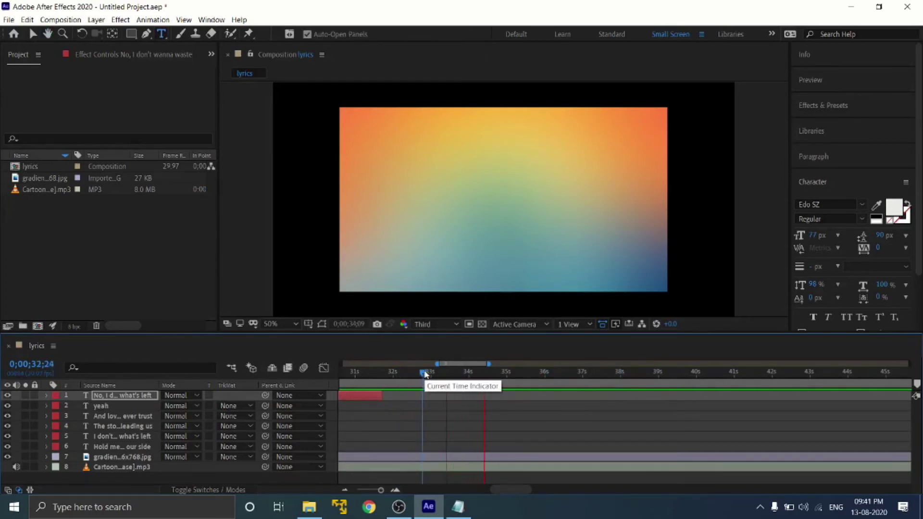
pyautogui.click(425, 373)
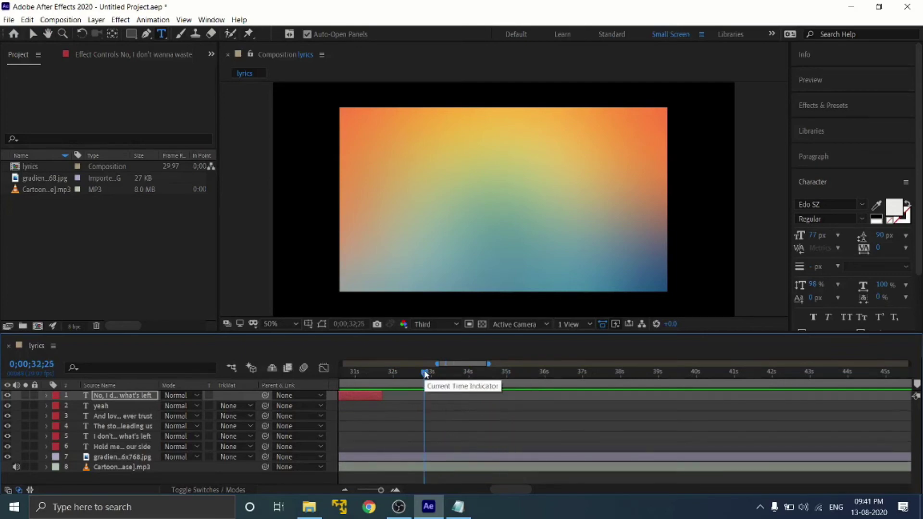
# Step: Copy the seventh lyric line "And on and on we'll go" from the "on and on" Notepad file and return to After Effects
pyautogui.click(459, 507)
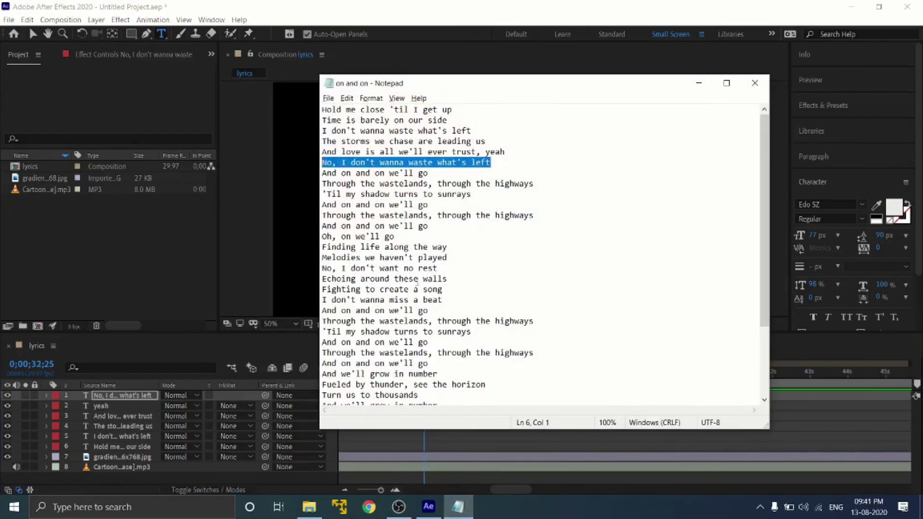
pyautogui.moveTo(425, 174); pyautogui.dragTo(323, 176)
pyautogui.hotkey('ctrl', 'c')
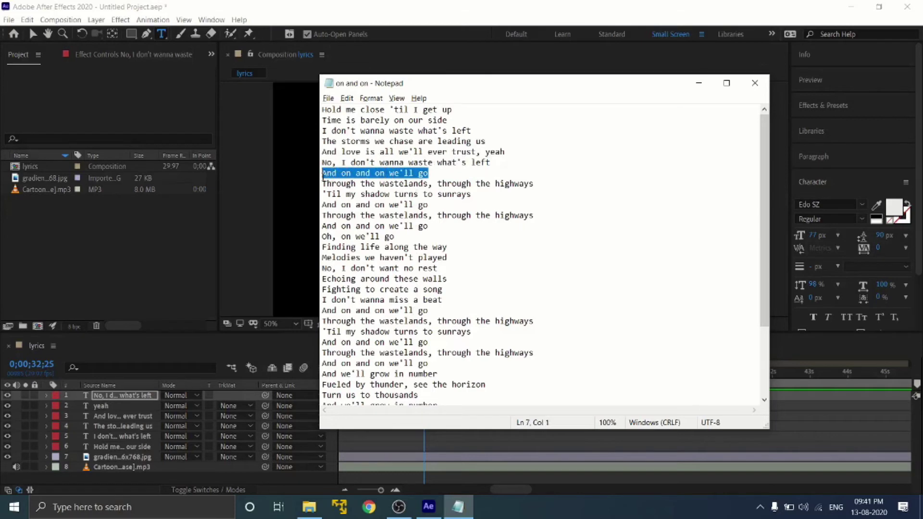
pyautogui.hotkey('alt', 'Tab')
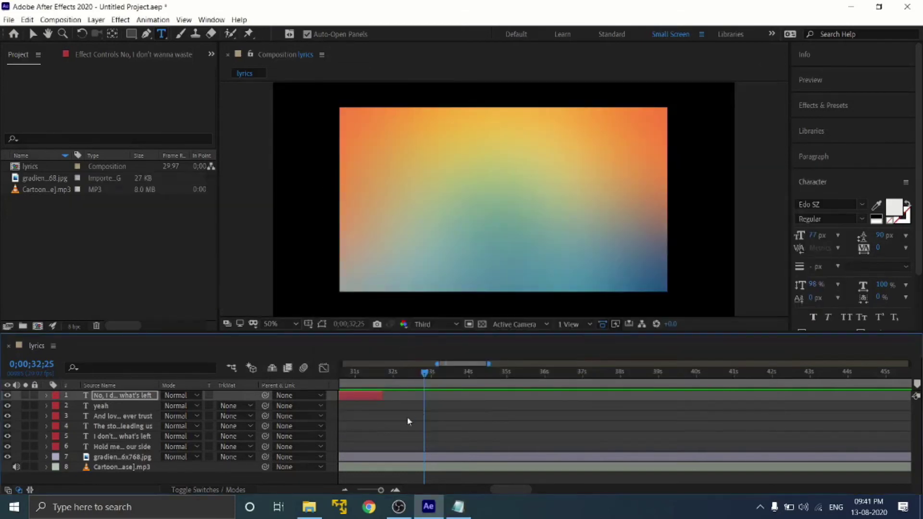
# Step: Duplicate the "No, I don't wanna waste what's left" layer and move the copy to start at 0;00;32;25
pyautogui.hotkey('ctrl', 'd')
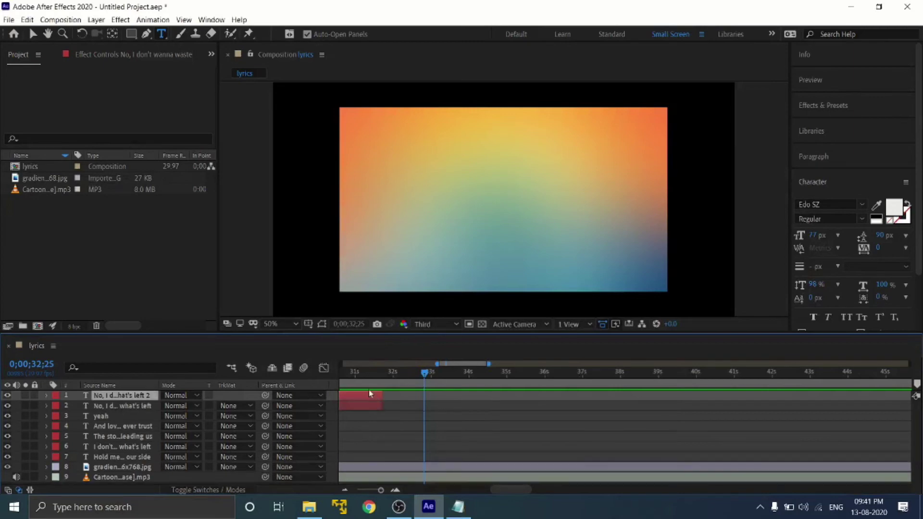
pyautogui.moveTo(389, 397); pyautogui.dragTo(537, 399)
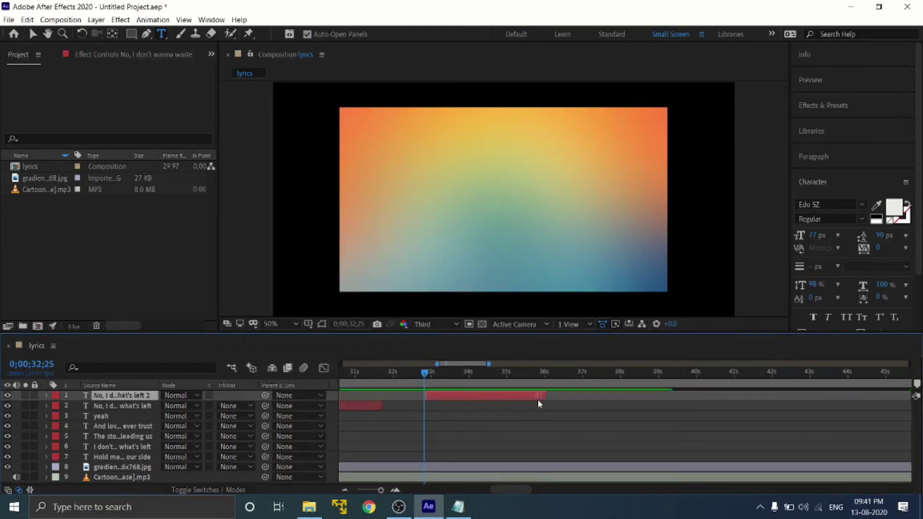
# Step: Replace the duplicated layer's text with "And on and on we'll go" and set its font size to 116 px
pyautogui.click(459, 373)
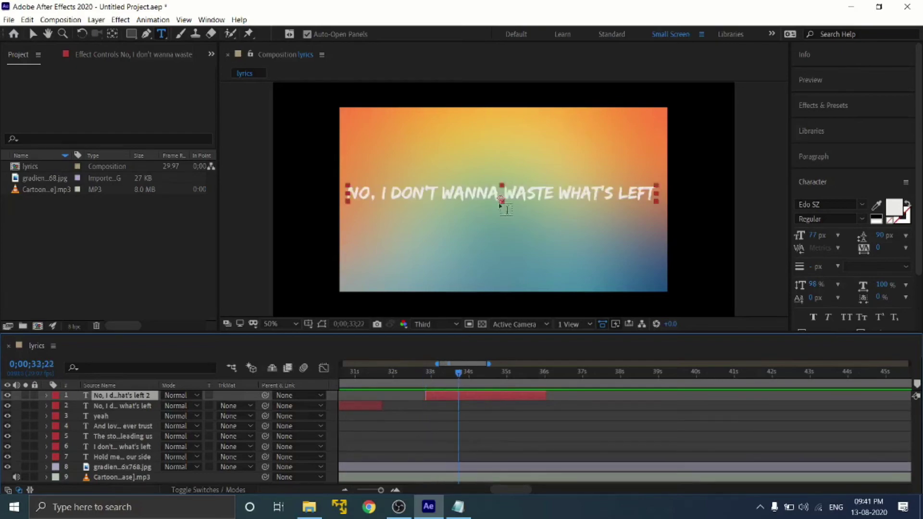
pyautogui.doubleClick(506, 194)
pyautogui.hotkey('ctrl', 'a')
pyautogui.hotkey('ctrl', 'v')
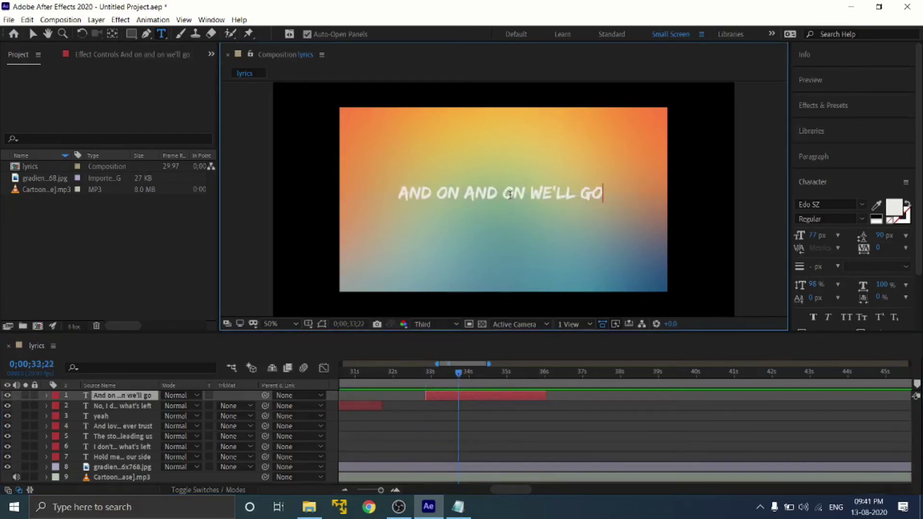
pyautogui.doubleClick(536, 195)
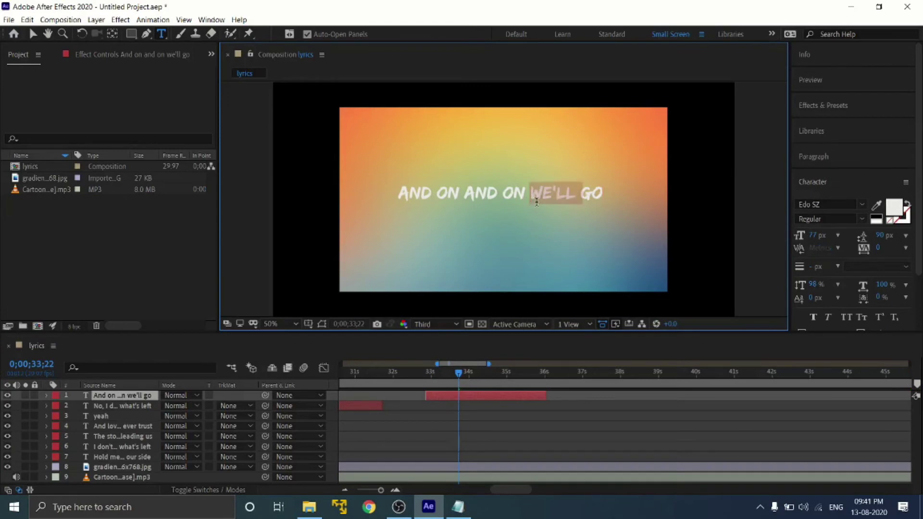
pyautogui.hotkey('ctrl', 'a')
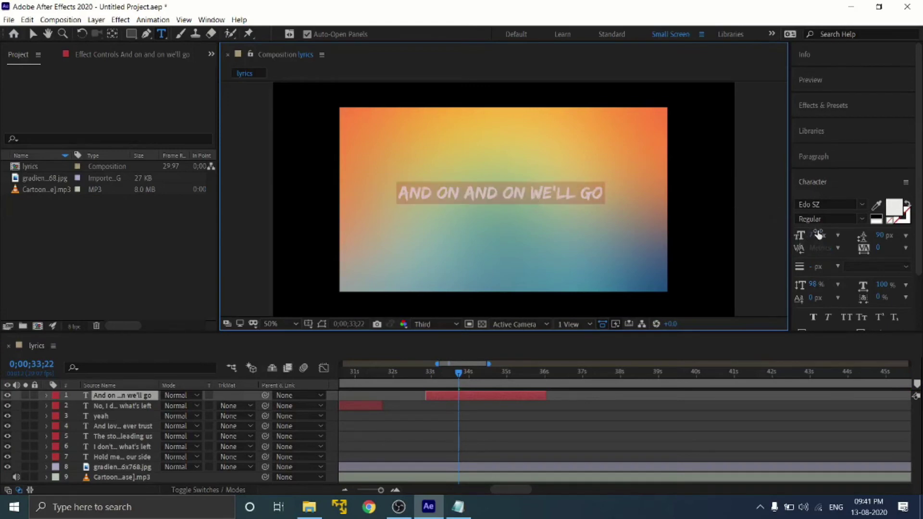
pyautogui.moveTo(817, 235); pyautogui.dragTo(853, 239)
# Step: Extend the end of the "And on and on we'll go" layer to about 0;00;37;23 and check its timing against the song
pyautogui.moveTo(451, 374); pyautogui.dragTo(408, 376)
pyautogui.press('space')
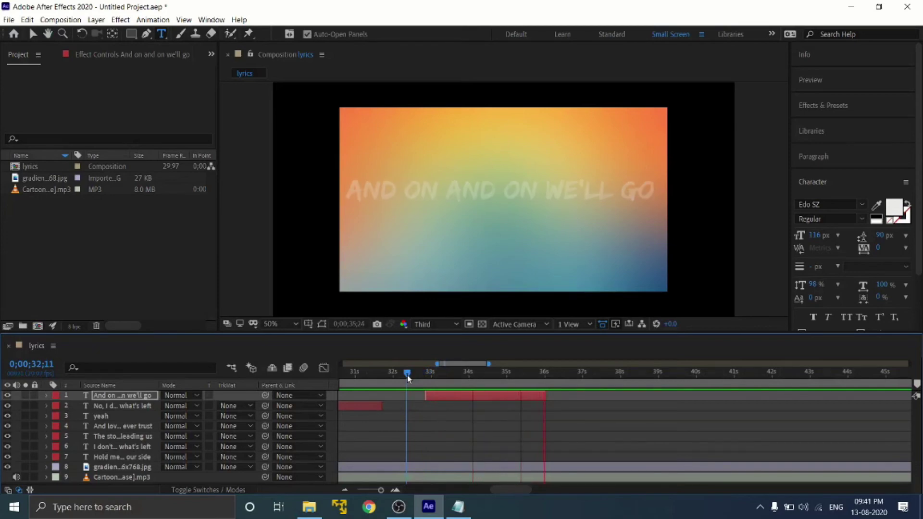
pyautogui.press('space')
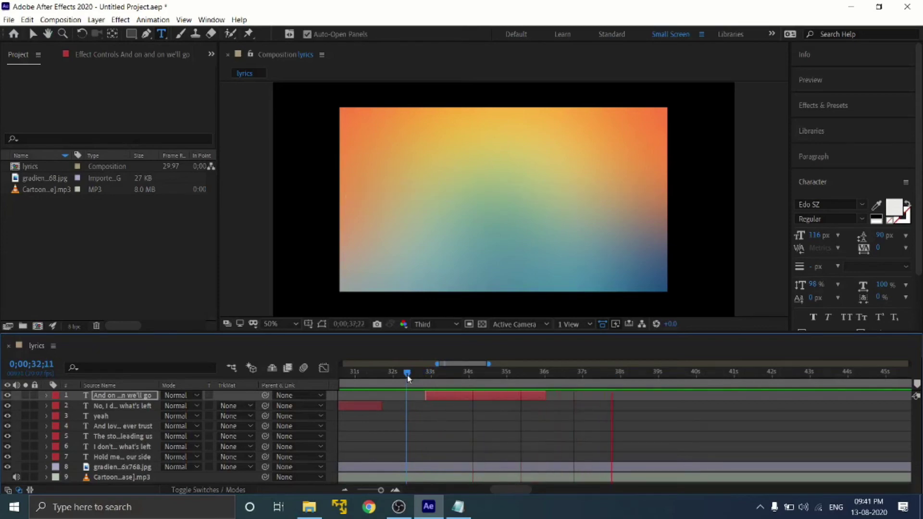
pyautogui.moveTo(547, 395); pyautogui.dragTo(604, 402)
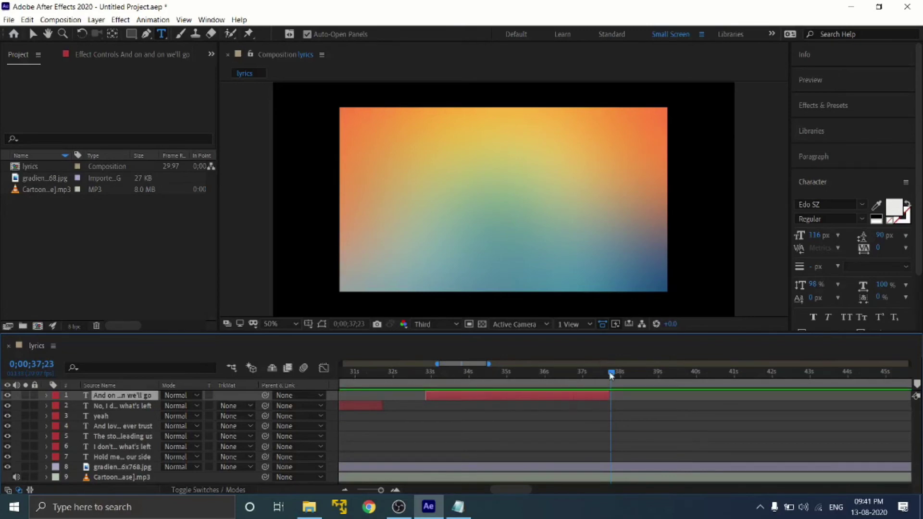
pyautogui.moveTo(611, 372); pyautogui.dragTo(515, 374)
pyautogui.press('space')
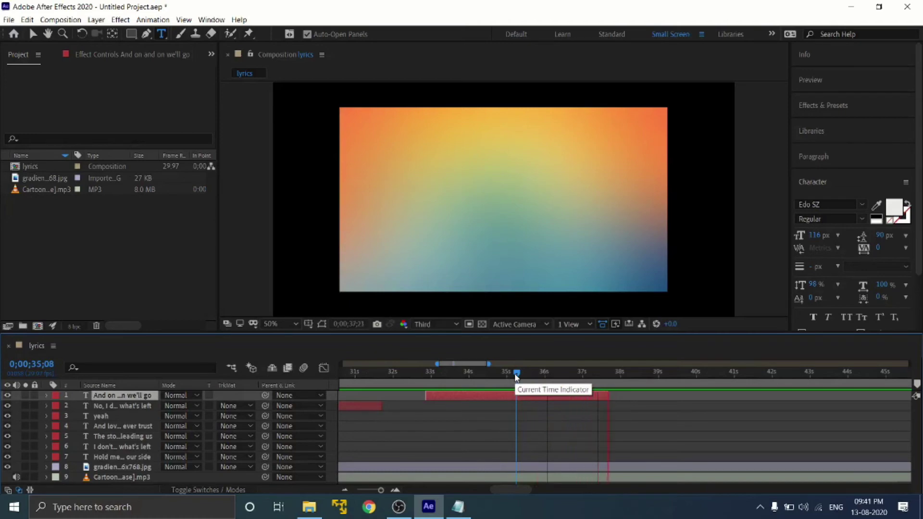
pyautogui.press('space')
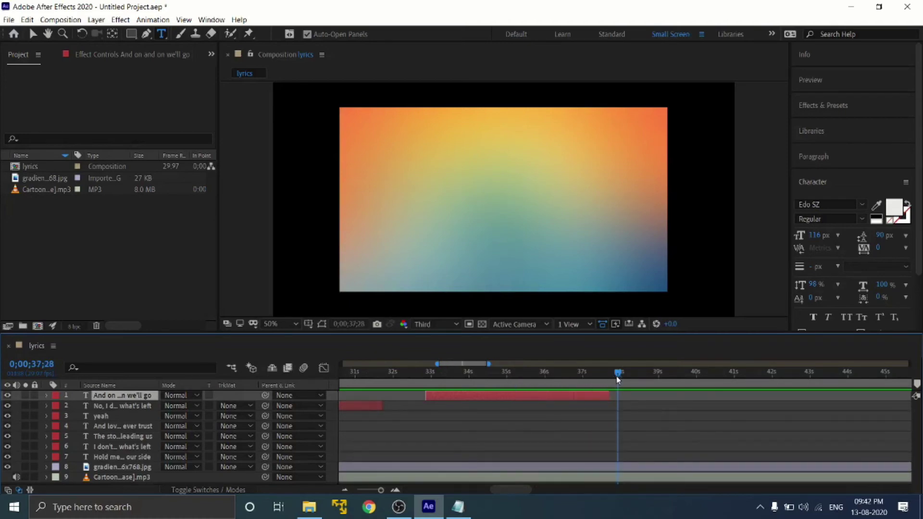
# Step: Move the fade-out opacity keyframes of the "And on and on we'll go" layer so the last one falls at about 0;00;37;10
pyautogui.click(595, 378)
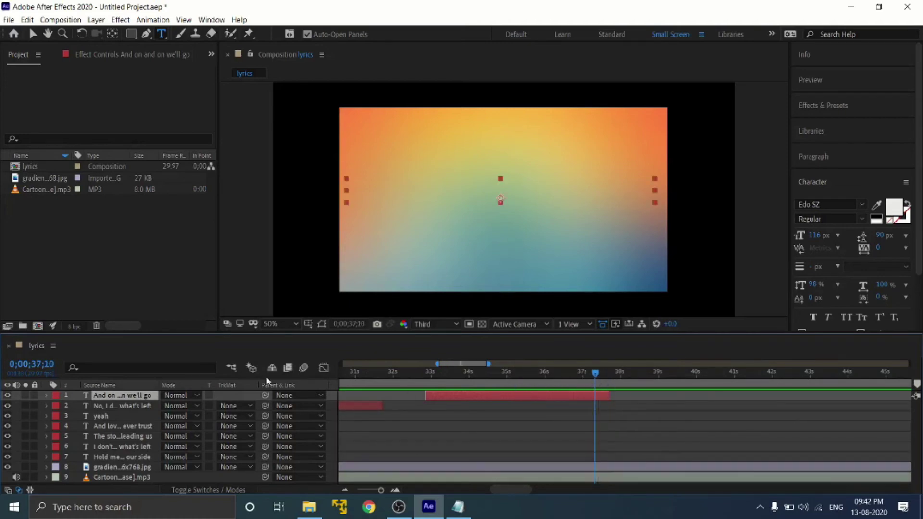
pyautogui.click(47, 395)
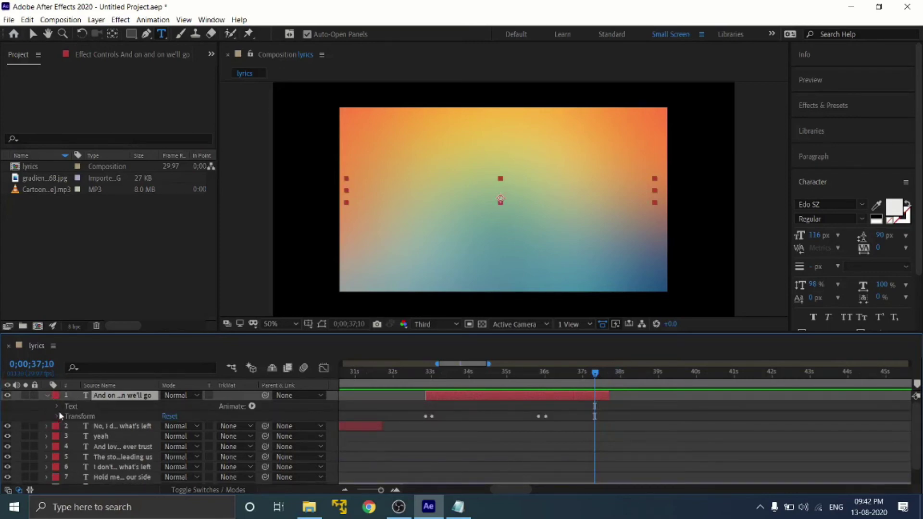
pyautogui.click(57, 416)
pyautogui.scroll(-1, 103, 426)
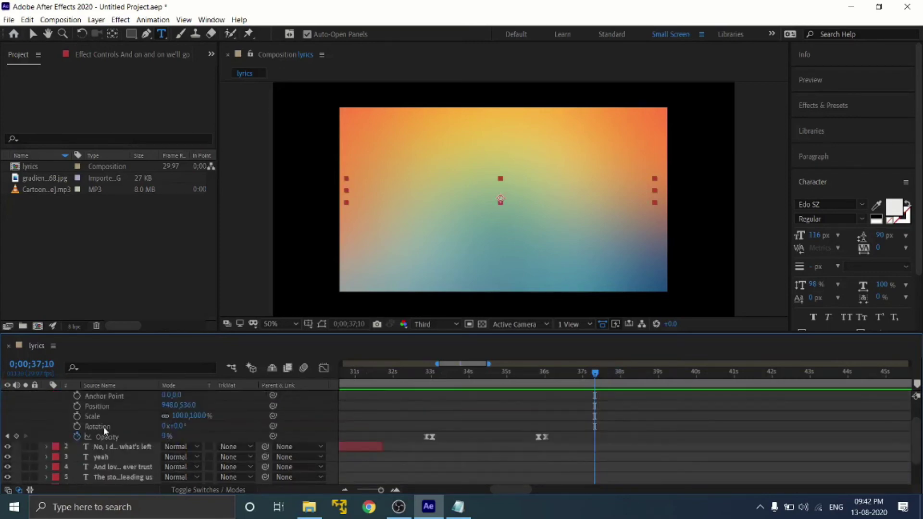
pyautogui.moveTo(545, 437); pyautogui.dragTo(587, 441)
# Step: Collapse the "And on and on we'll go" layer's properties and preview its fades with the song from 0;00;32;09
pyautogui.moveTo(595, 380); pyautogui.dragTo(402, 382)
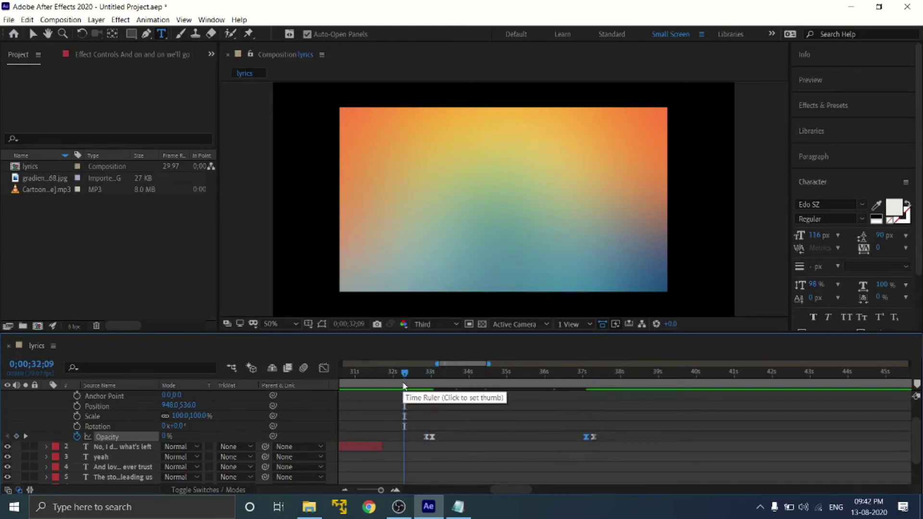
pyautogui.scroll(2, 57, 433)
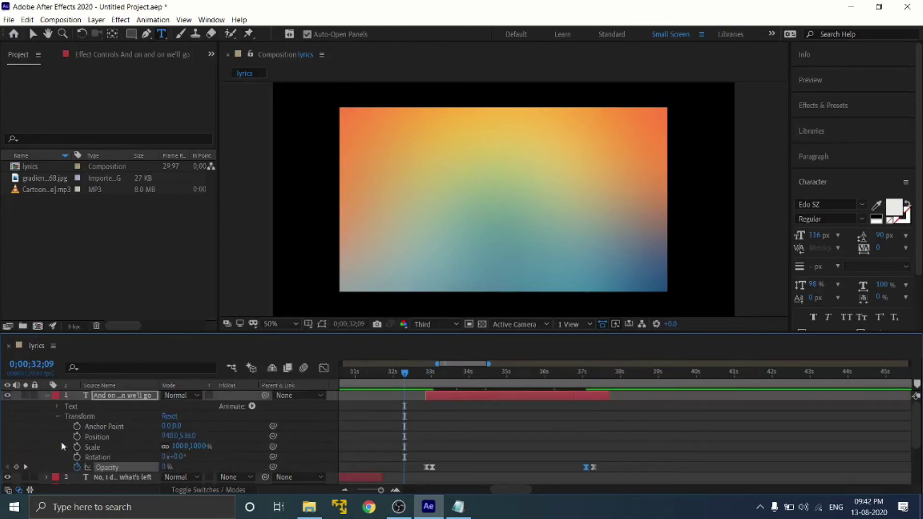
pyautogui.click(46, 395)
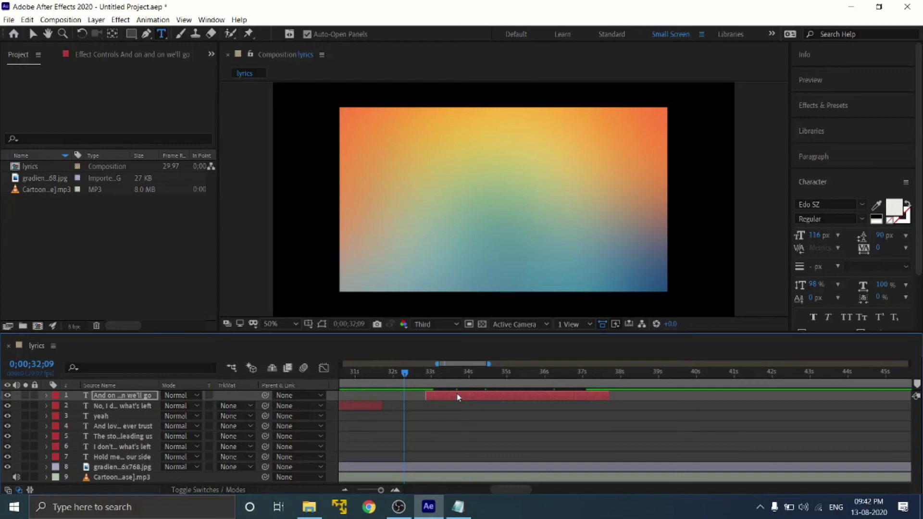
pyautogui.press('space')
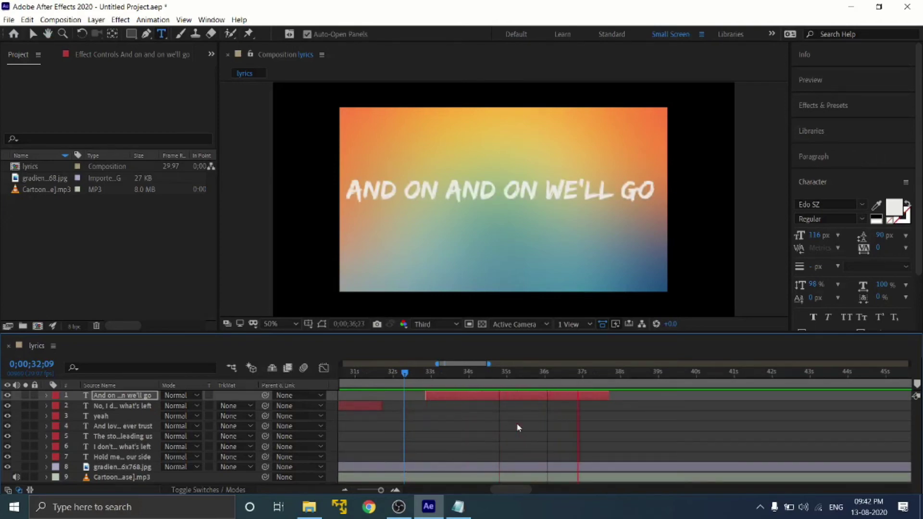
pyautogui.press('space')
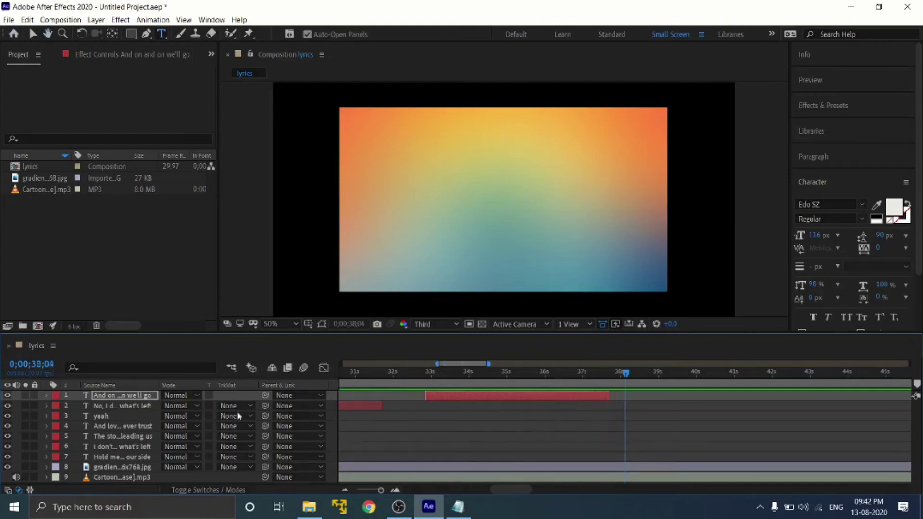
pyautogui.rightClick(71, 480)
pyautogui.click(80, 448)
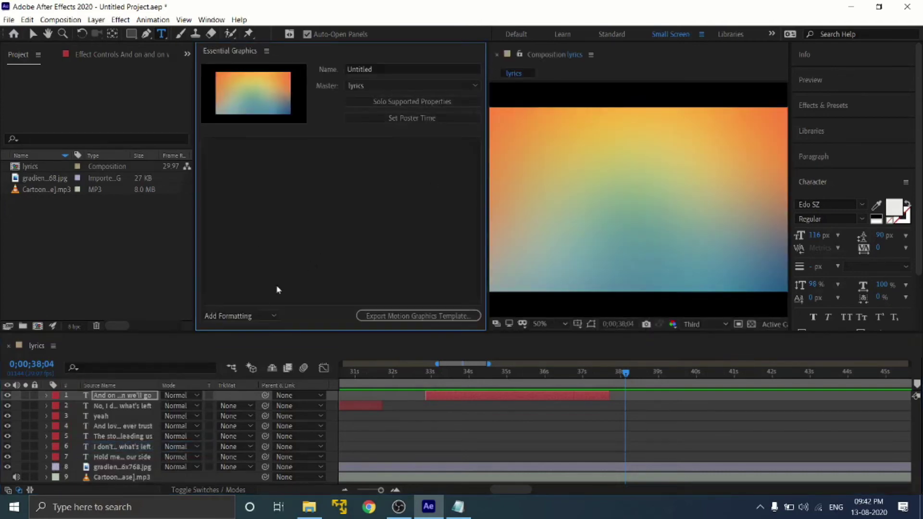
pyautogui.click(268, 53)
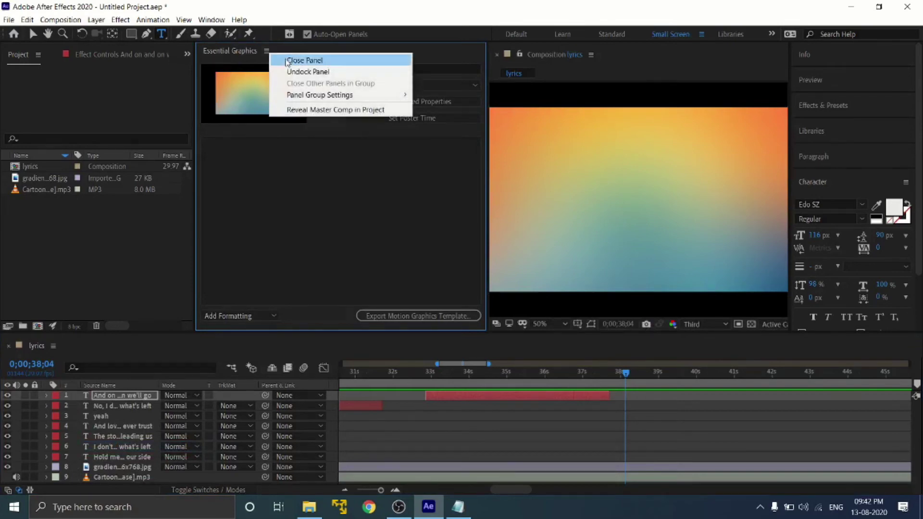
pyautogui.click(289, 60)
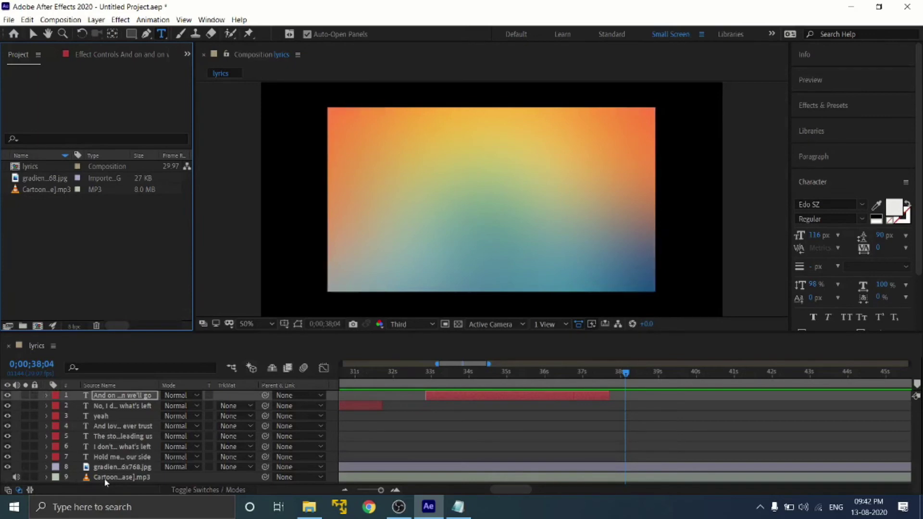
# Step: Pre-compose all lyric, background and audio layers into "Pre-comp 1", moving all attributes into the new composition
pyautogui.hotkey('ctrl', 'a')
pyautogui.rightClick(120, 421)
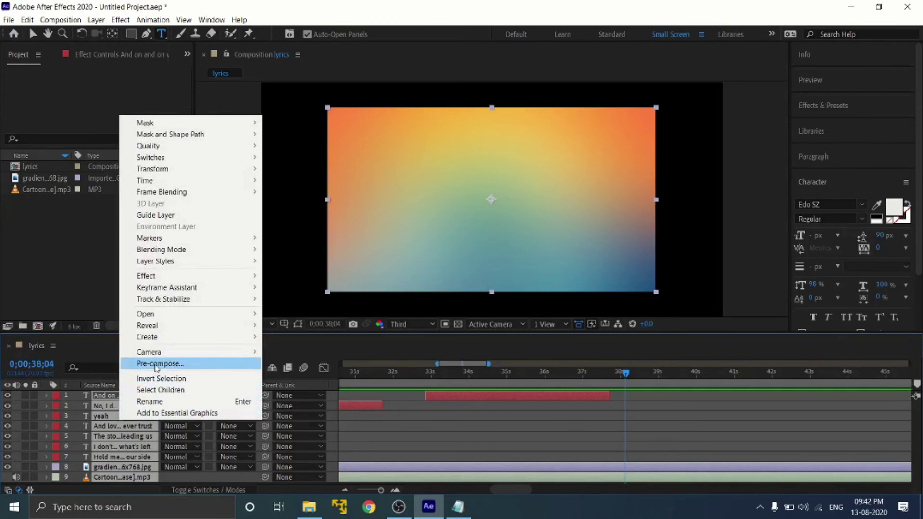
pyautogui.click(155, 364)
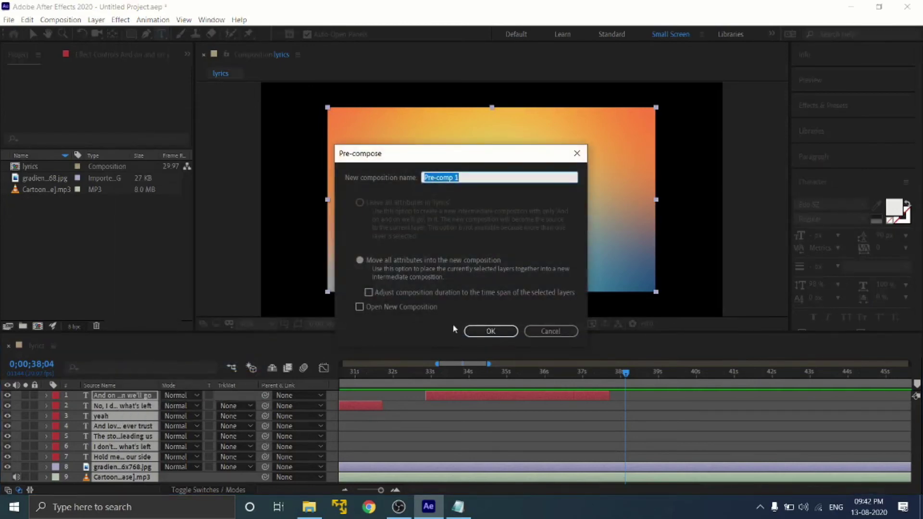
pyautogui.click(481, 331)
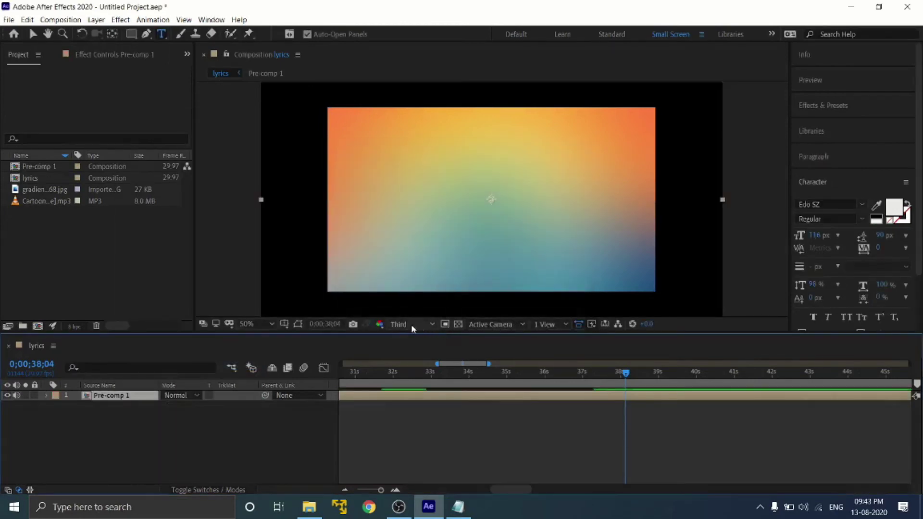
# Step: Preview the pre-composed lyrics composition with the song from 0;00;00;00 through the last lyric line
pyautogui.click(147, 431)
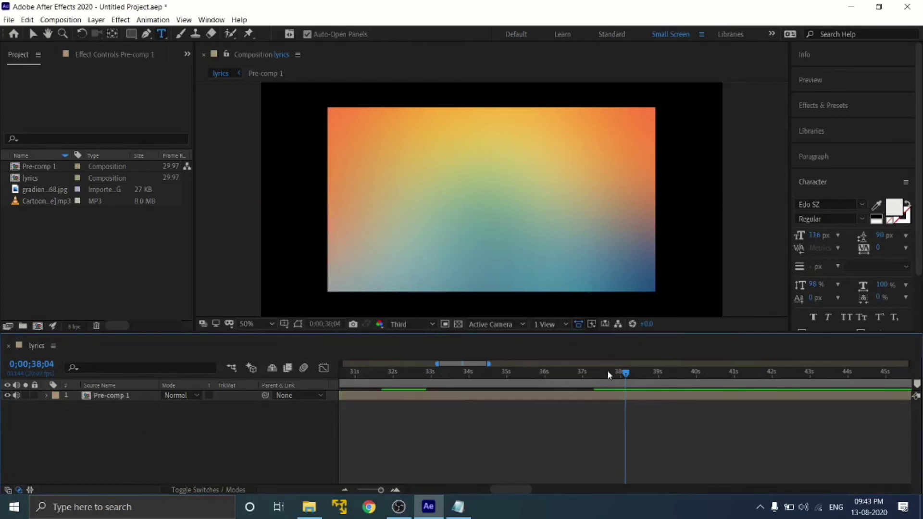
pyautogui.click(624, 373)
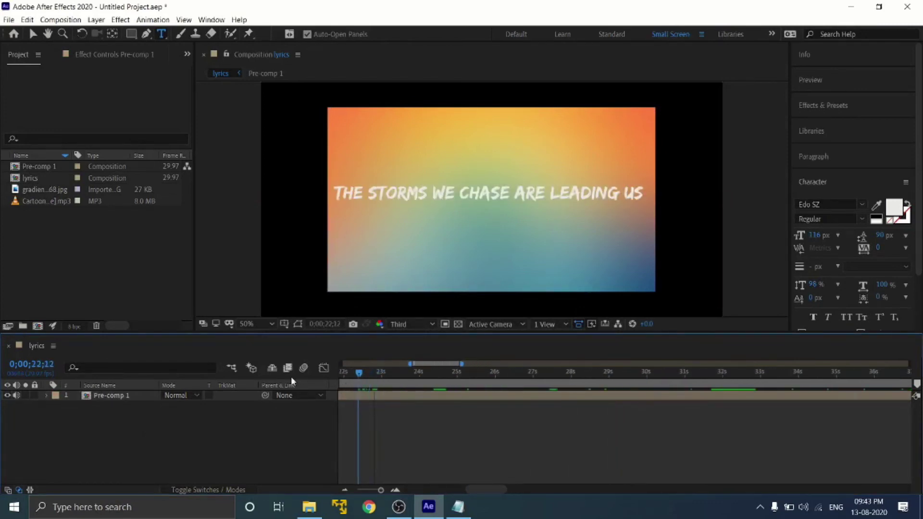
pyautogui.press('space')
pyautogui.press('space')
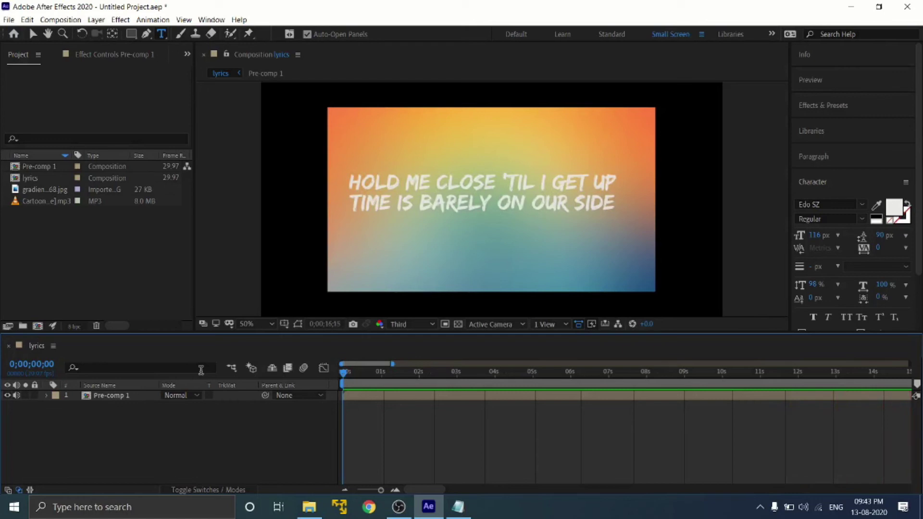
pyautogui.moveTo(380, 491); pyautogui.dragTo(361, 492)
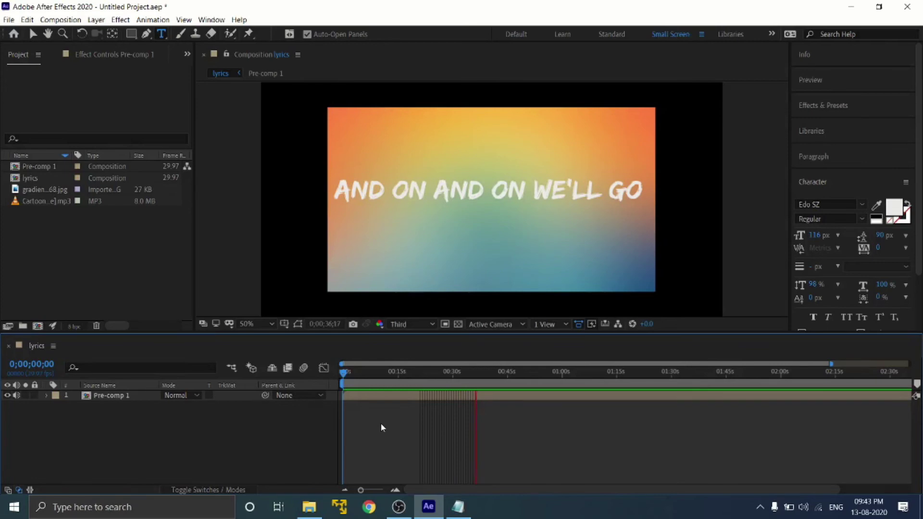
pyautogui.press('space')
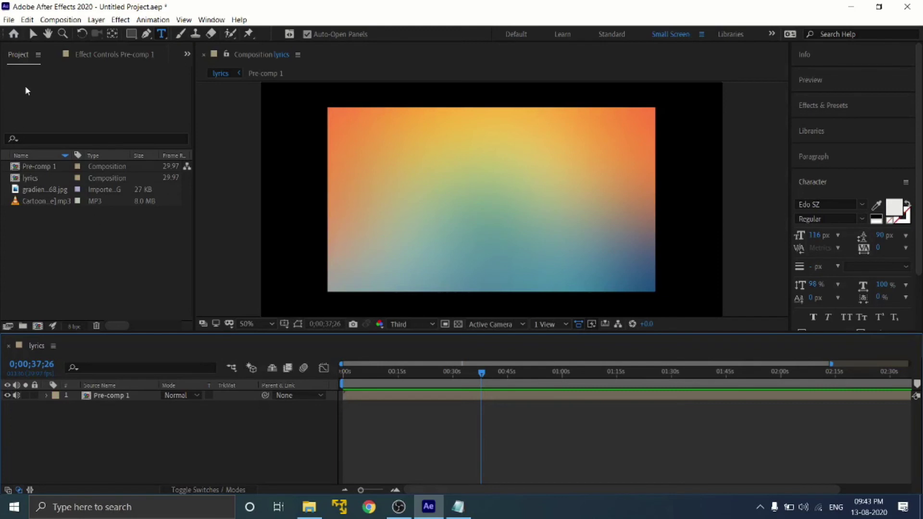
# Step: Add the lyrics composition to the Adobe Media Encoder queue, switch to Media Encoder and widen its queue area
pyautogui.click(79, 19)
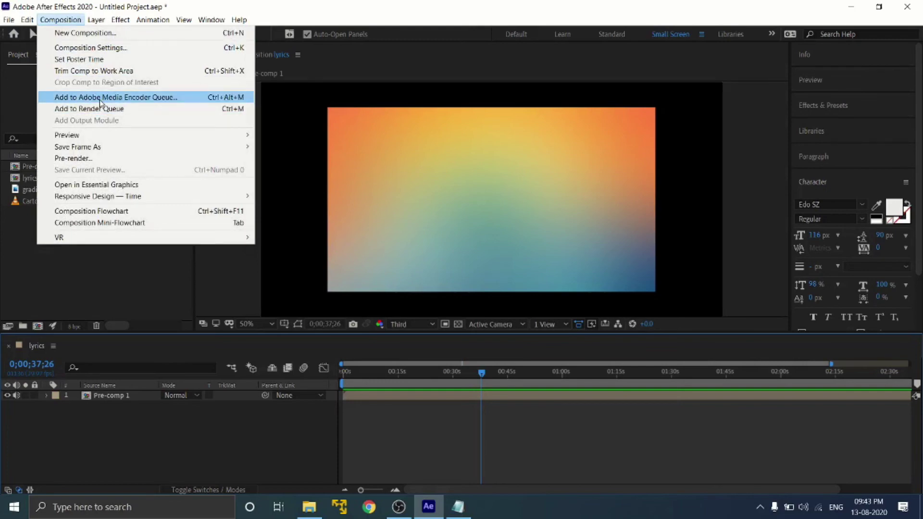
pyautogui.click(100, 99)
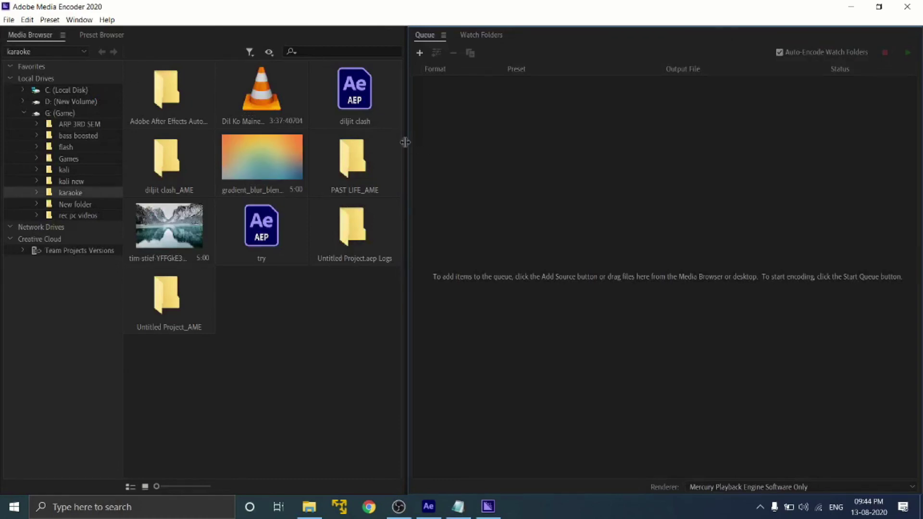
pyautogui.moveTo(408, 145); pyautogui.dragTo(228, 131)
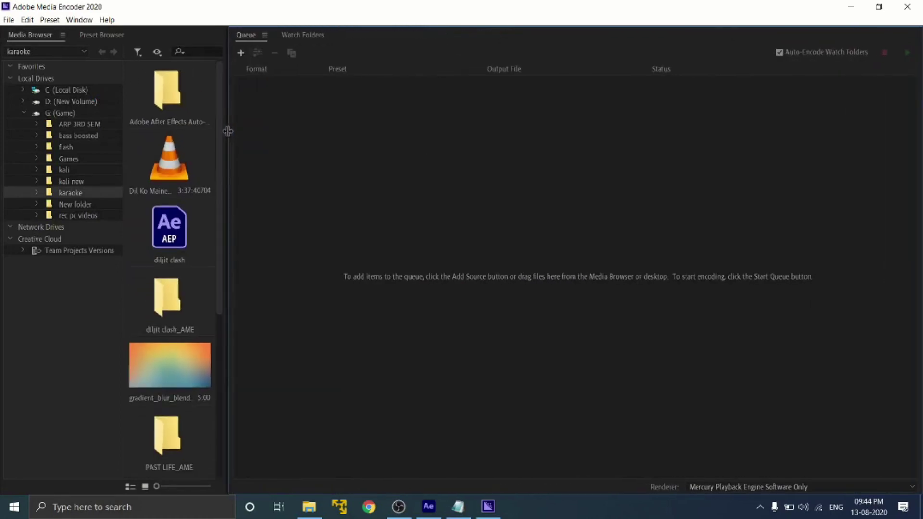
pyautogui.moveTo(484, 506)
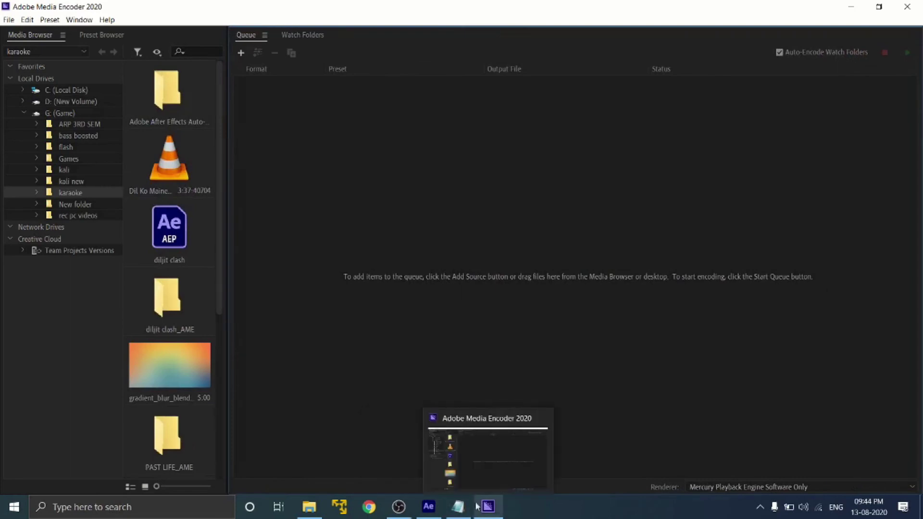
pyautogui.click(428, 506)
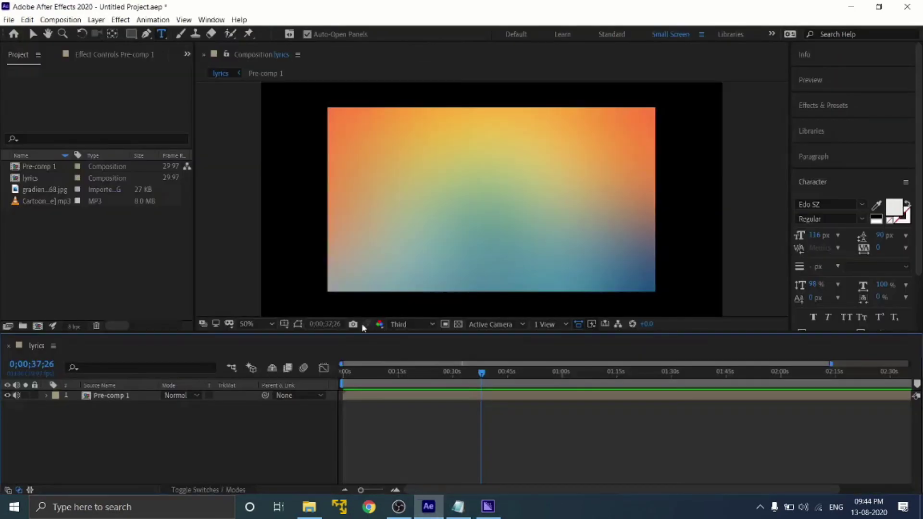
pyautogui.click(55, 21)
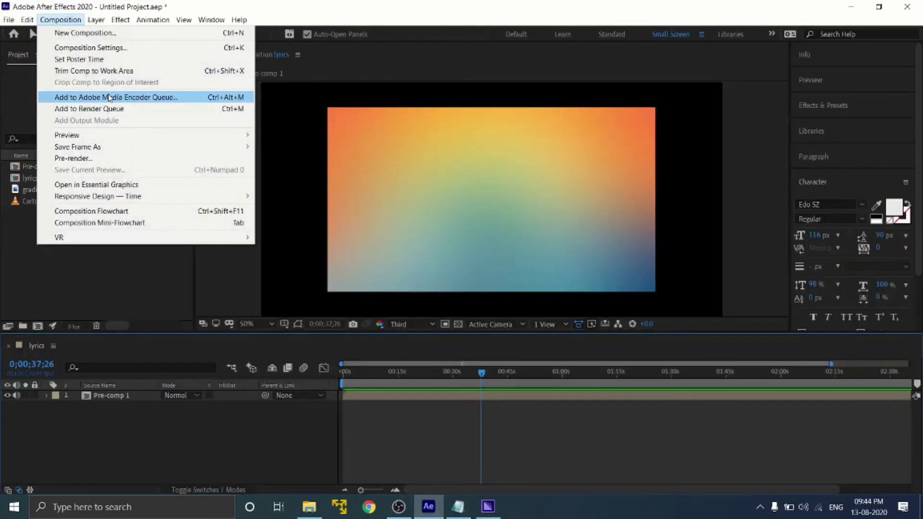
pyautogui.click(489, 509)
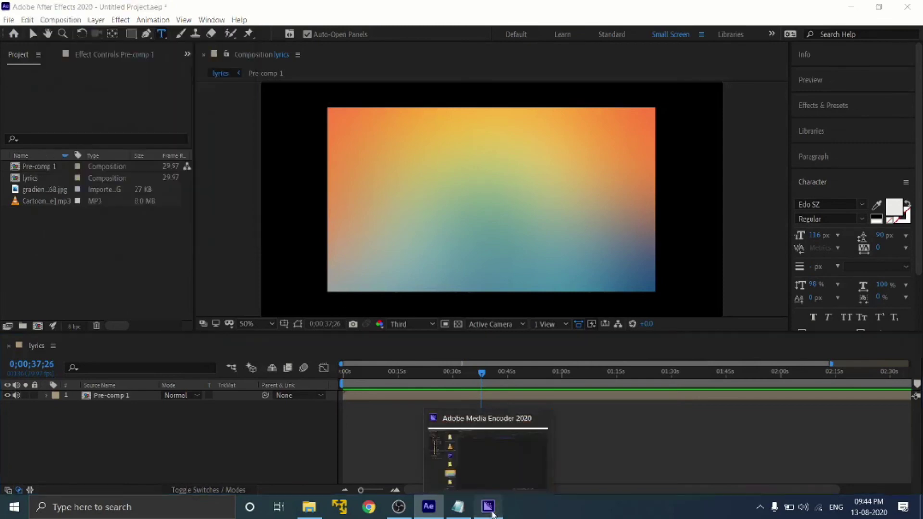
pyautogui.click(492, 509)
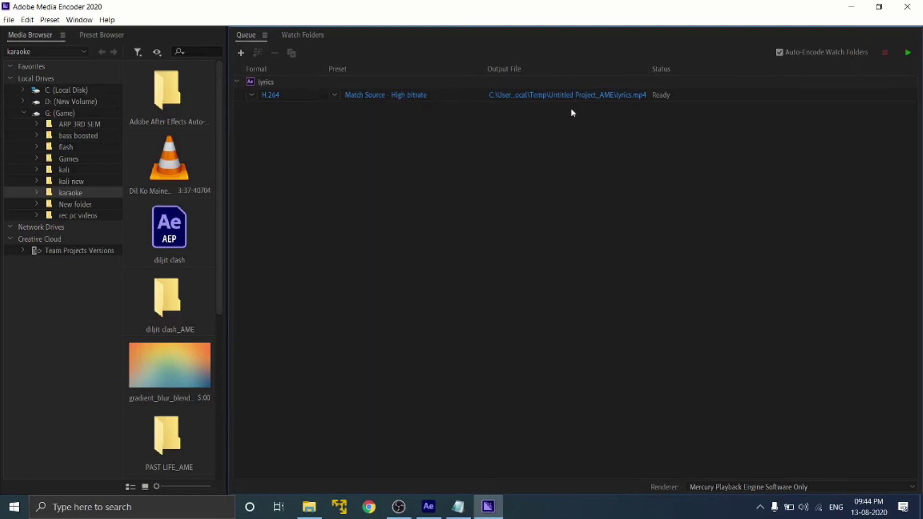
# Step: Open the H.264 export settings of the queued lyrics composition and enable Render at Maximum Depth
pyautogui.click(282, 95)
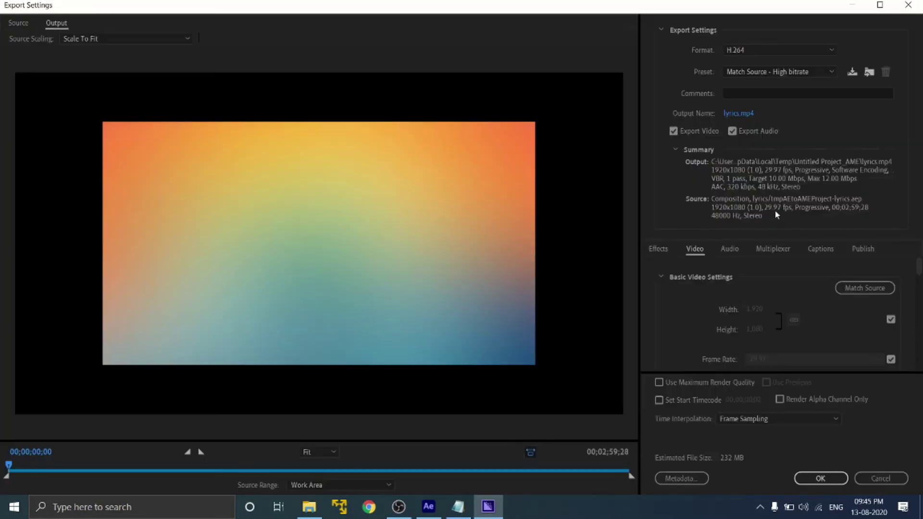
pyautogui.scroll(-2, 788, 356)
pyautogui.scroll(-6, 788, 319)
pyautogui.click(666, 307)
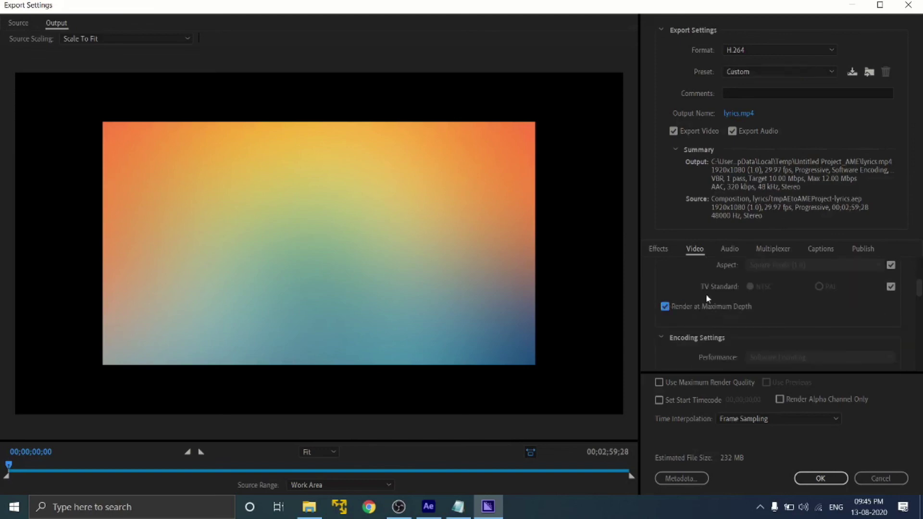
# Step: Set the video bitrate encoding to CBR with a target bitrate of about 20 Mbps
pyautogui.scroll(-8, 766, 288)
pyautogui.scroll(-10, 766, 291)
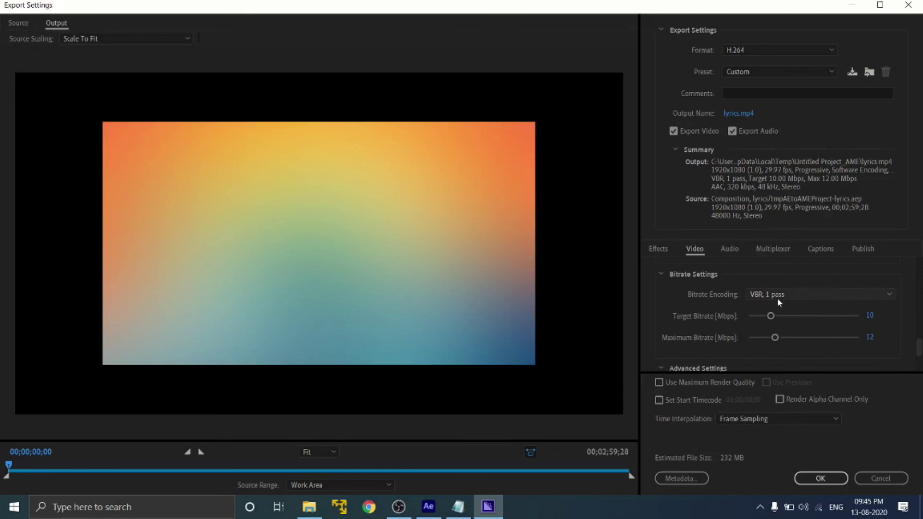
pyautogui.click(779, 300)
pyautogui.click(777, 305)
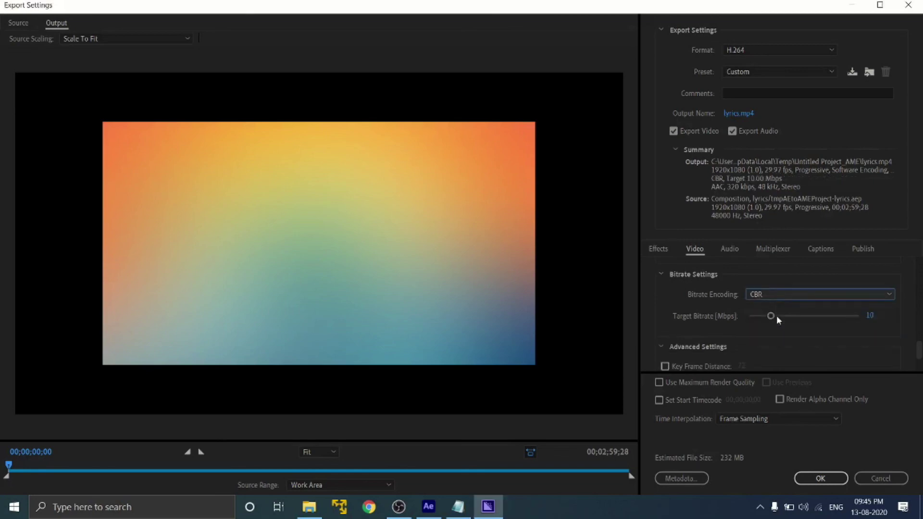
pyautogui.moveTo(779, 315); pyautogui.dragTo(793, 326)
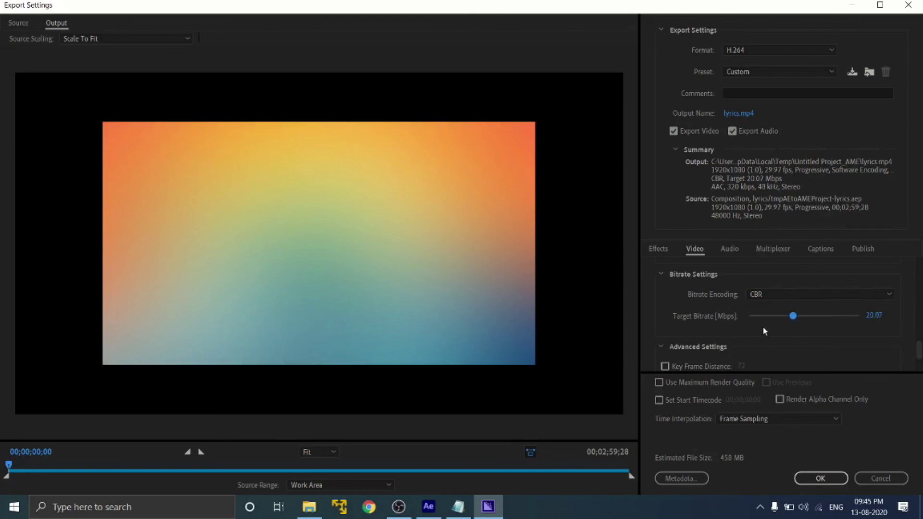
# Step: Enable Use Maximum Render Quality, accept the export settings and start encoding the queue to lyrics.mp4
pyautogui.scroll(-1, 765, 331)
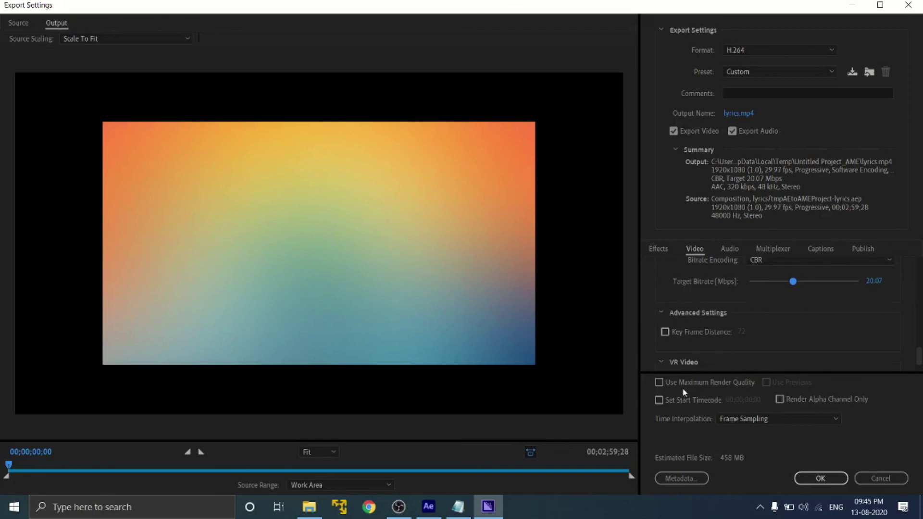
pyautogui.click(660, 382)
pyautogui.click(817, 478)
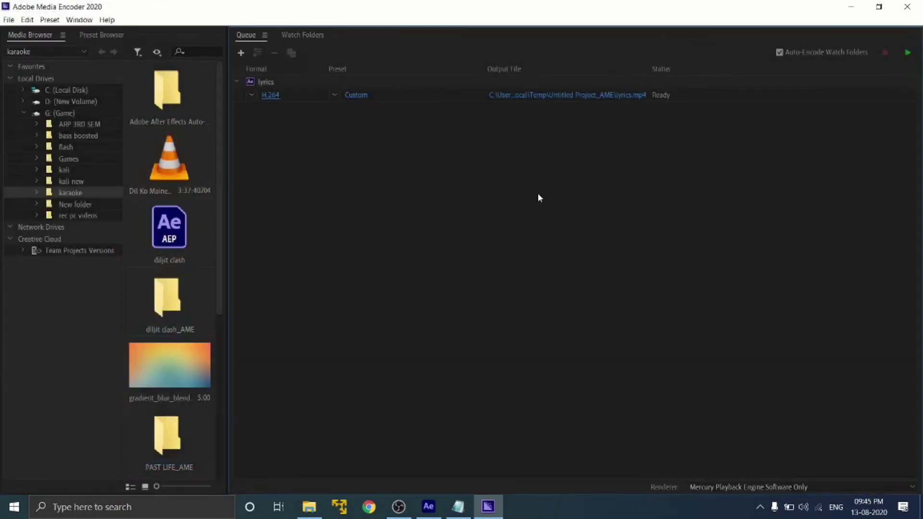
pyautogui.click(906, 54)
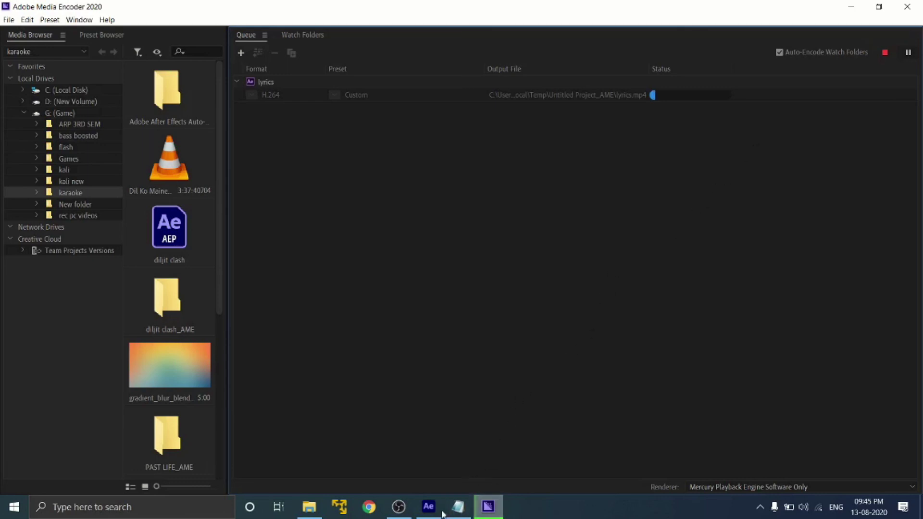
pyautogui.click(411, 507)
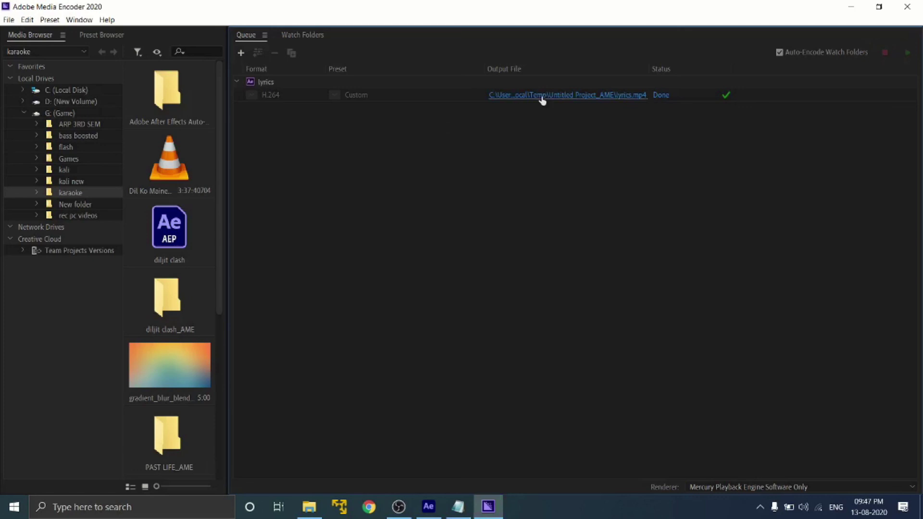
# Step: Open the output folder of the finished export and play lyrics.mp4 full screen to check the lyrics, closing the player when done
pyautogui.click(567, 98)
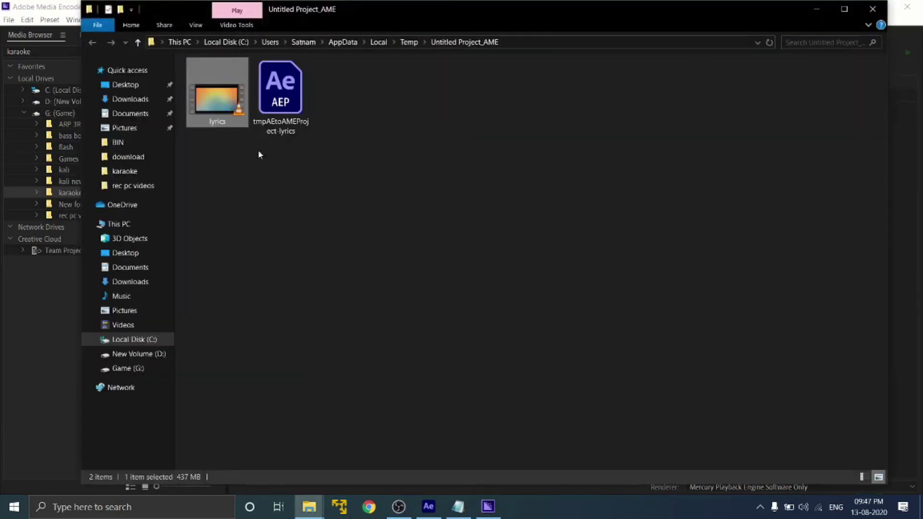
pyautogui.doubleClick(210, 99)
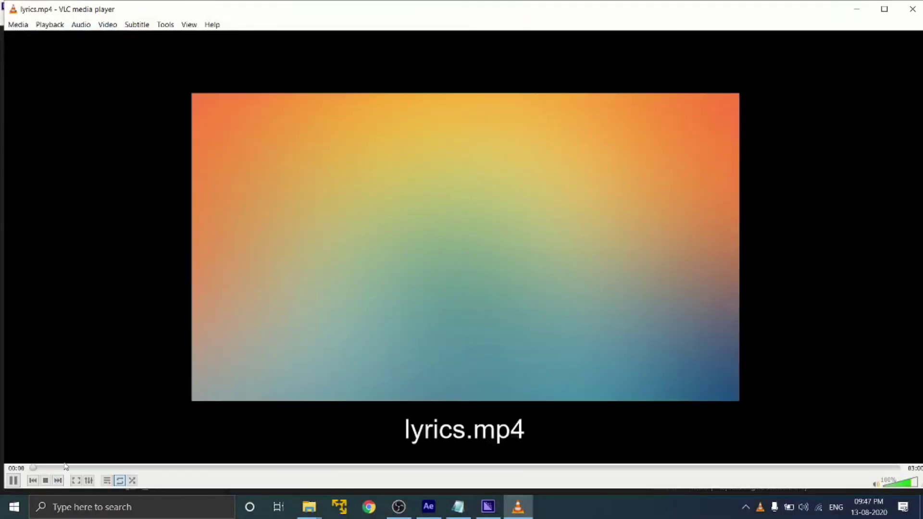
pyautogui.doubleClick(335, 316)
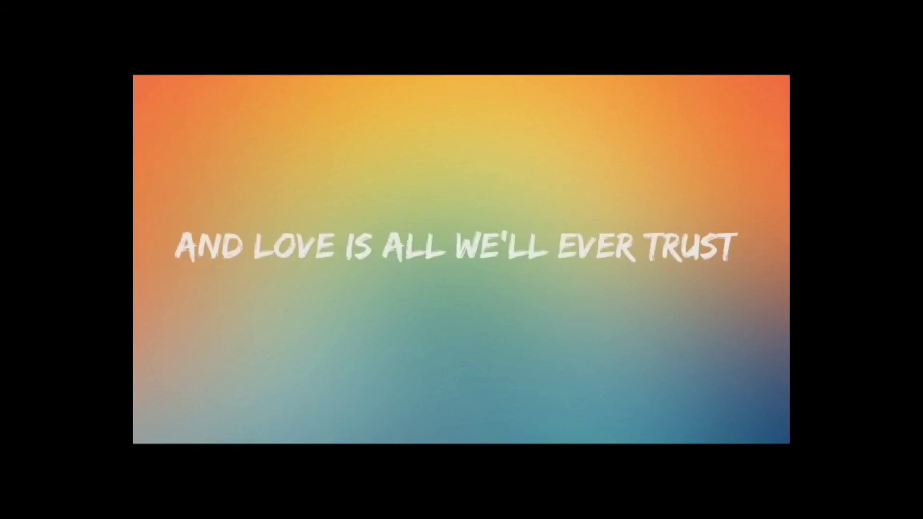
pyautogui.doubleClick(602, 215)
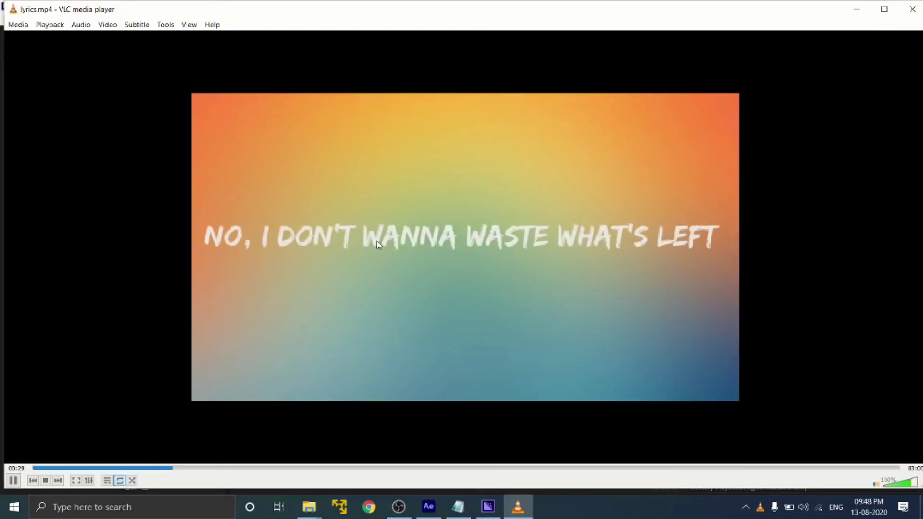
pyautogui.press('space')
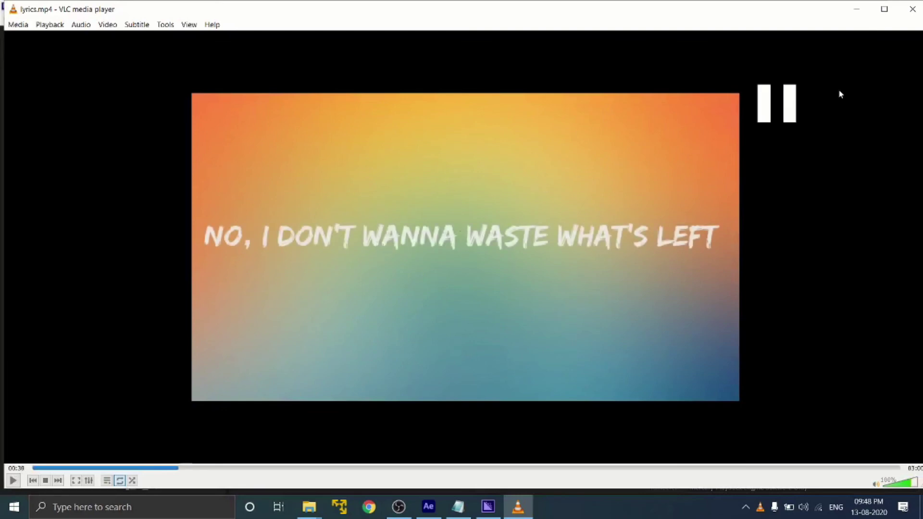
pyautogui.click(912, 9)
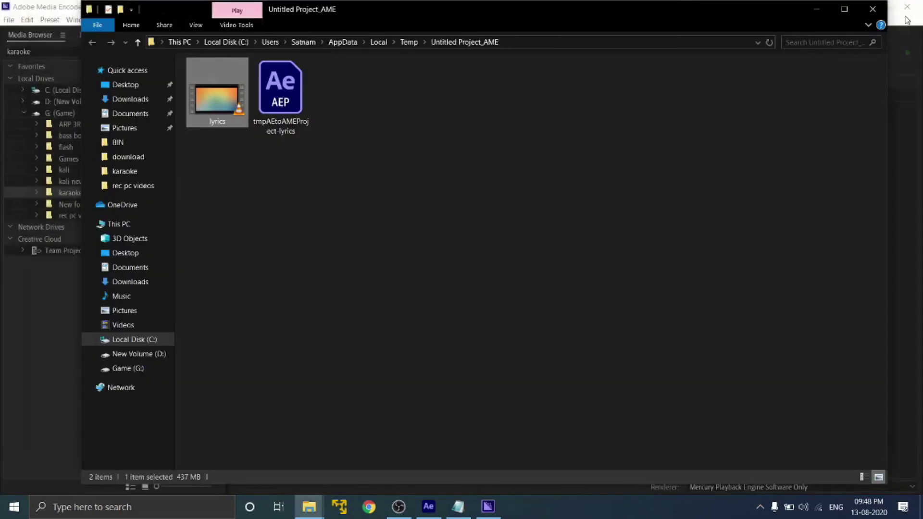
pyautogui.click(817, 9)
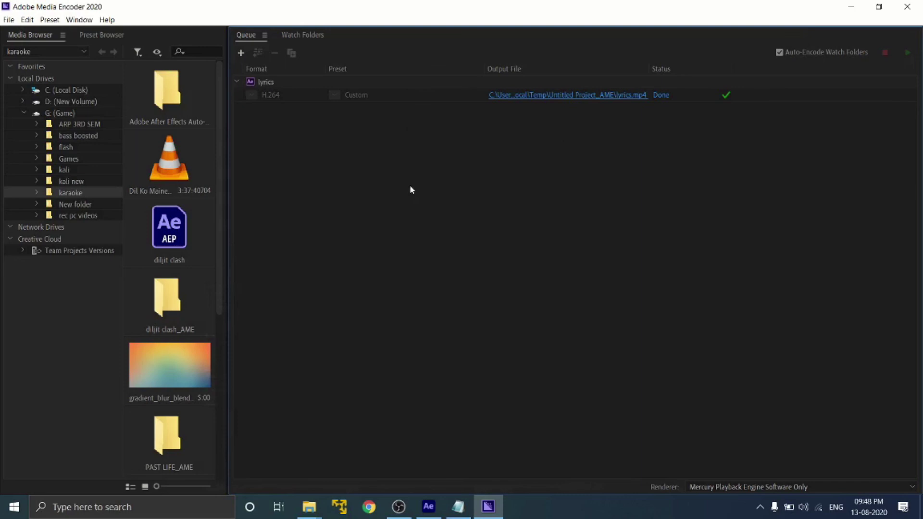
# Step: Return to the file browser and open the diljit clash_AME folder inside karaoke on the Game (G:) drive
pyautogui.moveTo(488, 506)
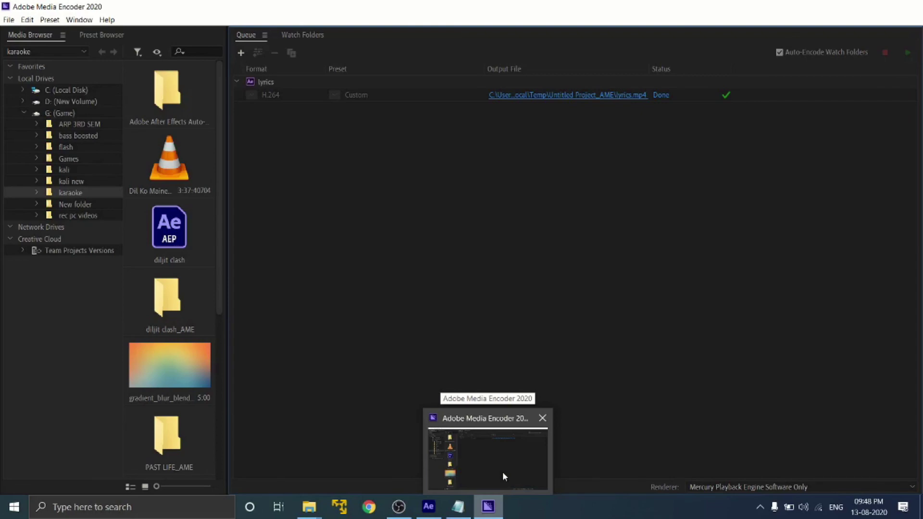
pyautogui.moveTo(454, 513)
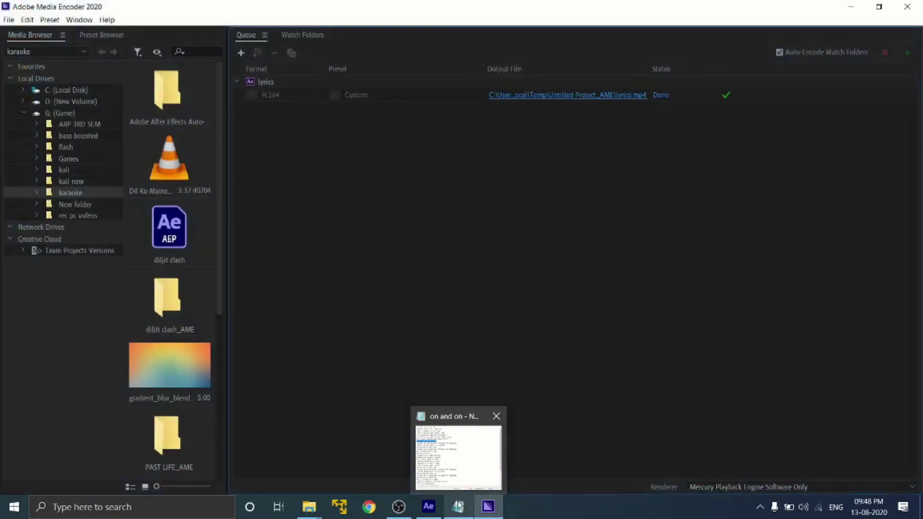
pyautogui.moveTo(448, 477)
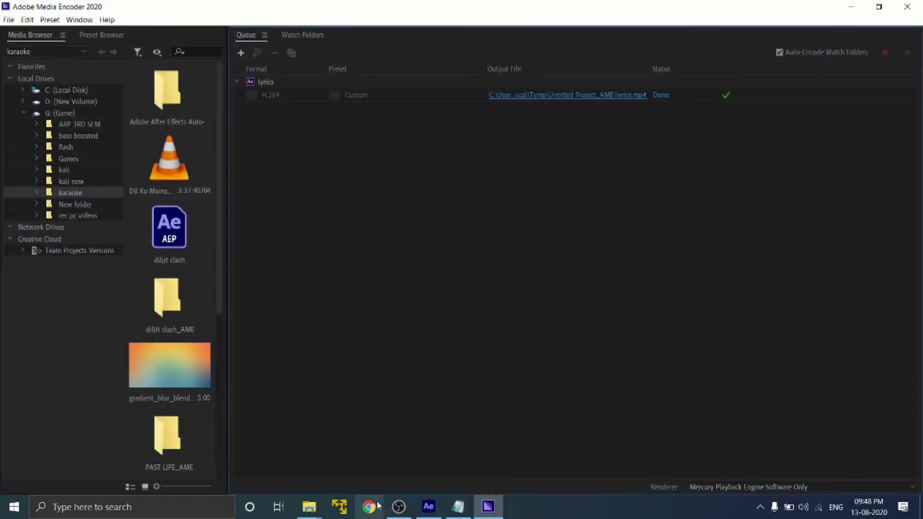
pyautogui.moveTo(309, 507)
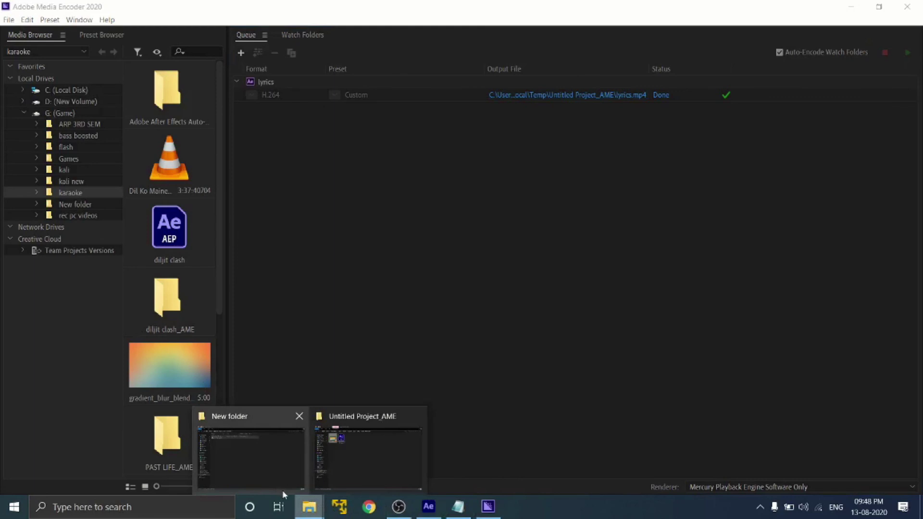
pyautogui.click(330, 450)
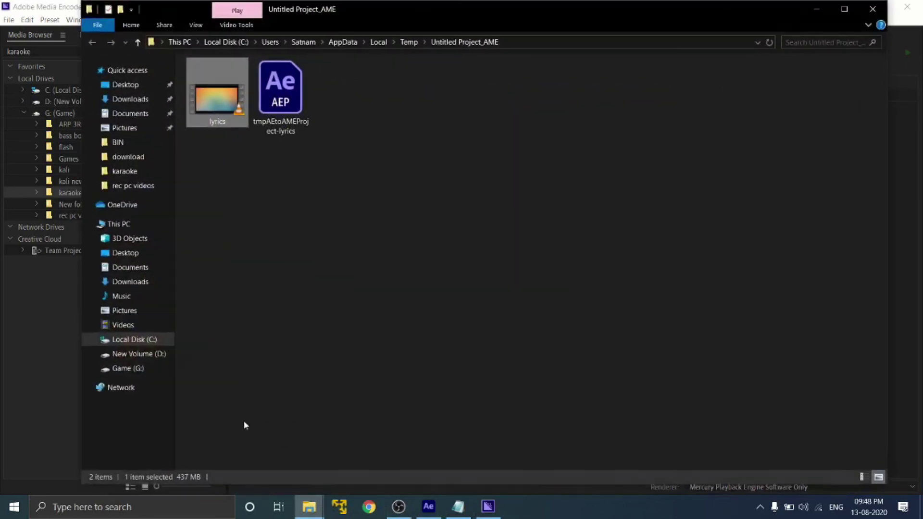
pyautogui.click(159, 356)
pyautogui.click(135, 369)
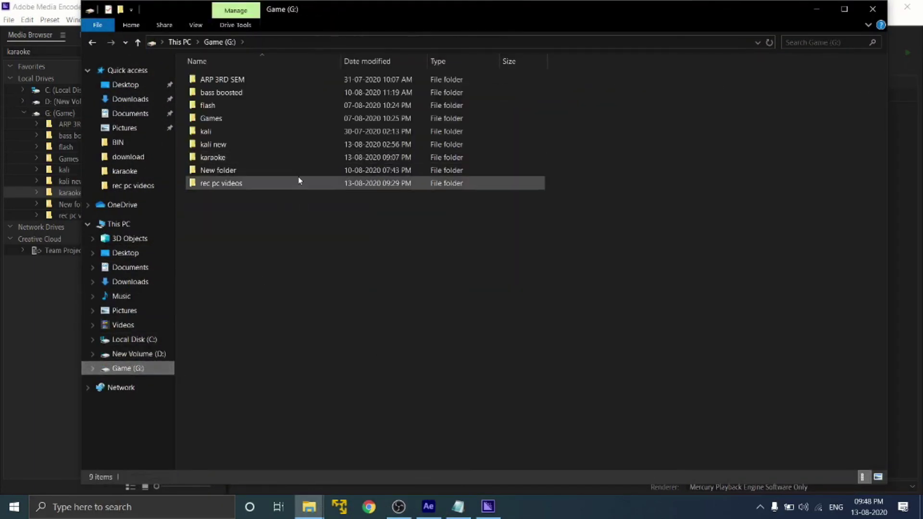
pyautogui.doubleClick(276, 155)
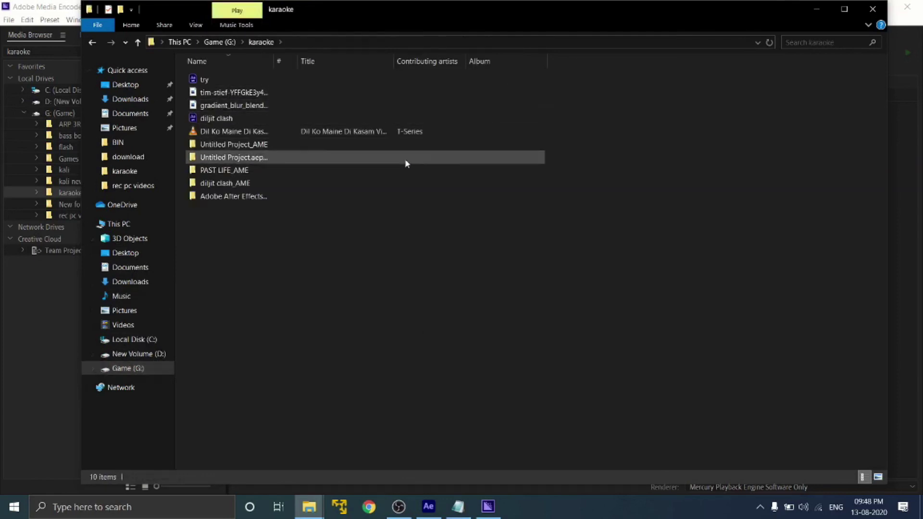
pyautogui.doubleClick(409, 182)
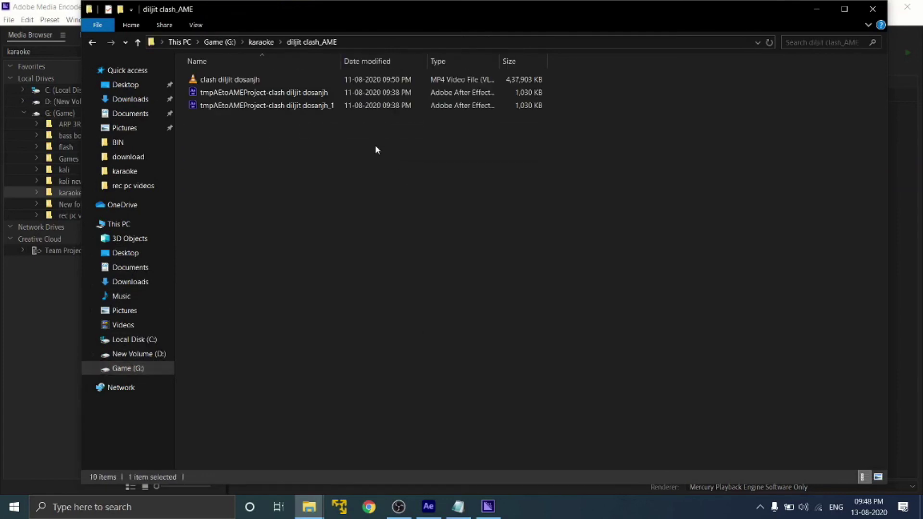
# Step: Play the sample lyric video "clash diljit dosanjh" full screen and return it to windowed view
pyautogui.click(329, 84)
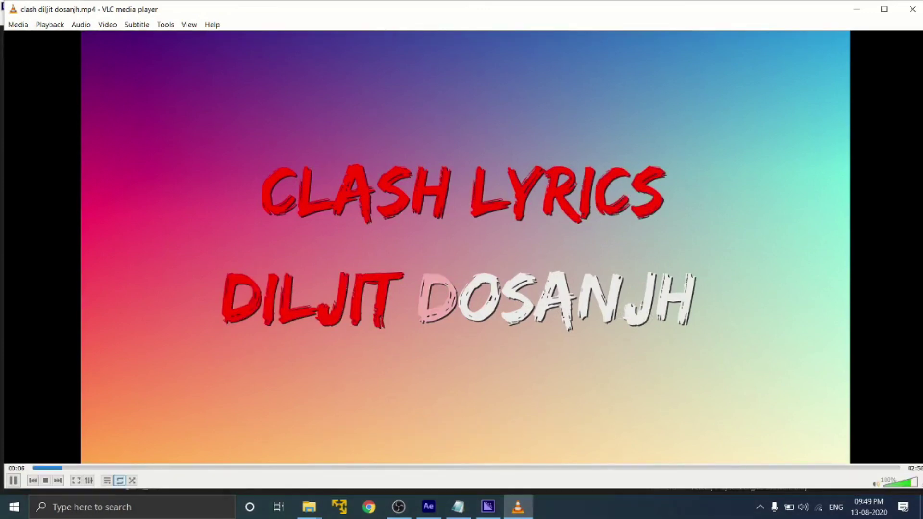
pyautogui.doubleClick(708, 325)
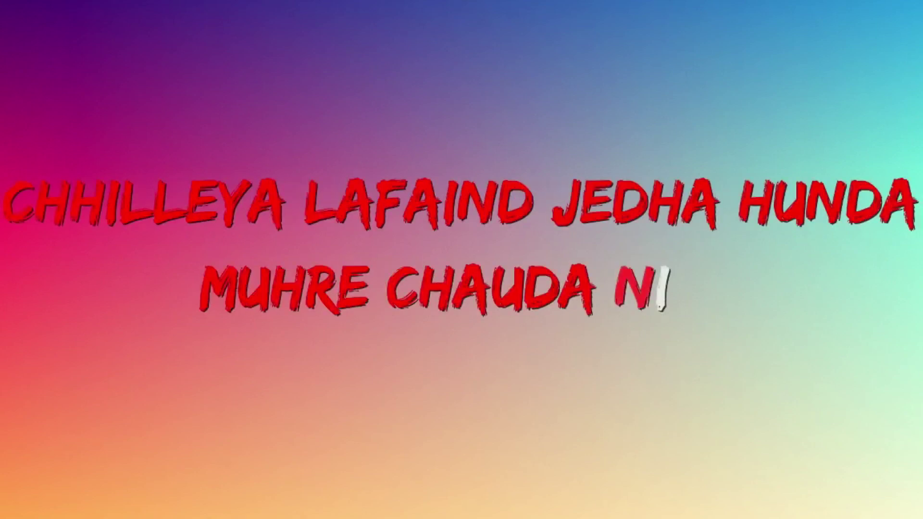
pyautogui.doubleClick(707, 324)
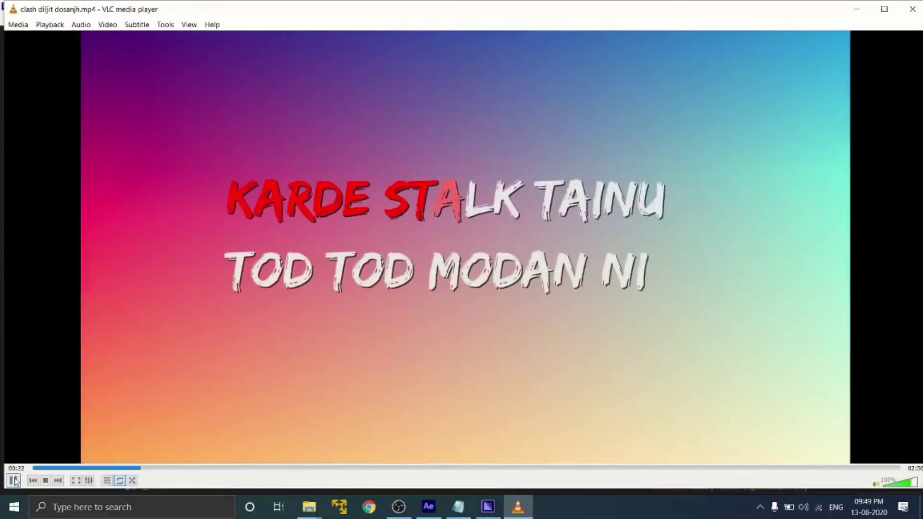